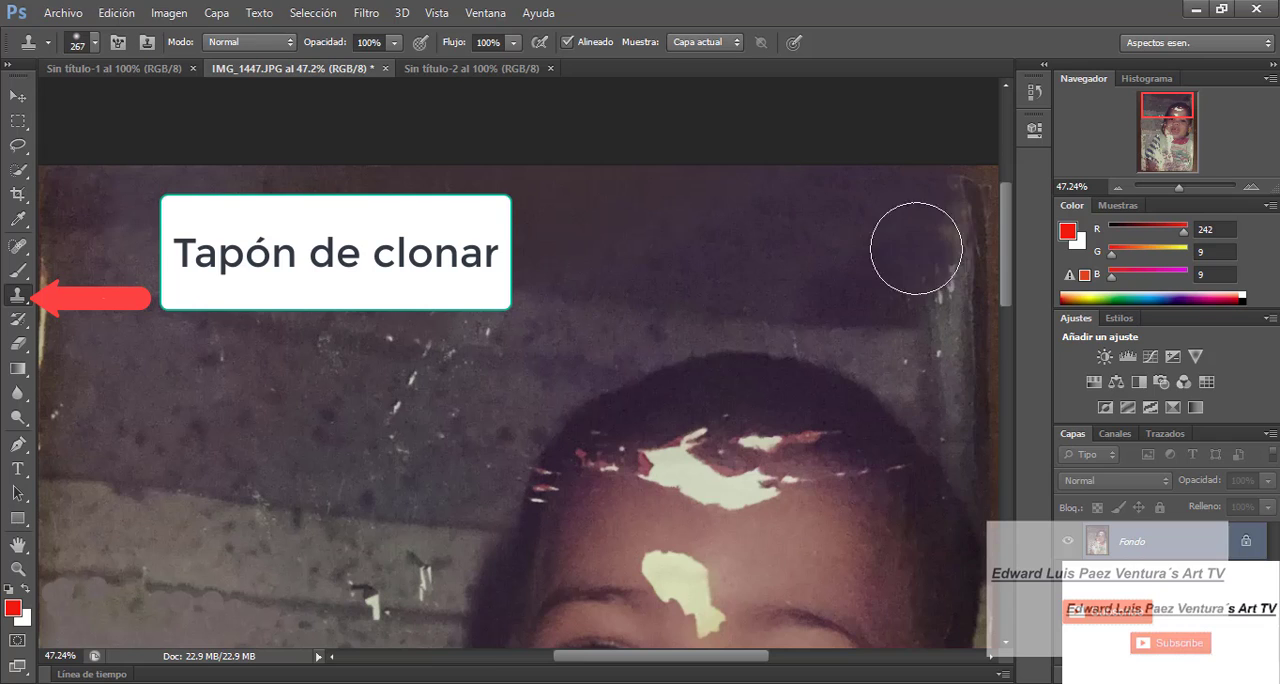
# - Shrink the Clone Stamp brush and clone nearby texture over the damaged post along the photo's right edge
pyautogui.click(95, 43)
pyautogui.moveTo(171, 104); pyautogui.dragTo(108, 104)
pyautogui.keyDown('alt'); pyautogui.click(909, 339); pyautogui.keyUp('alt')
pyautogui.click(946, 262)
# - Set the brush hardness to 100% and clone the post's grey texture over its damaged upper part
pyautogui.click(95, 43)
pyautogui.moveTo(28, 147); pyautogui.dragTo(210, 147)
pyautogui.keyDown('alt'); pyautogui.click(957, 323); pyautogui.keyUp('alt')
pyautogui.moveTo(951, 294)
pyautogui.mouseDown()
pyautogui.moveTo(954, 209)
pyautogui.moveTo(953, 235)
pyautogui.mouseUp()
pyautogui.keyDown('alt'); pyautogui.click(953, 313); pyautogui.keyUp('alt')
pyautogui.keyDown('alt'); pyautogui.click(954, 297); pyautogui.keyUp('alt')
# - Set the brush size to 63 px and clone a nearby wall sample along the inner edge of the post
pyautogui.click(90, 45)
pyautogui.moveTo(108, 103); pyautogui.dragTo(85, 103)
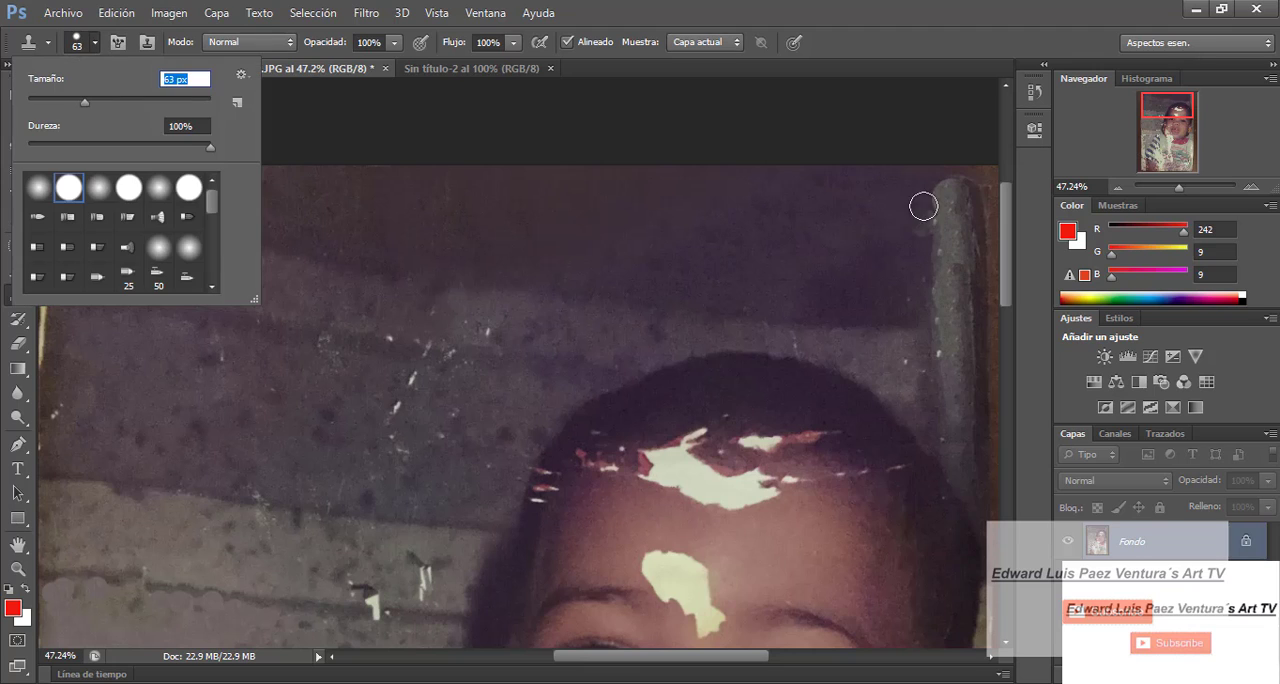
pyautogui.keyDown('alt'); pyautogui.click(923, 373); pyautogui.keyUp('alt')
pyautogui.click(935, 231)
# - Set the brush hardness to 0% and clone wall texture over the pale specks beside the post
pyautogui.click(95, 43)
pyautogui.moveTo(210, 147); pyautogui.dragTo(28, 147)
pyautogui.keyDown('alt'); pyautogui.click(921, 377); pyautogui.keyUp('alt')
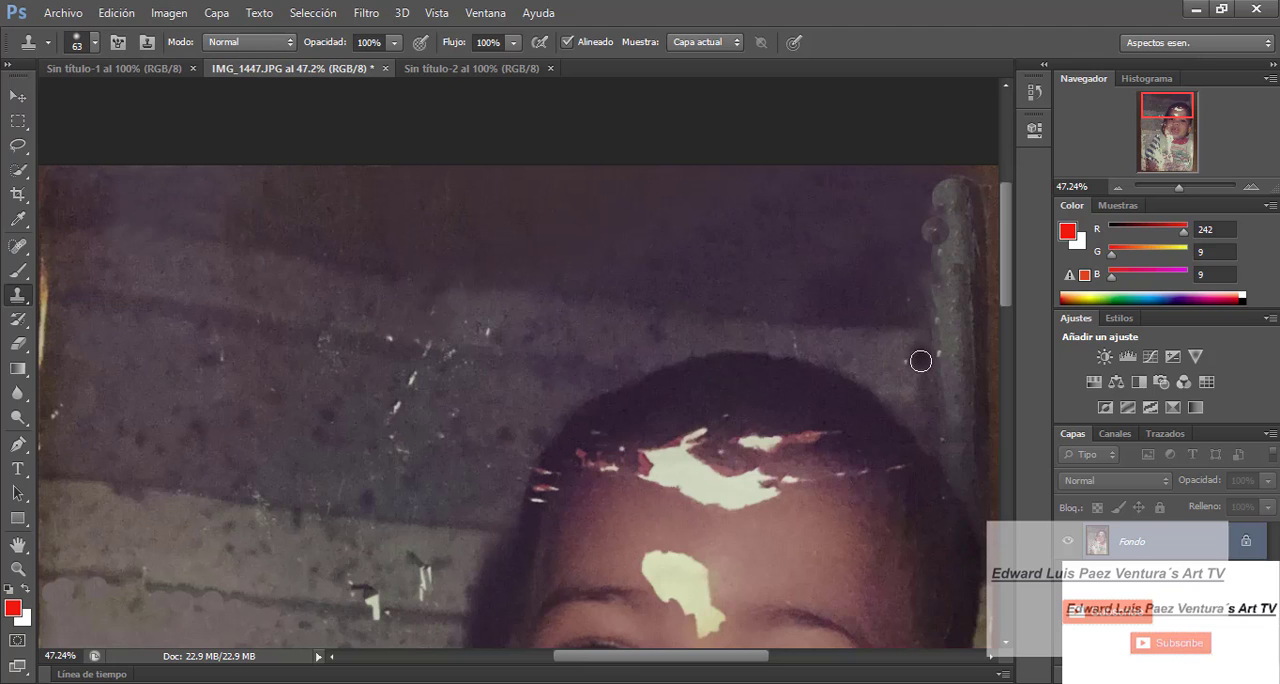
pyautogui.click(919, 361)
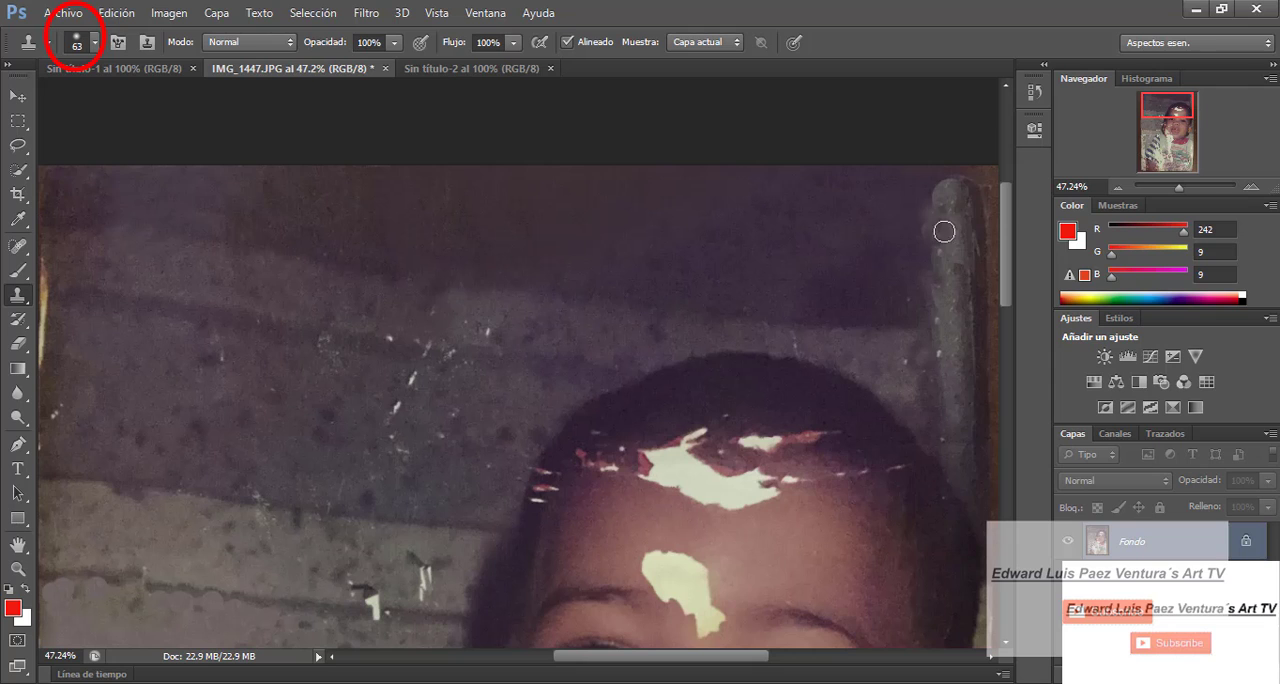
# - Clone the dark wall texture over the upper part of the post near the photo's right edge
pyautogui.moveTo(1179, 188); pyautogui.dragTo(1178, 189)
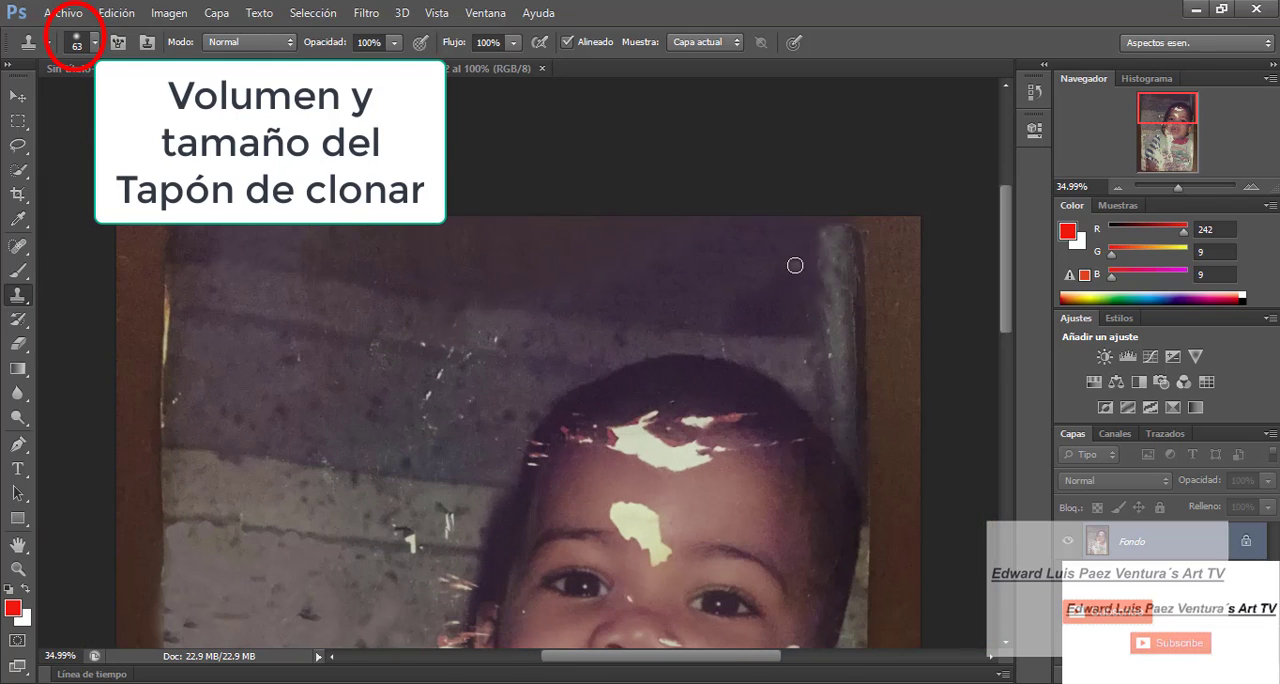
pyautogui.click(828, 306)
pyautogui.click(95, 43)
pyautogui.click(826, 277)
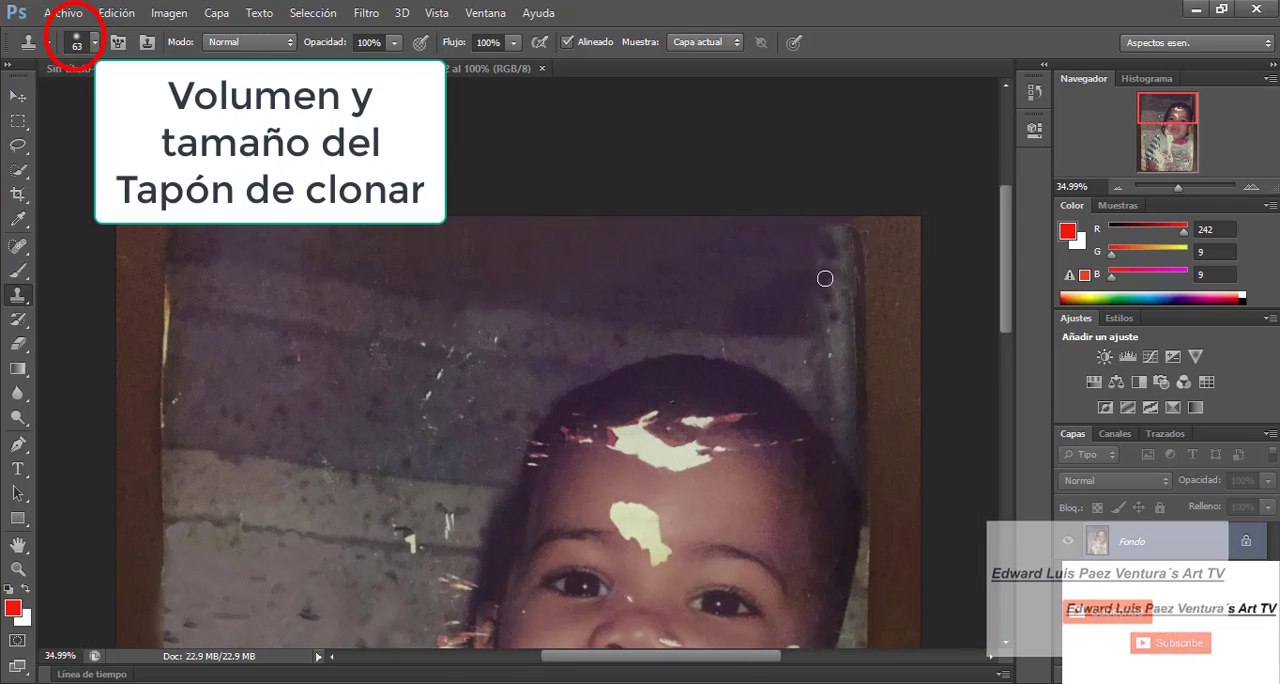
# - Set the brush size to 92 px and clone dark wall over the remaining upper section of the post
pyautogui.click(95, 43)
pyautogui.moveTo(80, 103); pyautogui.dragTo(85, 103)
pyautogui.click(822, 275)
pyautogui.keyDown('alt'); pyautogui.click(781, 295); pyautogui.keyUp('alt')
pyautogui.moveTo(834, 294); pyautogui.dragTo(822, 309)
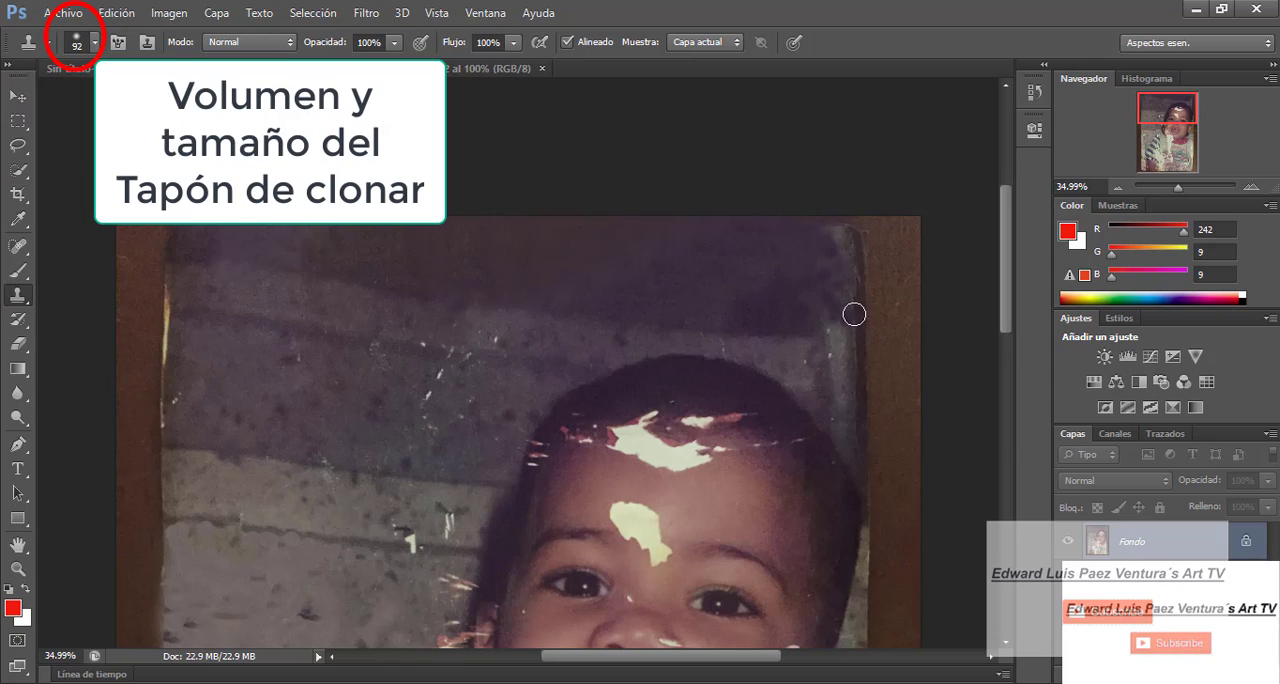
pyautogui.moveTo(848, 266); pyautogui.dragTo(846, 244)
# - Sample clean wall and clone it over the white scratches on the wall above and beside the child's head
pyautogui.scroll(-1, 780, 266)
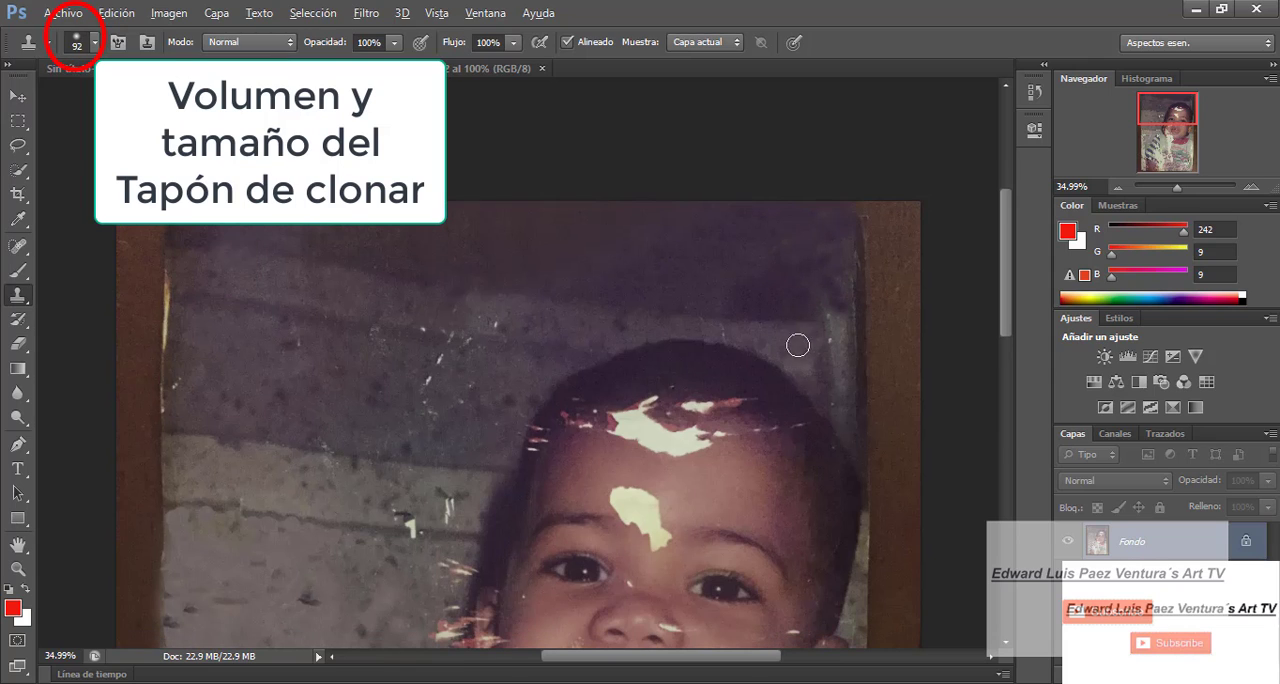
pyautogui.press('alt')
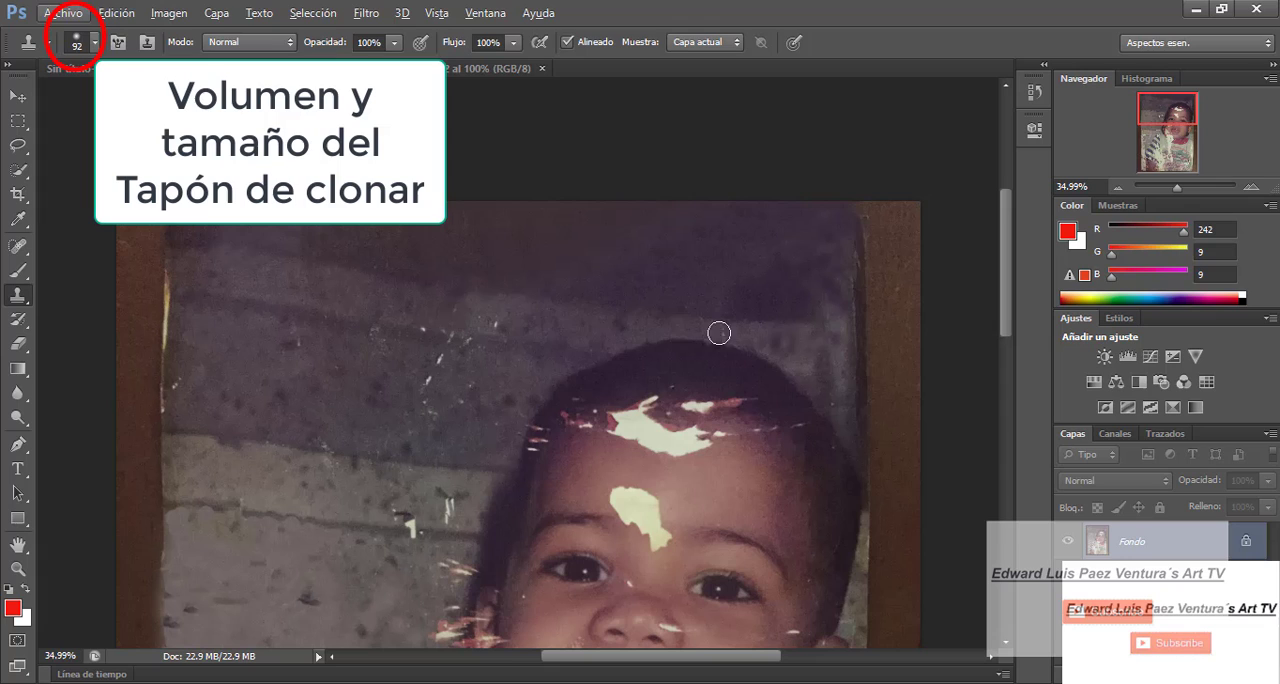
pyautogui.keyDown('alt'); pyautogui.click(480, 297); pyautogui.keyUp('alt')
pyautogui.click(492, 324)
# - Set the brush size to 77 px and clone clean wall over the remaining white scratches and the yellowed left border
pyautogui.click(94, 42)
pyautogui.moveTo(106, 101); pyautogui.dragTo(99, 101)
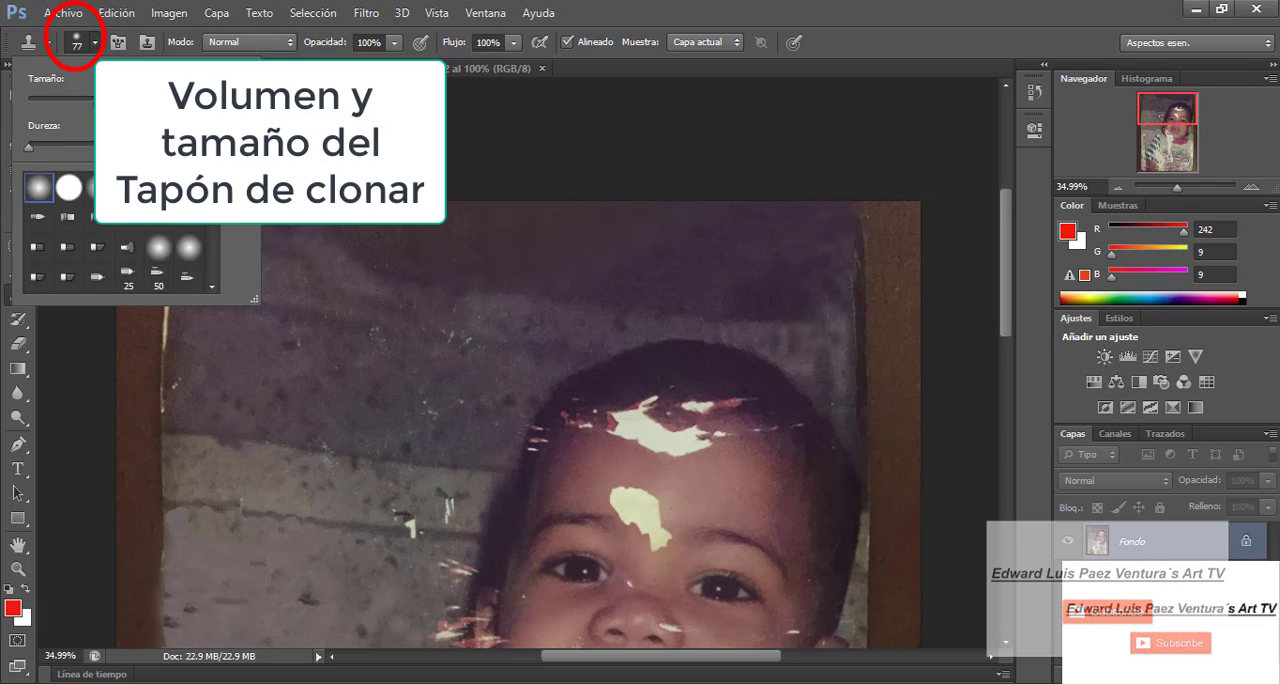
pyautogui.keyDown('alt'); pyautogui.click(390, 380); pyautogui.keyUp('alt')
pyautogui.click(421, 400)
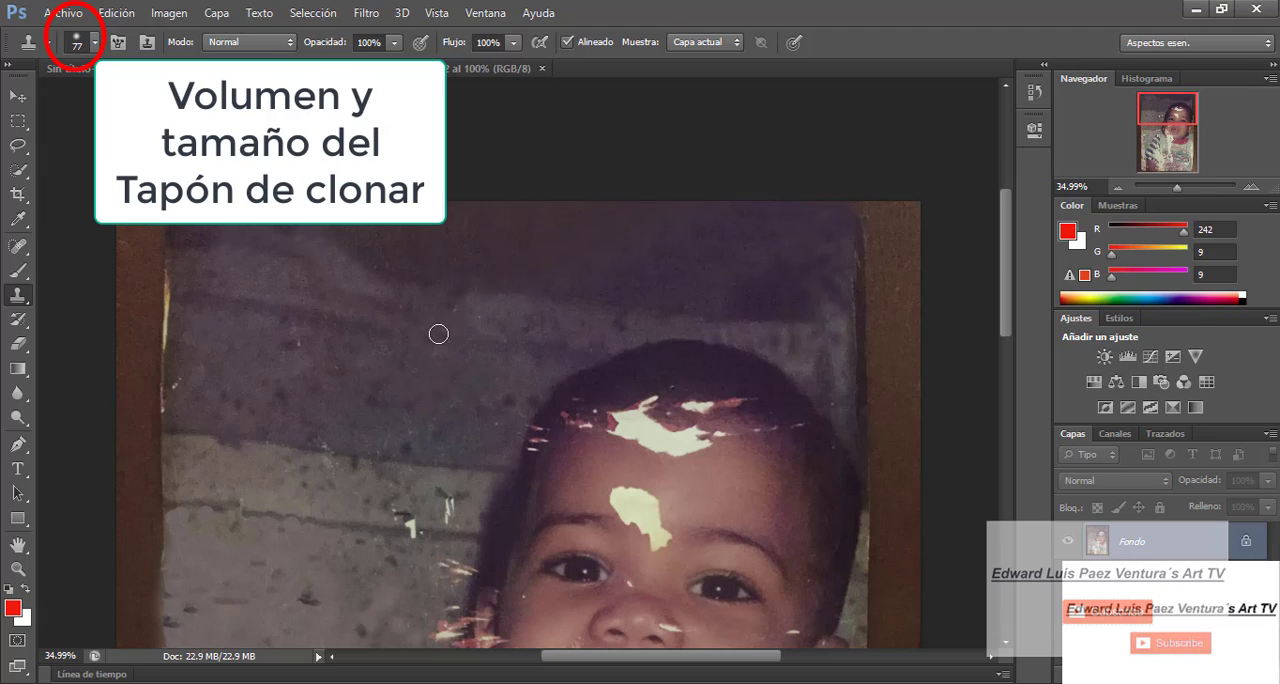
pyautogui.keyDown('alt'); pyautogui.click(169, 303); pyautogui.keyUp('alt')
pyautogui.click(190, 331)
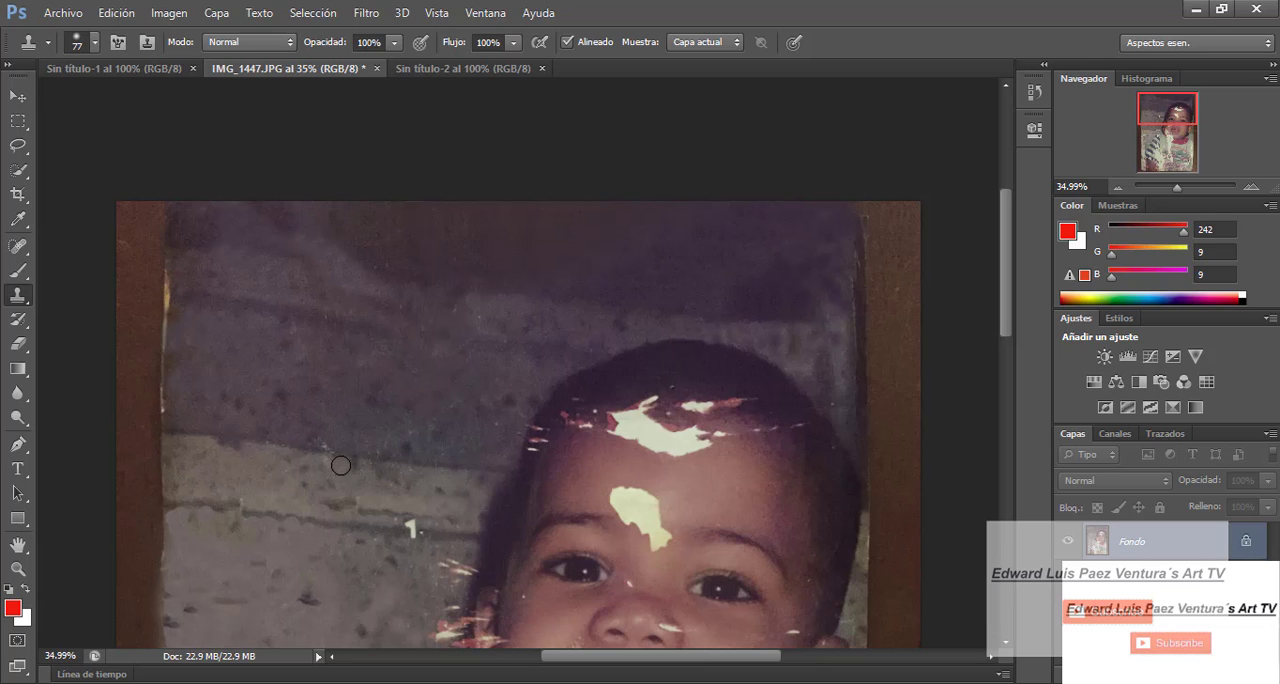
# - Set the brush size to 46 px and clone wall texture over the worn, light marks along the photo's left border
pyautogui.moveTo(1182, 192)
pyautogui.mouseDown()
pyautogui.moveTo(1160, 191)
pyautogui.moveTo(1178, 192)
pyautogui.mouseUp()
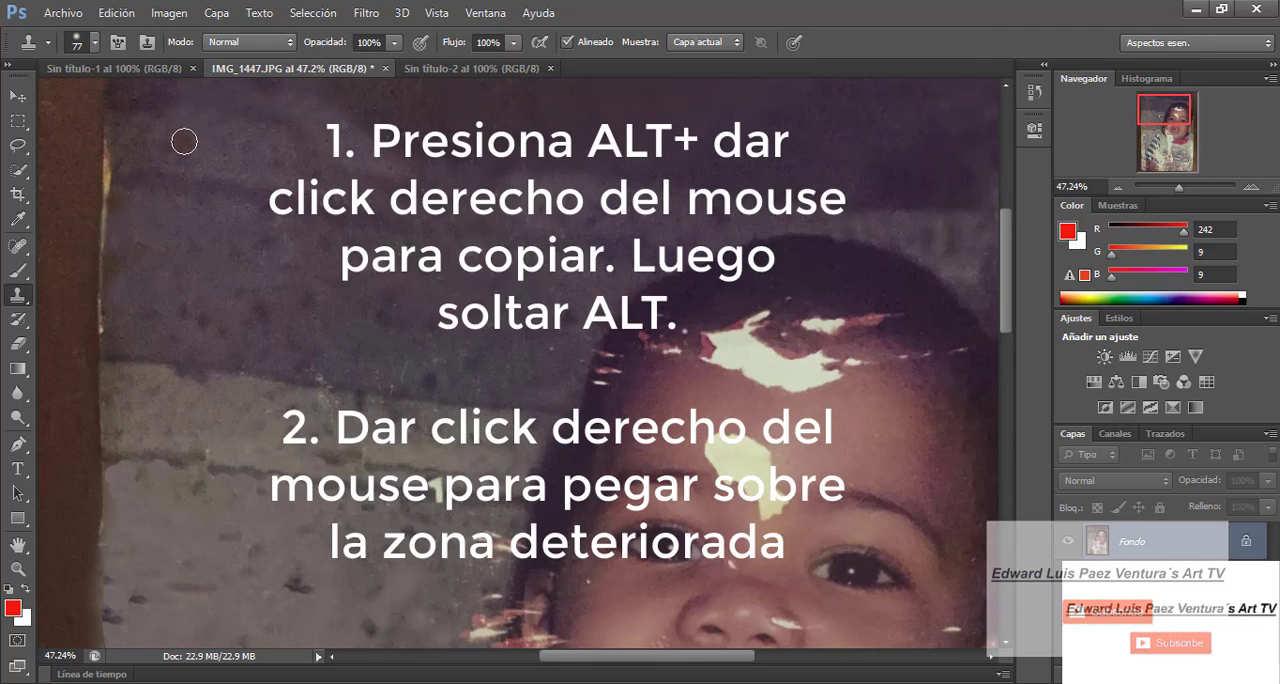
pyautogui.click(95, 43)
pyautogui.moveTo(72, 102); pyautogui.dragTo(61, 102)
pyautogui.click(305, 265)
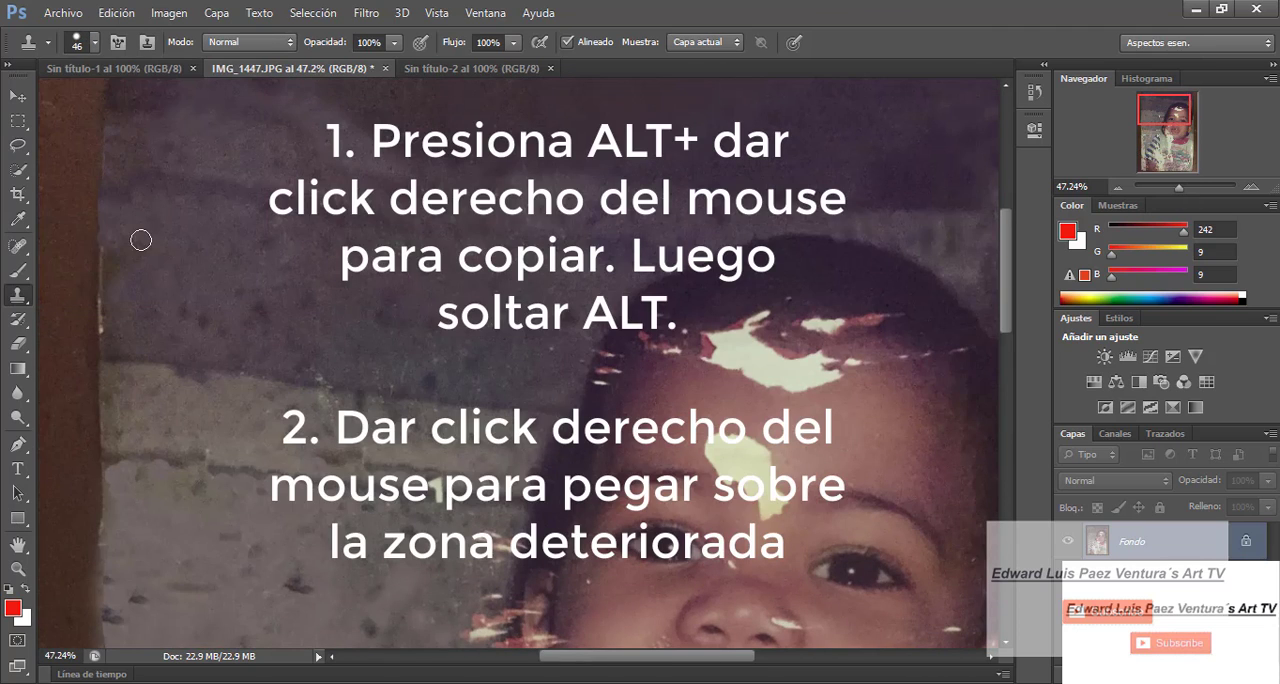
pyautogui.click(108, 308)
pyautogui.keyDown('alt'); pyautogui.click(156, 295); pyautogui.keyUp('alt')
pyautogui.click(106, 328)
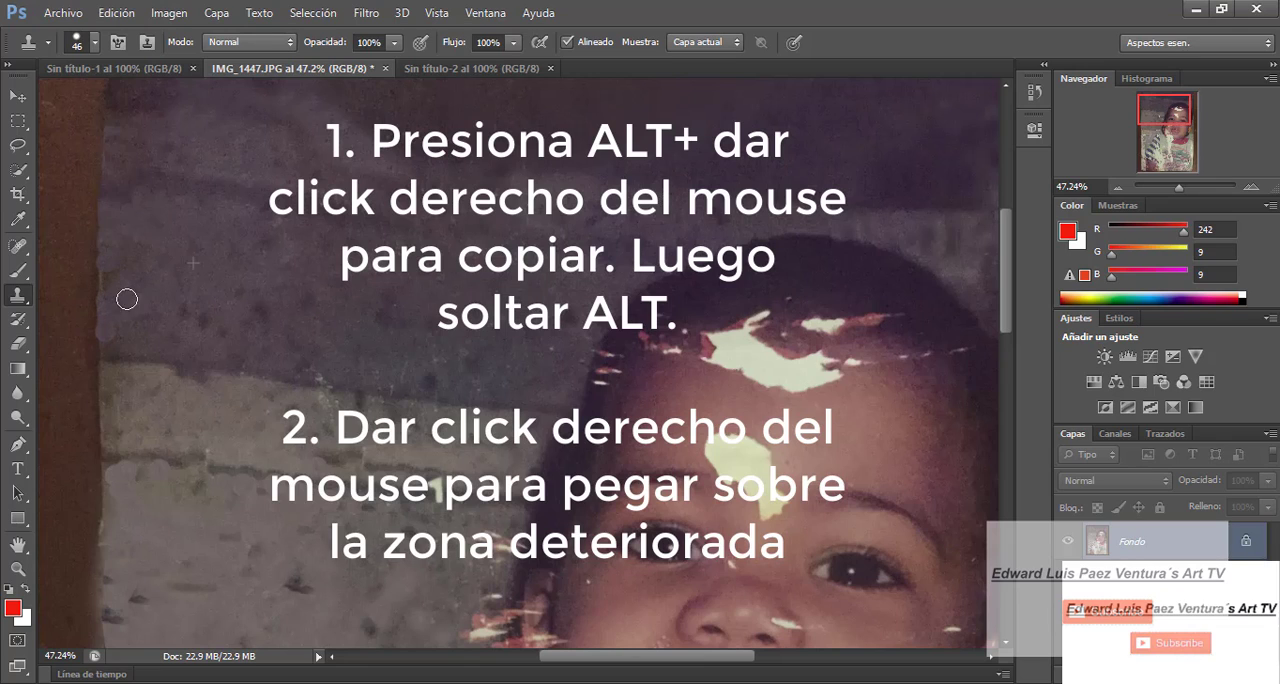
# - Set the brush size to 89 px and clone clean texture over the light specks on the left wall
pyautogui.click(95, 43)
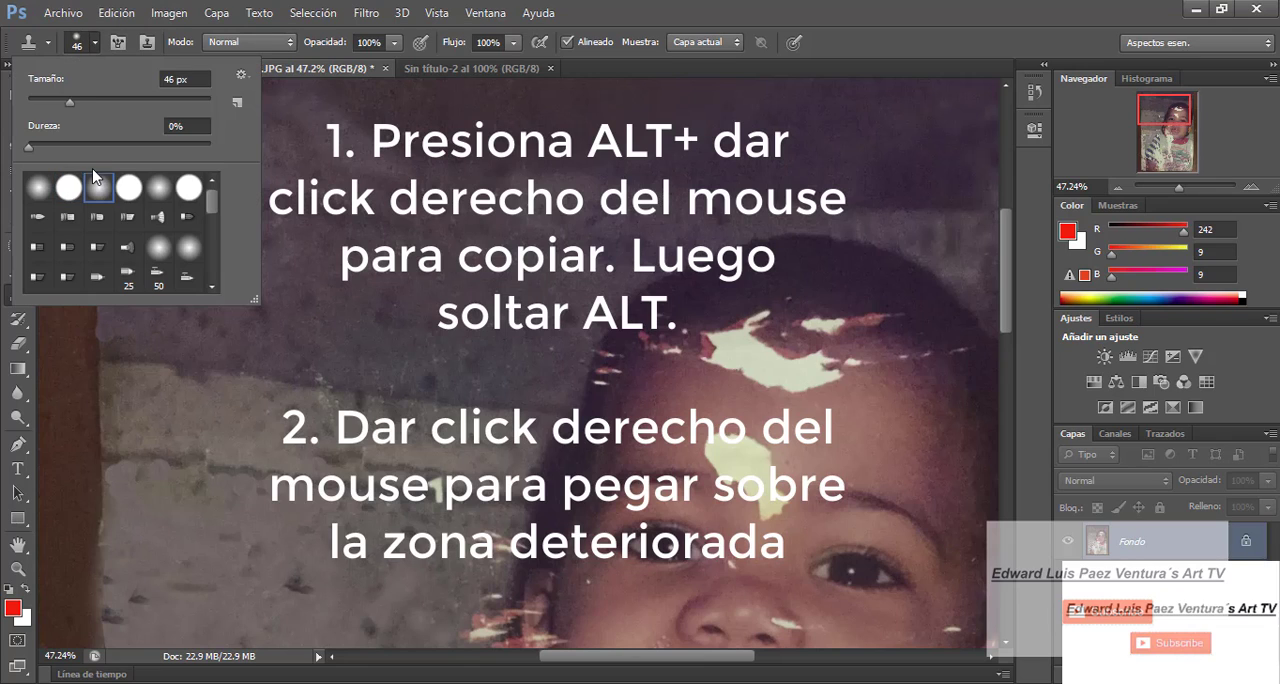
pyautogui.moveTo(70, 102); pyautogui.dragTo(77, 108)
pyautogui.click(333, 272)
pyautogui.click(404, 368)
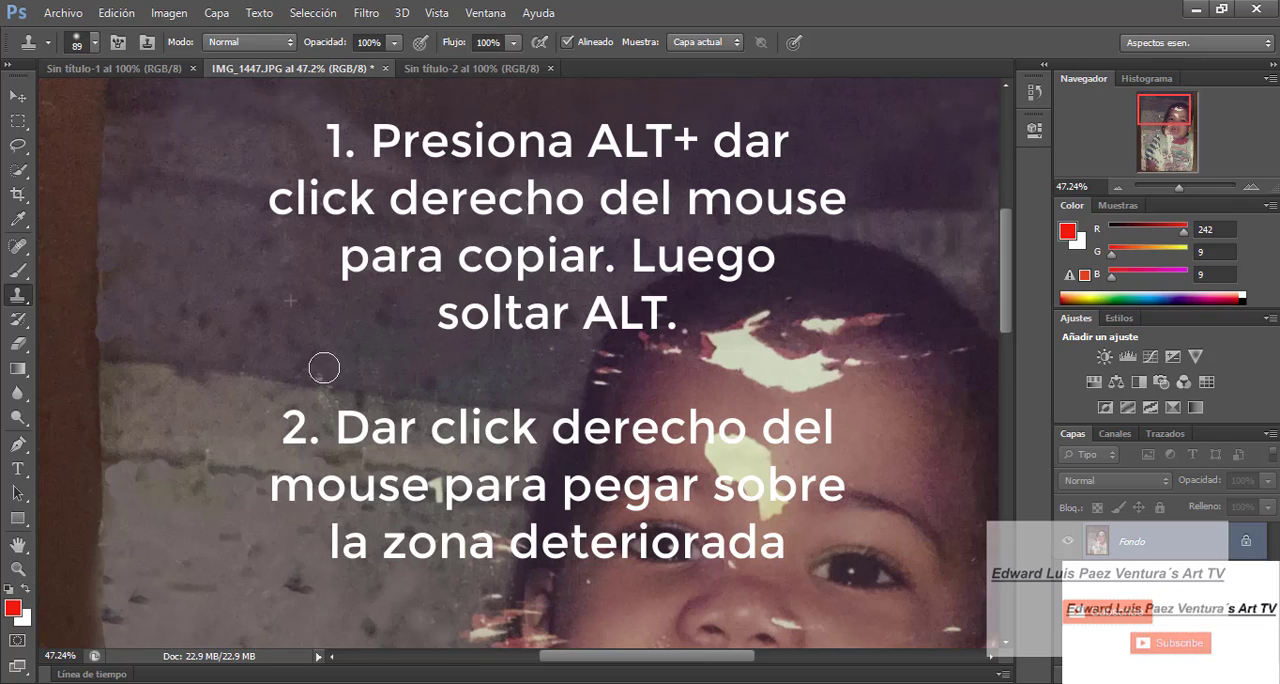
# - Clone forehead skin over the large white tear just below the hairline
pyautogui.moveTo(805, 377)
pyautogui.mouseDown()
pyautogui.moveTo(823, 391)
pyautogui.moveTo(837, 375)
pyautogui.mouseUp()
pyautogui.click(95, 43)
pyautogui.keyDown('alt'); pyautogui.click(837, 414); pyautogui.keyUp('alt')
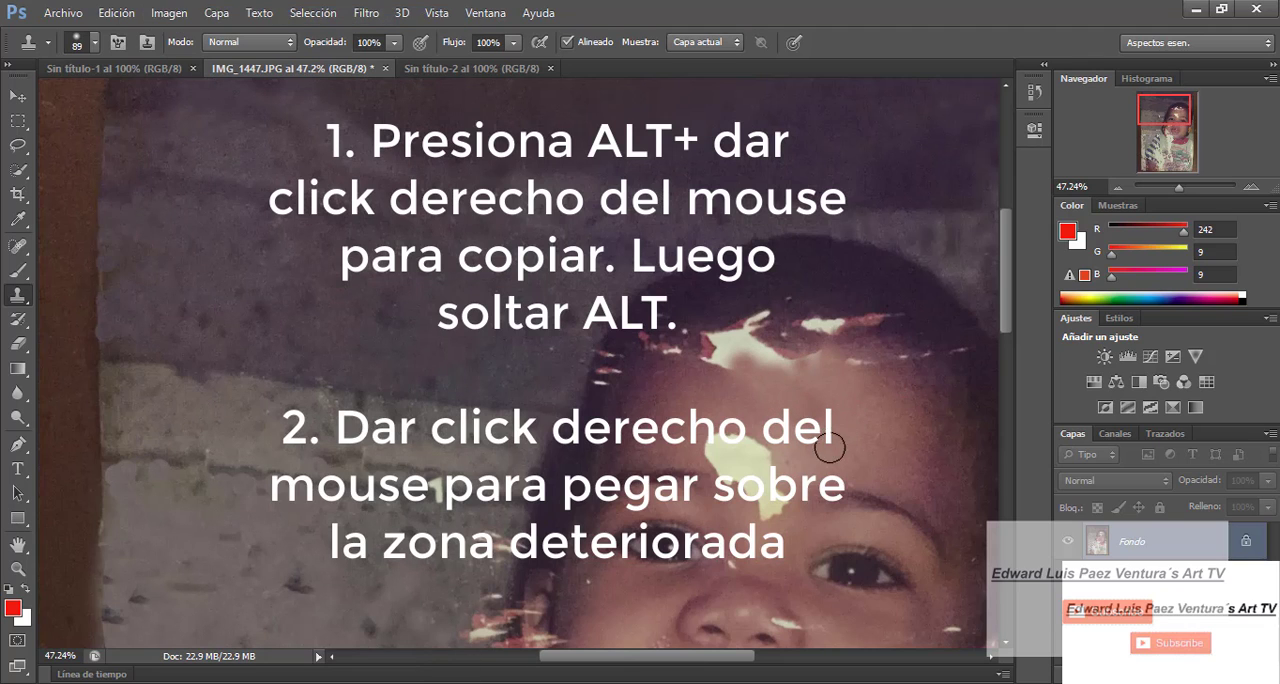
pyautogui.click(117, 14)
pyautogui.click(163, 18)
# - Set the brush size to 41 px and clone over the remaining white and red tears along the hairline
pyautogui.click(96, 44)
pyautogui.moveTo(107, 104); pyautogui.dragTo(80, 105)
pyautogui.click(528, 323)
pyautogui.click(117, 14)
pyautogui.click(163, 18)
pyautogui.click(348, 680)
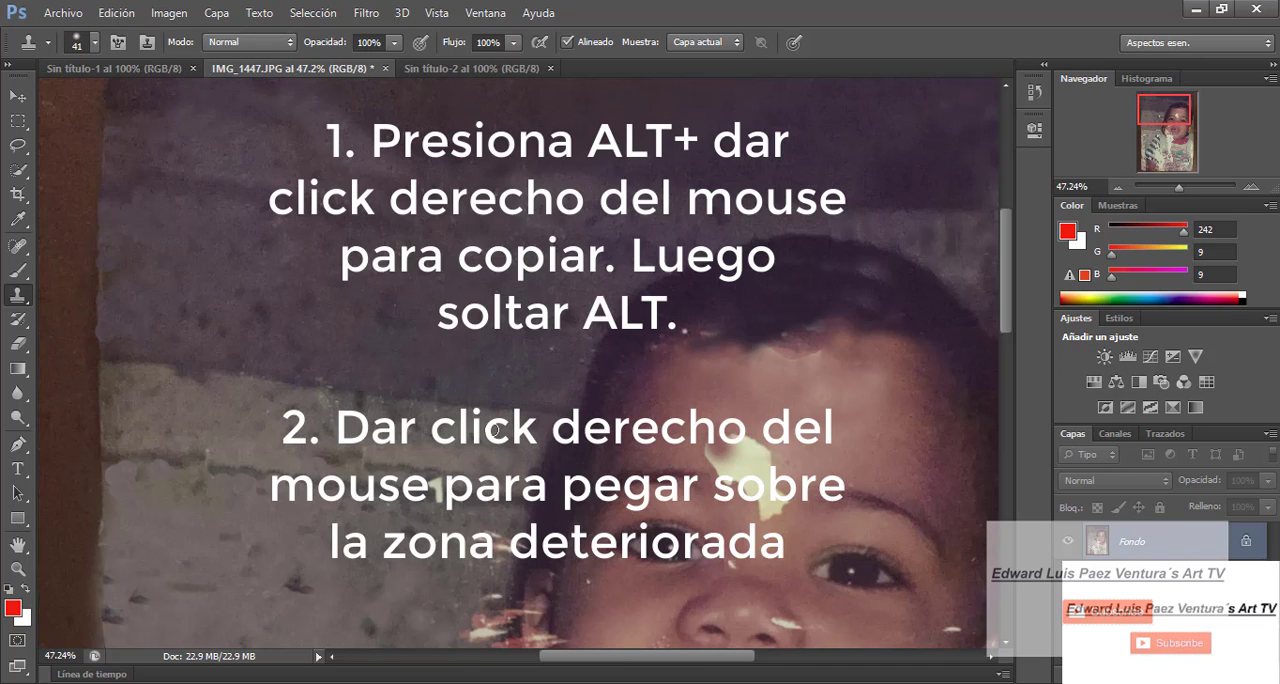
# - Set the brush size to 43 px and clone forehead skin onto the light crease below the hairline
pyautogui.click(94, 42)
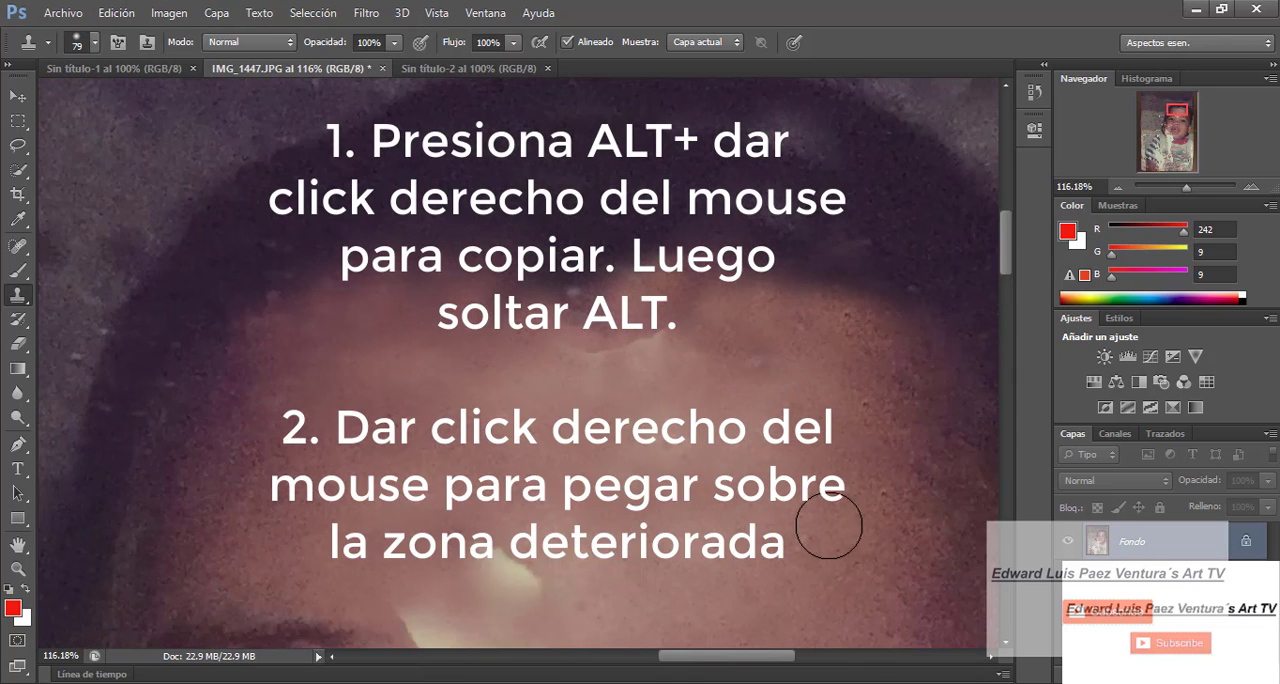
pyautogui.click(94, 42)
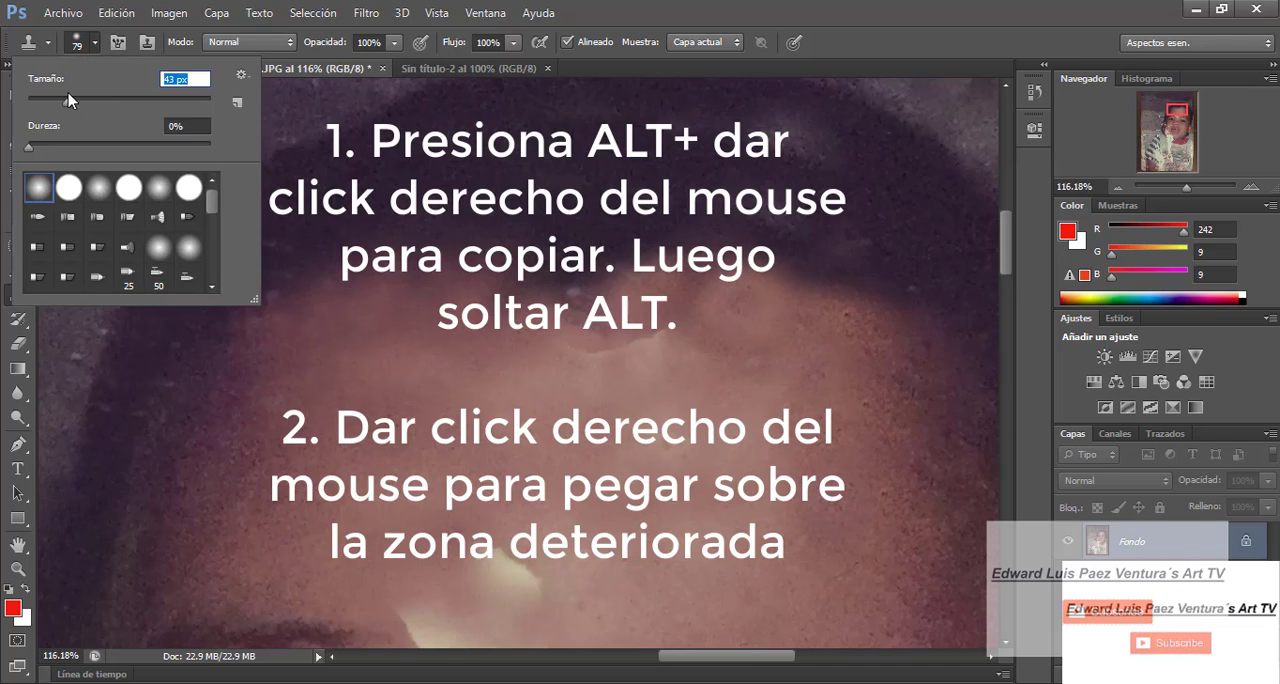
pyautogui.press('Return')
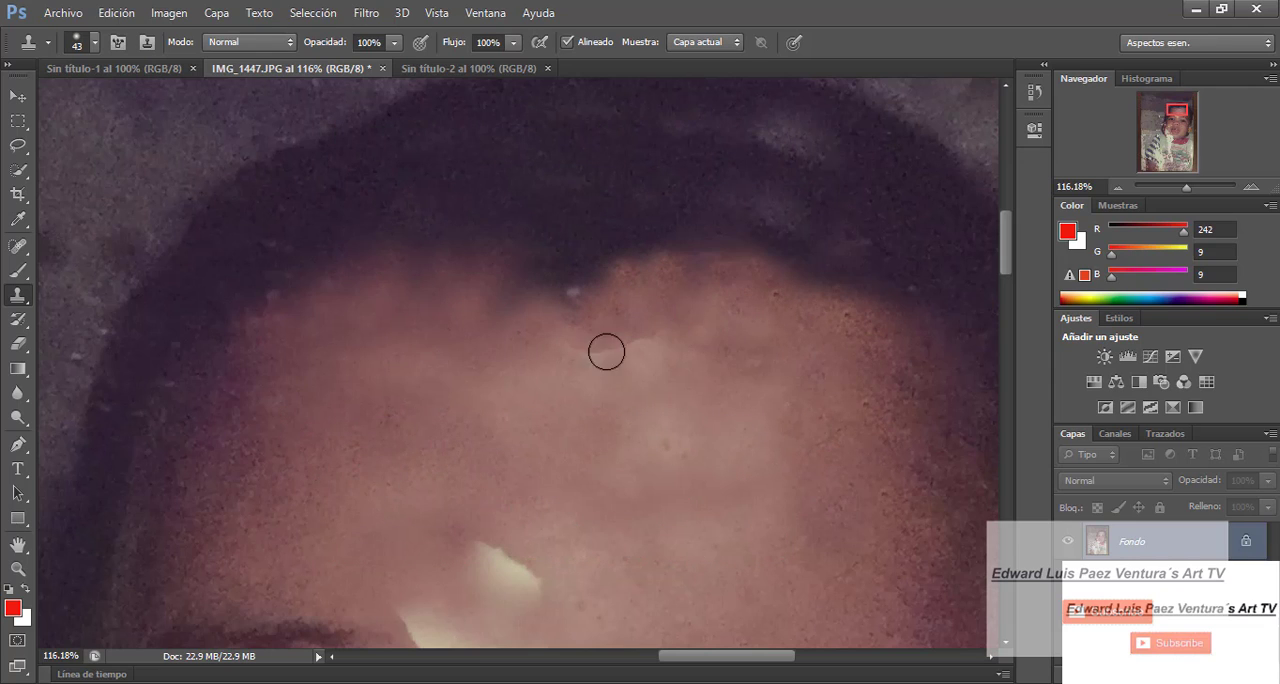
pyautogui.keyDown('alt'); pyautogui.click(432, 446); pyautogui.keyUp('alt')
pyautogui.click(585, 356)
# - Set the brush size to 73 px and clone forehead skin over the upper part of the pale lower-forehead patch
pyautogui.click(95, 42)
pyautogui.moveTo(77, 103); pyautogui.dragTo(94, 103)
pyautogui.keyDown('alt'); pyautogui.click(410, 487); pyautogui.keyUp('alt')
pyautogui.click(487, 559)
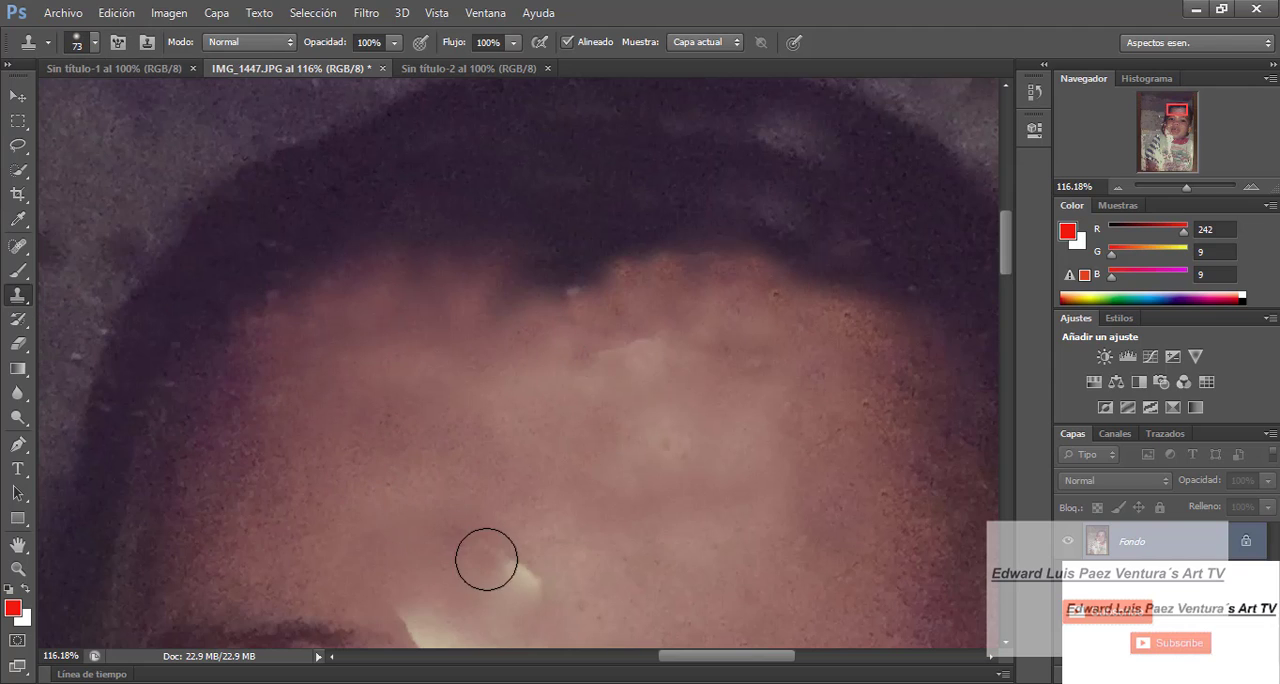
pyautogui.keyDown('alt'); pyautogui.click(399, 495); pyautogui.keyUp('alt')
pyautogui.click(518, 571)
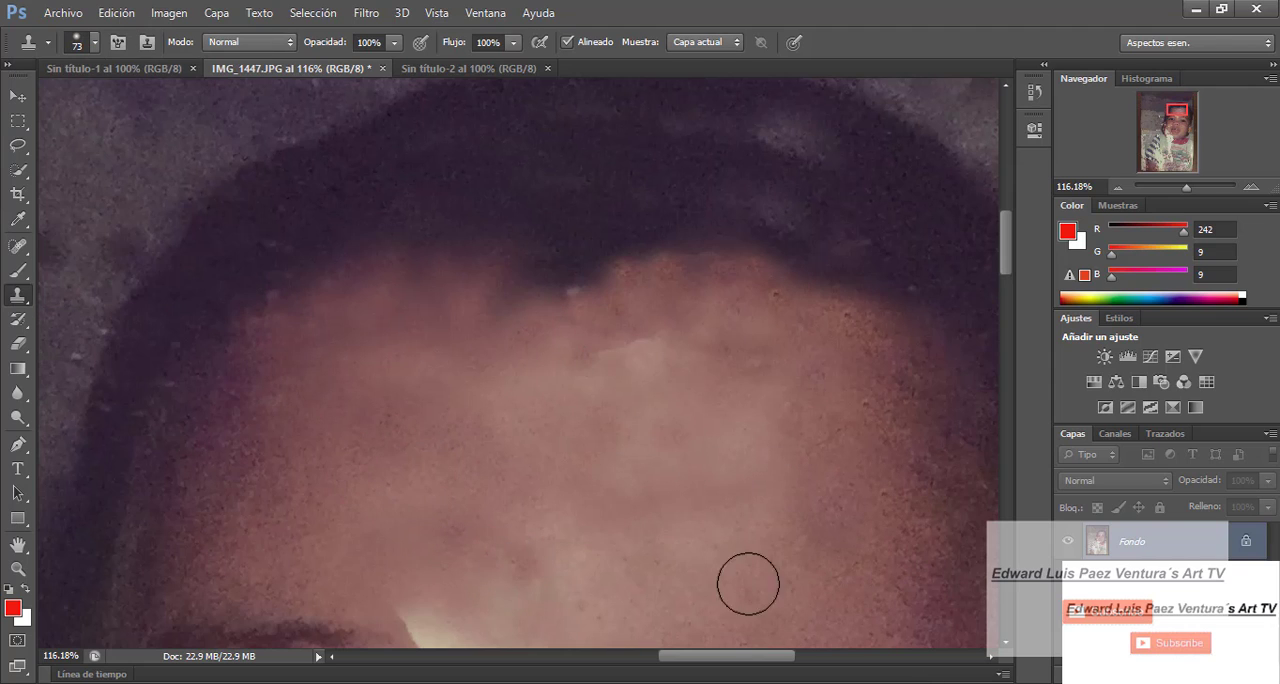
# - Undo the last stroke and clone lower forehead skin over the light crease under the middle of the hairline
pyautogui.hotkey('ctrl', 'z')
pyautogui.click(165, 14)
pyautogui.click(159, 18)
pyautogui.moveTo(620, 528); pyautogui.dragTo(594, 572)
pyautogui.click(647, 347)
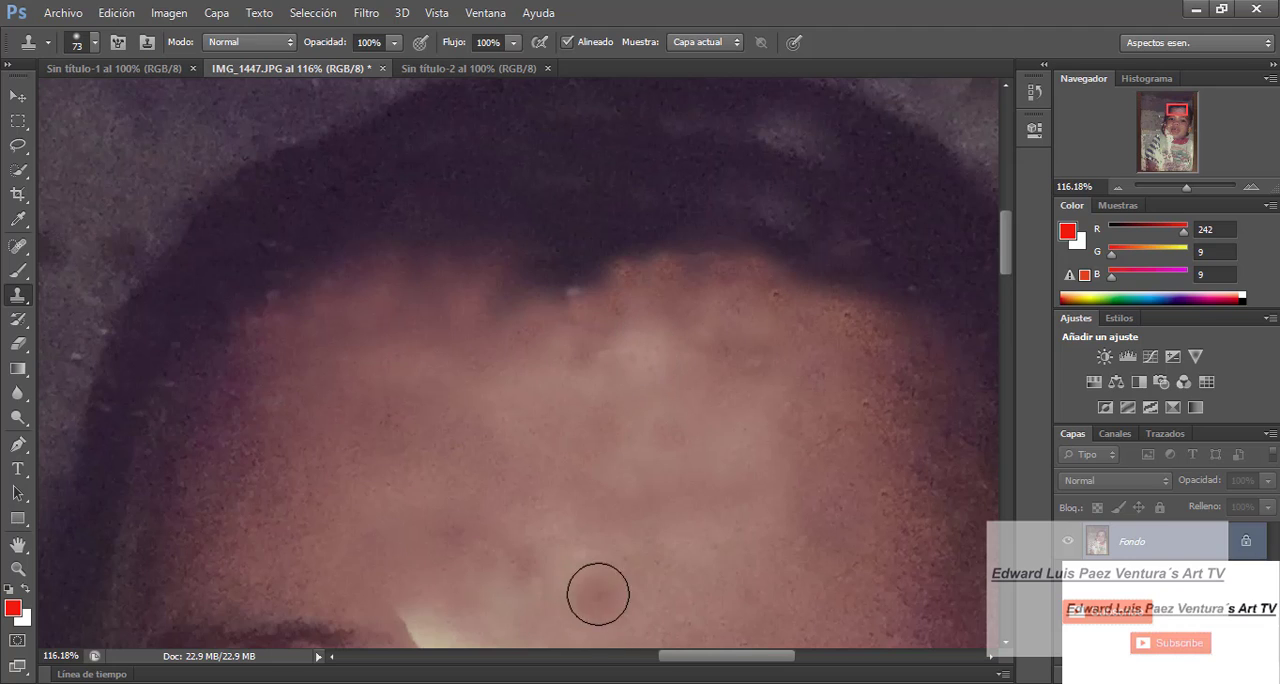
pyautogui.keyDown('alt'); pyautogui.click(575, 563); pyautogui.keyUp('alt')
pyautogui.click(593, 355)
pyautogui.click(592, 354)
pyautogui.click(533, 340)
# - Even out the blotches across the middle of the forehead by cloning skin from several neighbouring areas
pyautogui.keyDown('alt'); pyautogui.click(540, 503); pyautogui.keyUp('alt')
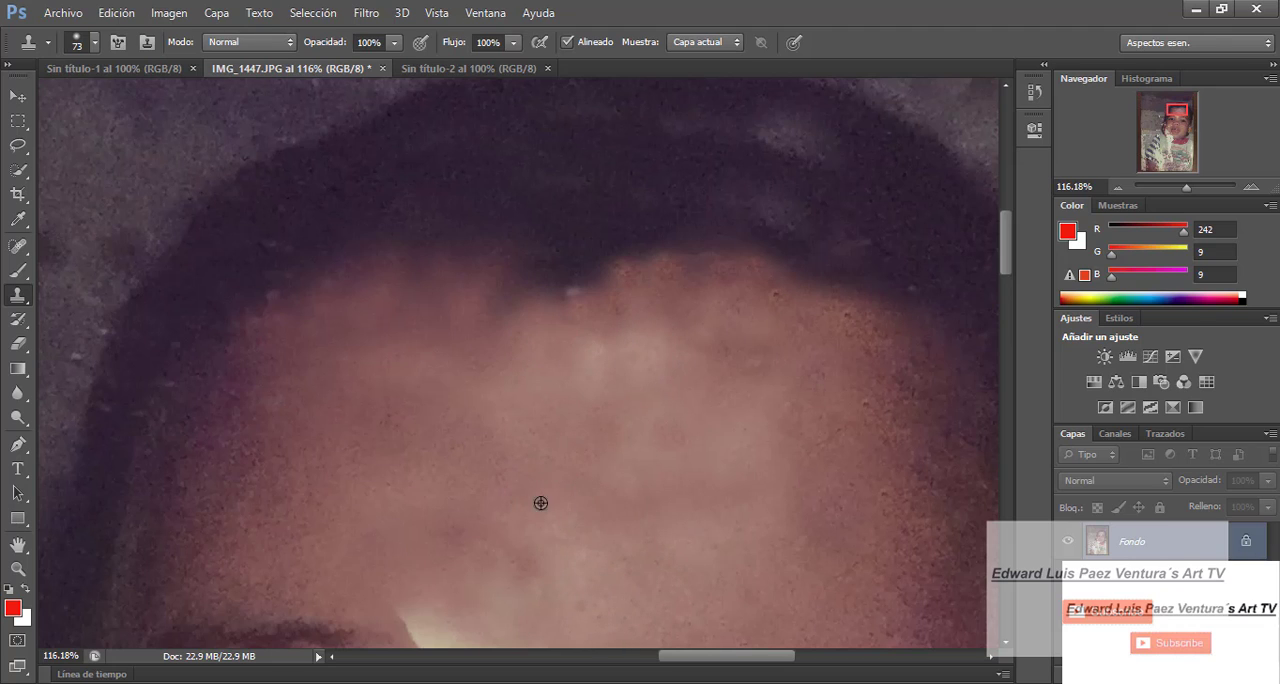
pyautogui.click(586, 573)
pyautogui.keyDown('alt'); pyautogui.click(648, 480); pyautogui.keyUp('alt')
pyautogui.click(720, 359)
pyautogui.keyDown('alt'); pyautogui.click(774, 578); pyautogui.keyUp('alt')
pyautogui.click(633, 344)
# - Clone forehead skin into the dark notch at the centre of the hairline
pyautogui.keyDown('alt'); pyautogui.click(765, 603); pyautogui.keyUp('alt')
pyautogui.click(567, 275)
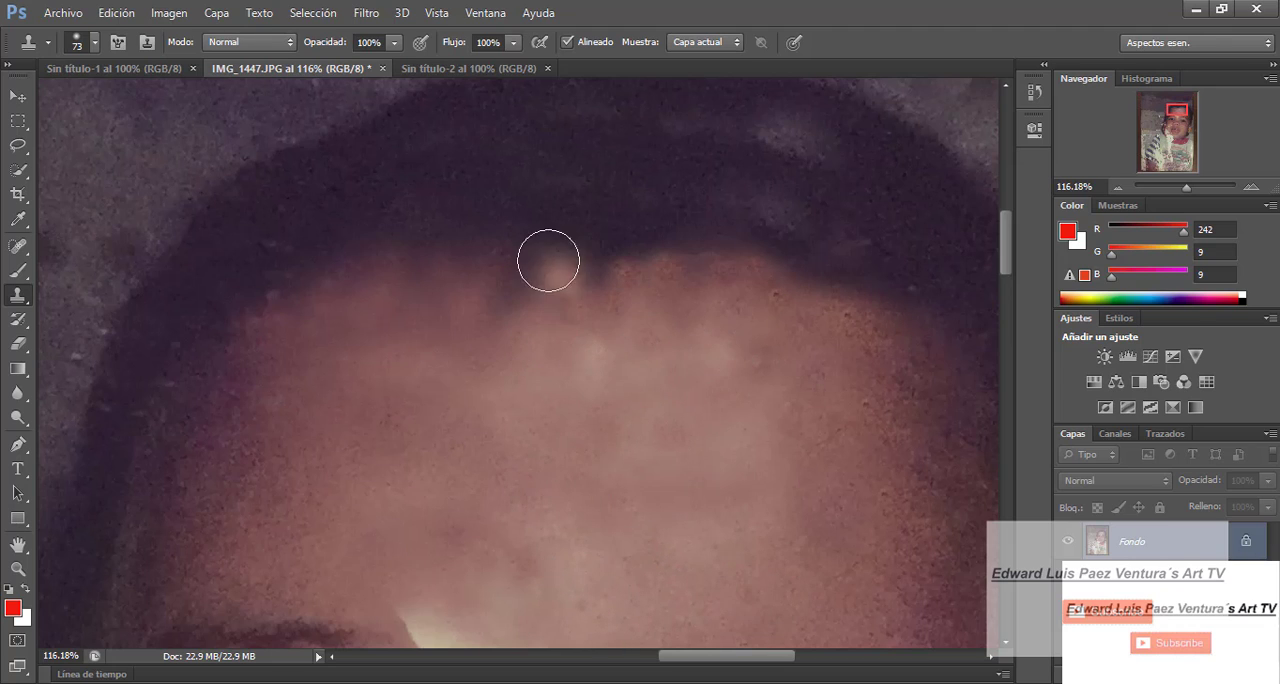
pyautogui.keyDown('alt'); pyautogui.click(839, 384); pyautogui.keyUp('alt')
pyautogui.click(633, 306)
pyautogui.click(569, 280)
# - Smooth the left and central hairline with skin samples cloned from the left side of the forehead
pyautogui.click(335, 341)
pyautogui.keyDown('alt'); pyautogui.click(337, 345); pyautogui.keyUp('alt')
pyautogui.click(486, 301)
pyautogui.keyDown('alt'); pyautogui.click(345, 415); pyautogui.keyUp('alt')
pyautogui.click(528, 273)
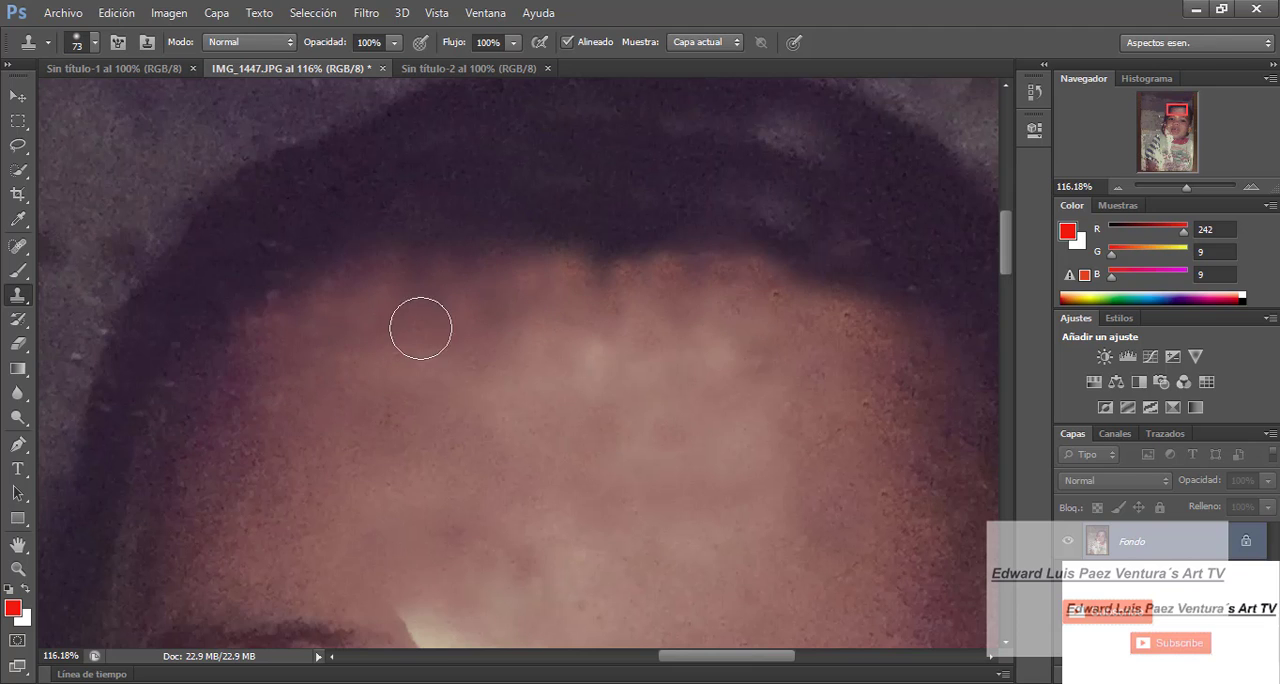
pyautogui.keyDown('alt'); pyautogui.click(292, 456); pyautogui.keyUp('alt')
pyautogui.click(597, 274)
pyautogui.keyDown('alt'); pyautogui.click(270, 482); pyautogui.keyUp('alt')
pyautogui.click(636, 252)
# - Set the brush size to 152 px and clone skin sampled beside the mouth over the pale patch between the eyebrows
pyautogui.moveTo(1187, 188); pyautogui.dragTo(1175, 191)
pyautogui.click(95, 43)
pyautogui.moveTo(123, 102); pyautogui.dragTo(175, 103)
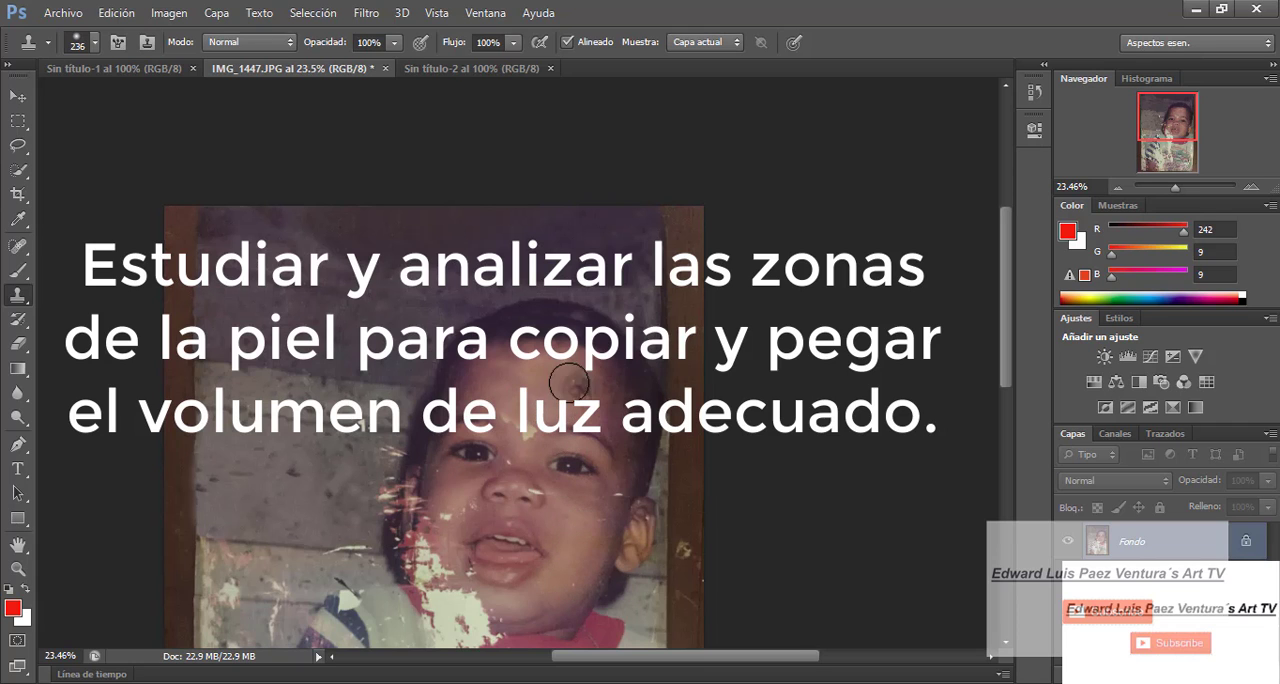
pyautogui.moveTo(1175, 188); pyautogui.dragTo(1180, 188)
pyautogui.moveTo(1008, 308)
pyautogui.mouseDown()
pyautogui.moveTo(1008, 410)
pyautogui.moveTo(1008, 315)
pyautogui.mouseUp()
pyautogui.click(95, 43)
pyautogui.moveTo(175, 103); pyautogui.dragTo(148, 103)
pyautogui.keyDown('alt'); pyautogui.click(620, 603); pyautogui.keyUp('alt')
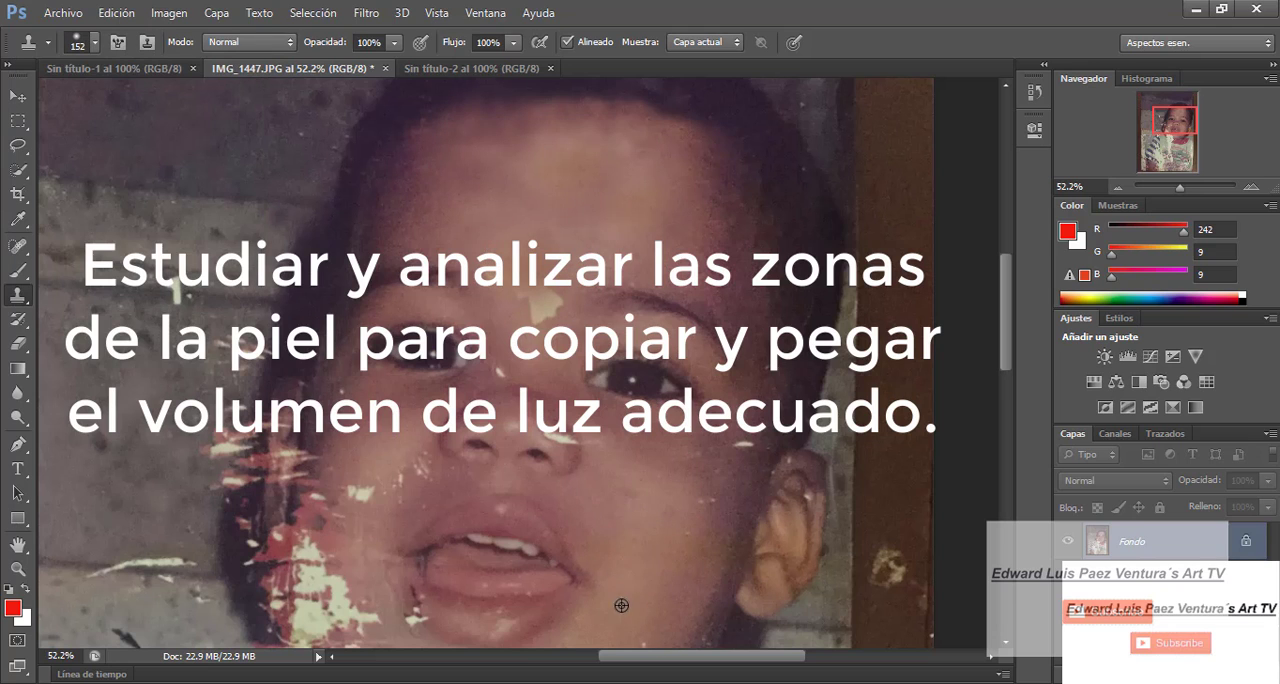
pyautogui.click(541, 308)
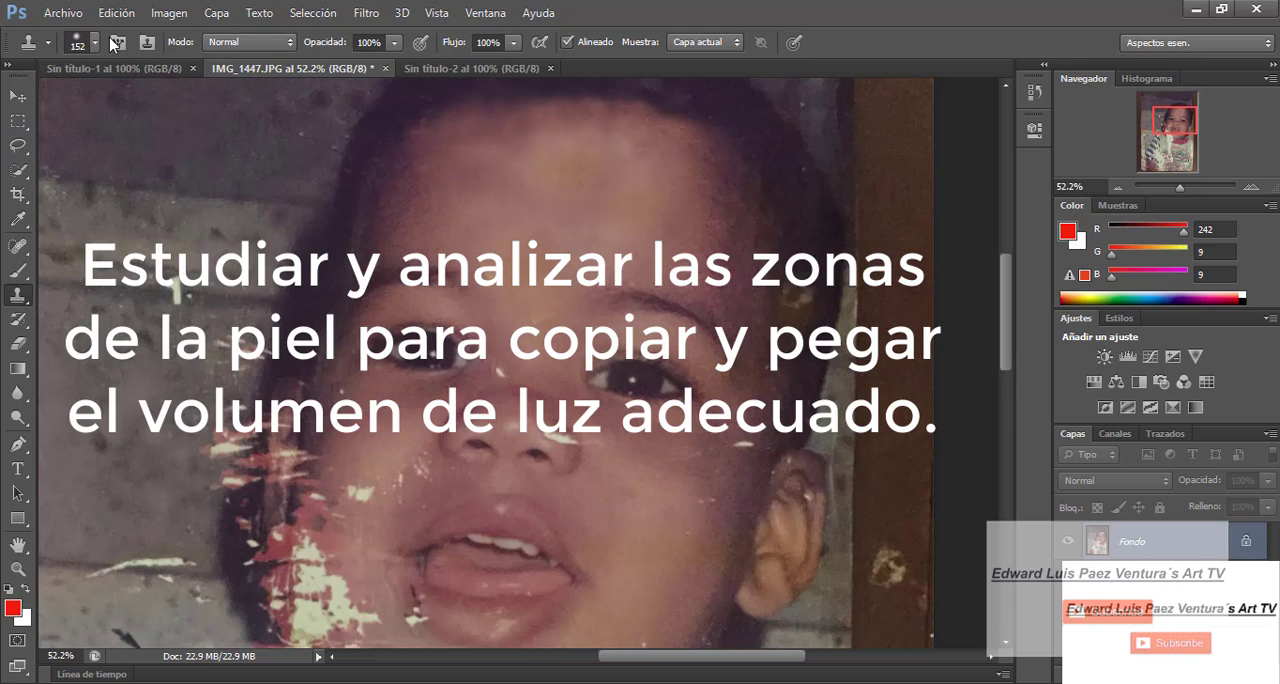
# - Switch to Photos and examine the forehead skin in the reference image IMG_1416.JPG
pyautogui.scroll(-2, 610, 540)
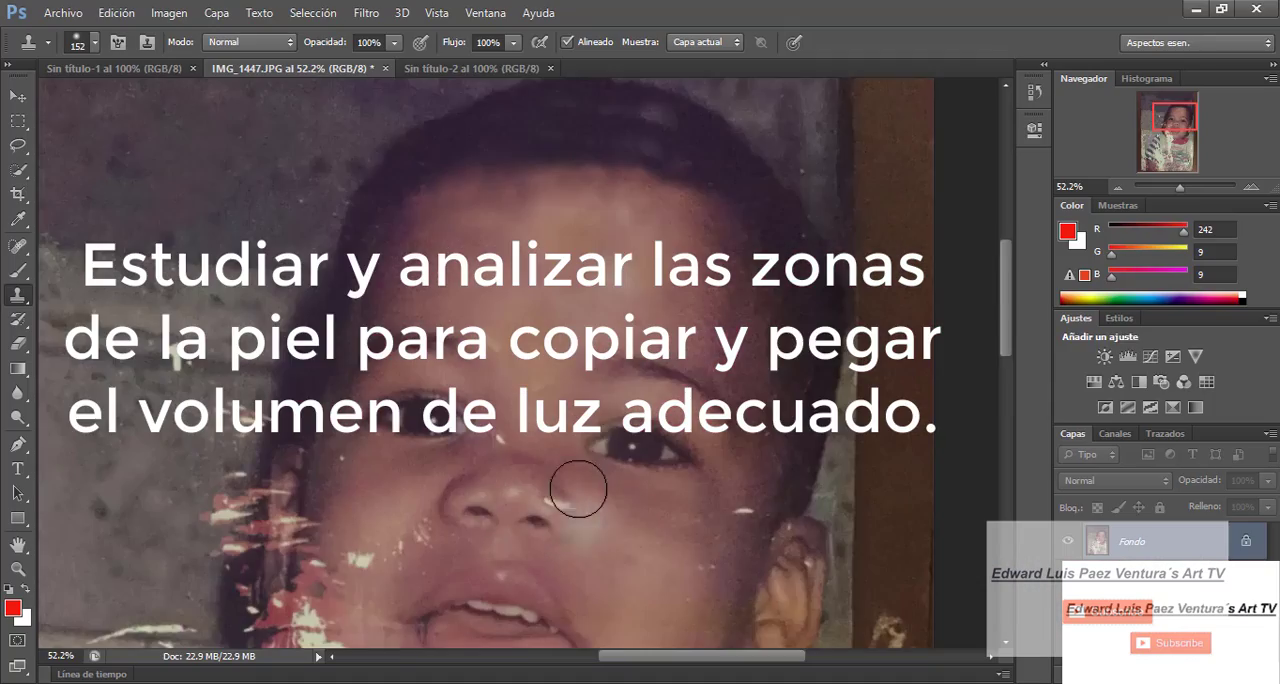
pyautogui.scroll(-2, 540, 476)
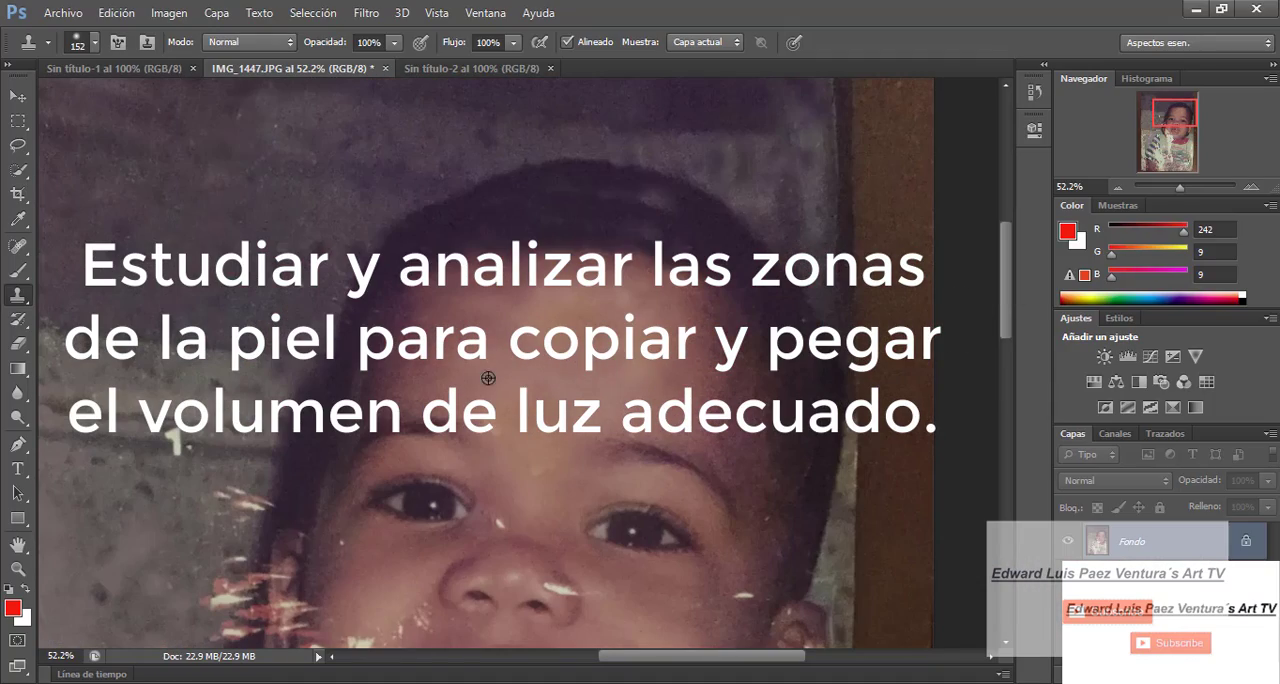
# - Reduce the brush size to 64 px and clone wall texture over the red and white flecks beside the child's left-hand cheek
pyautogui.click(95, 43)
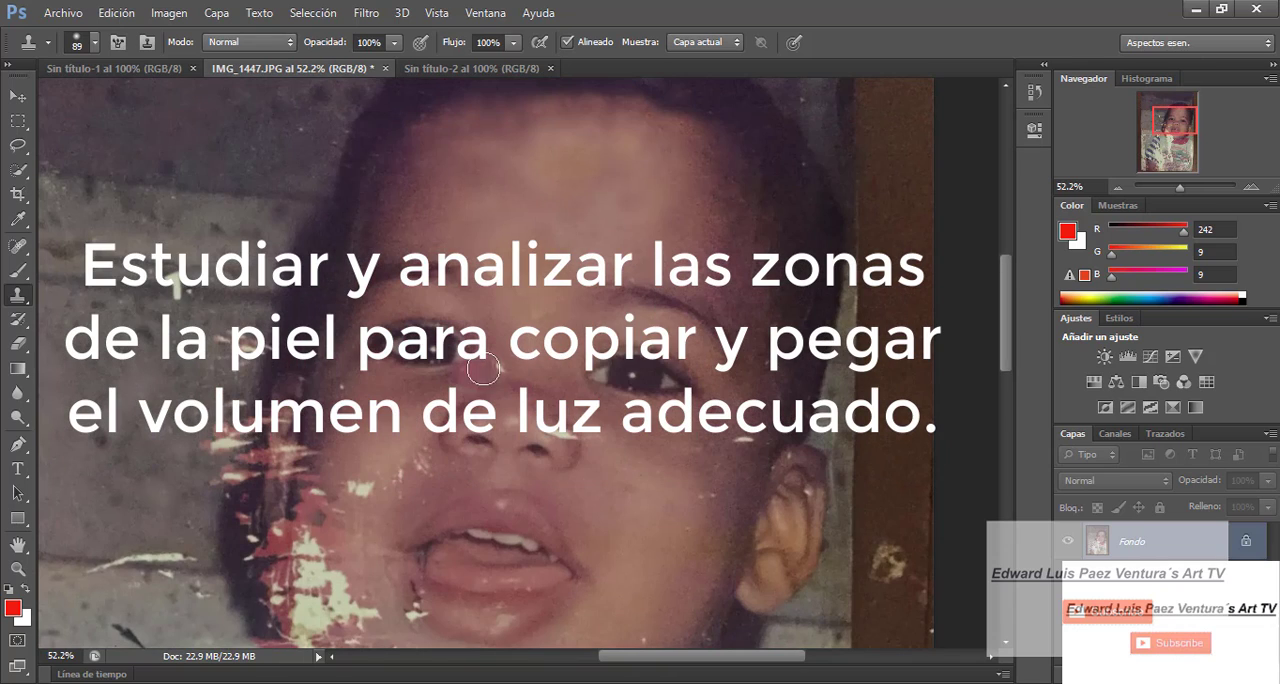
pyautogui.click(95, 43)
pyautogui.click(95, 43)
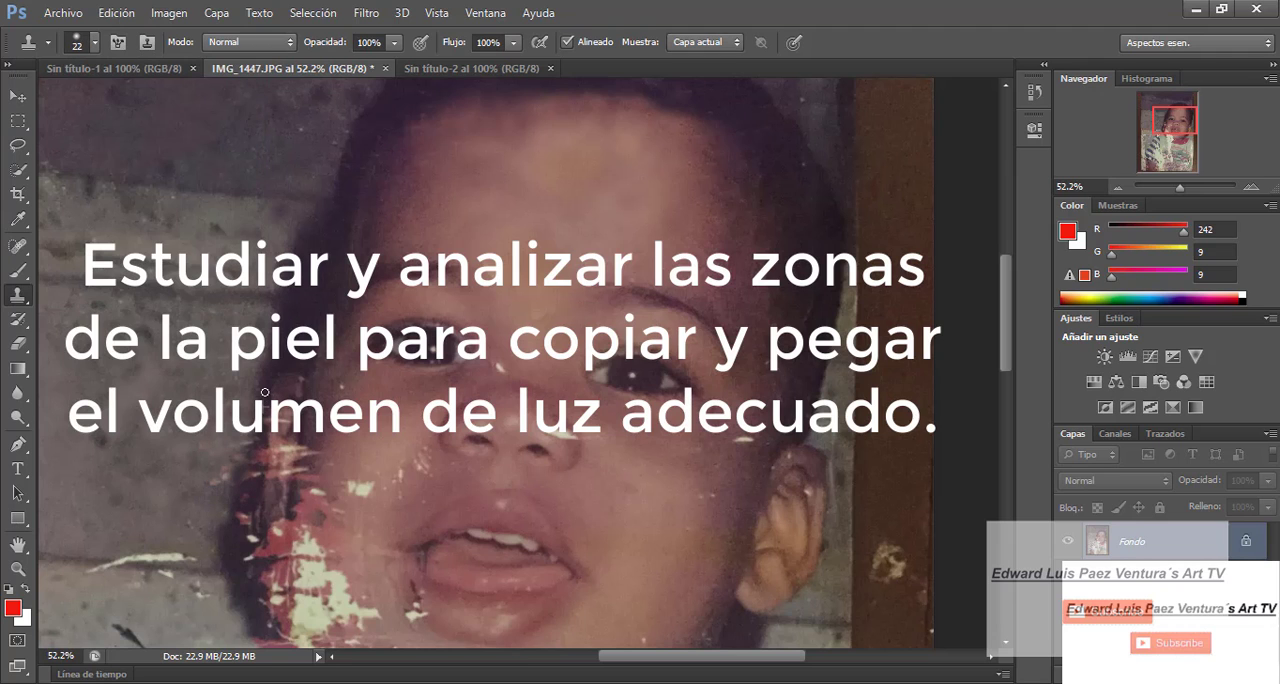
# - Reduce the brush size to 22 px and clone clean skin over the small white flecks on the nose and cheeks
pyautogui.scroll(2, 265, 392)
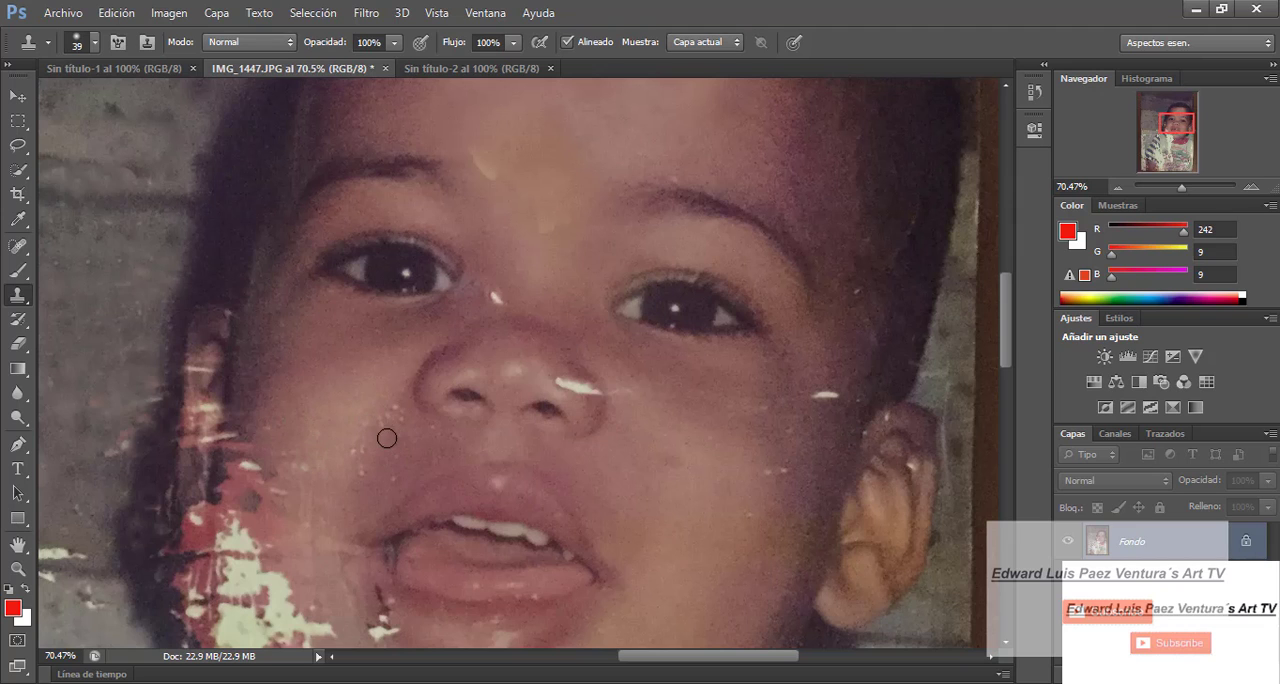
pyautogui.moveTo(1008, 343); pyautogui.dragTo(1010, 390)
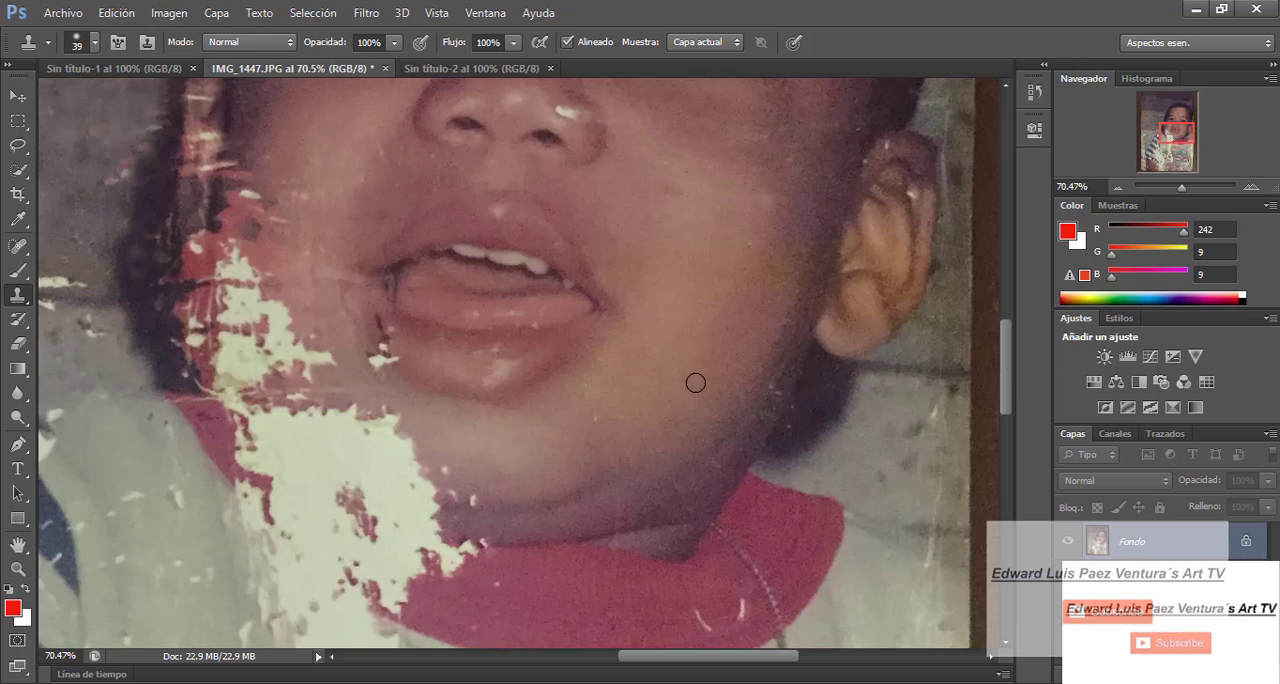
pyautogui.scroll(3, 491, 246)
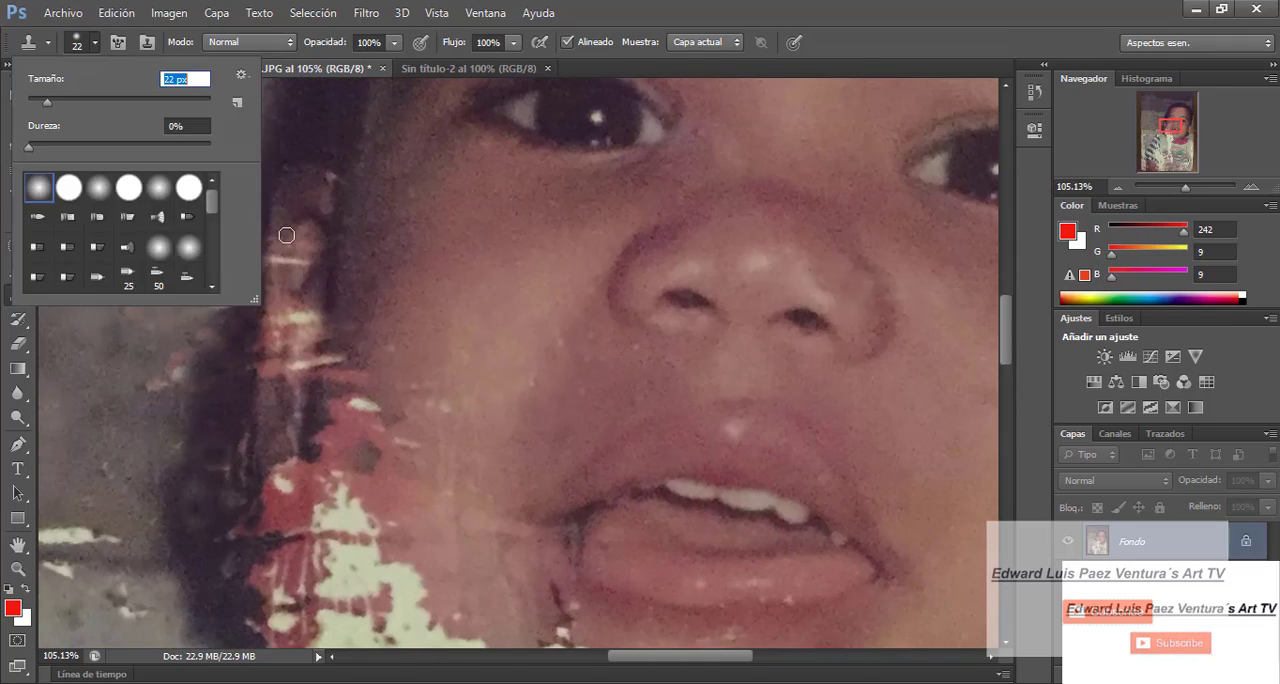
pyautogui.click(283, 232)
pyautogui.moveTo(274, 320); pyautogui.dragTo(319, 321)
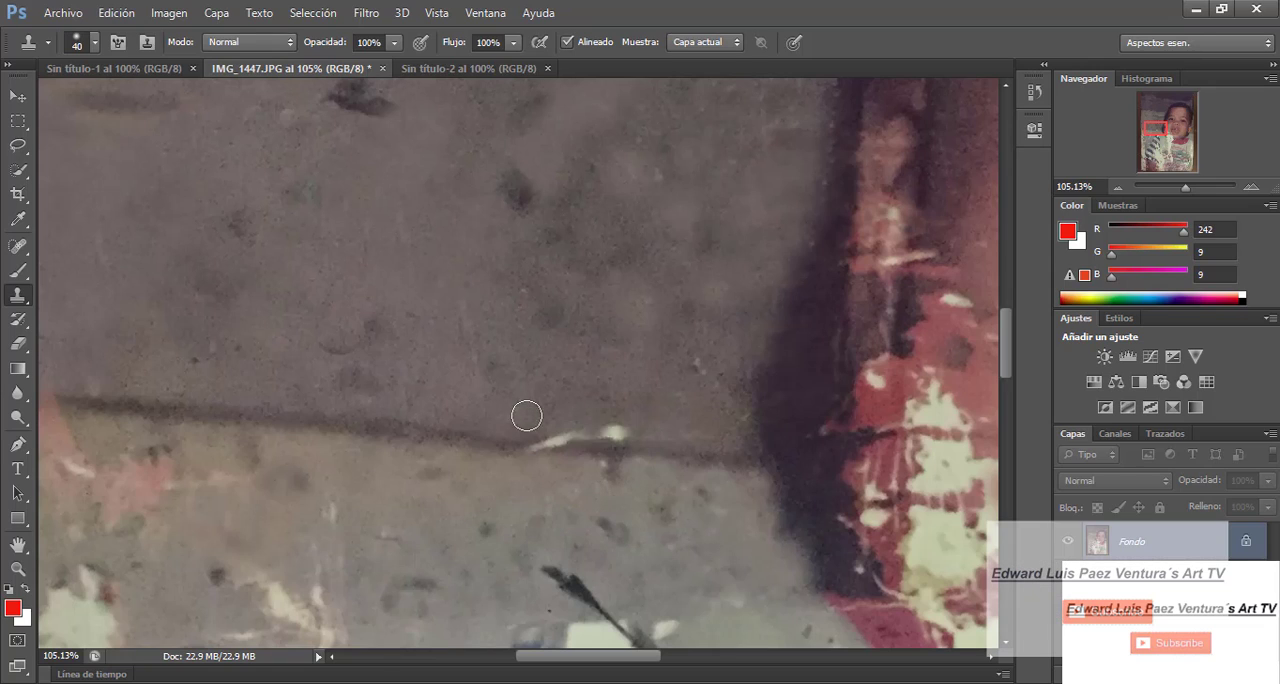
# - With a 40 px brush, clone the dark wall joint and adjoining wall over the white scratch and pink stain along the upper joint
pyautogui.moveTo(585, 436); pyautogui.dragTo(556, 441)
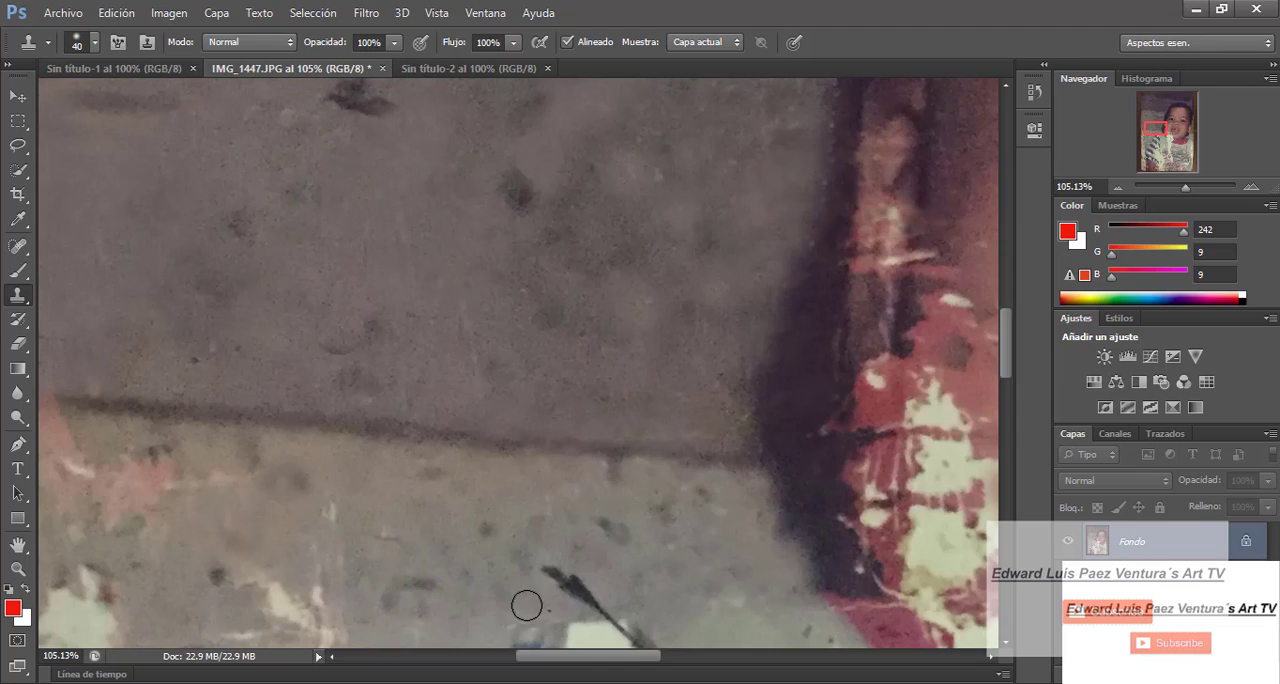
pyautogui.moveTo(585, 656); pyautogui.dragTo(539, 656)
pyautogui.moveTo(384, 403)
pyautogui.mouseDown()
pyautogui.moveTo(272, 412)
pyautogui.moveTo(257, 398)
pyautogui.moveTo(366, 434)
pyautogui.mouseUp()
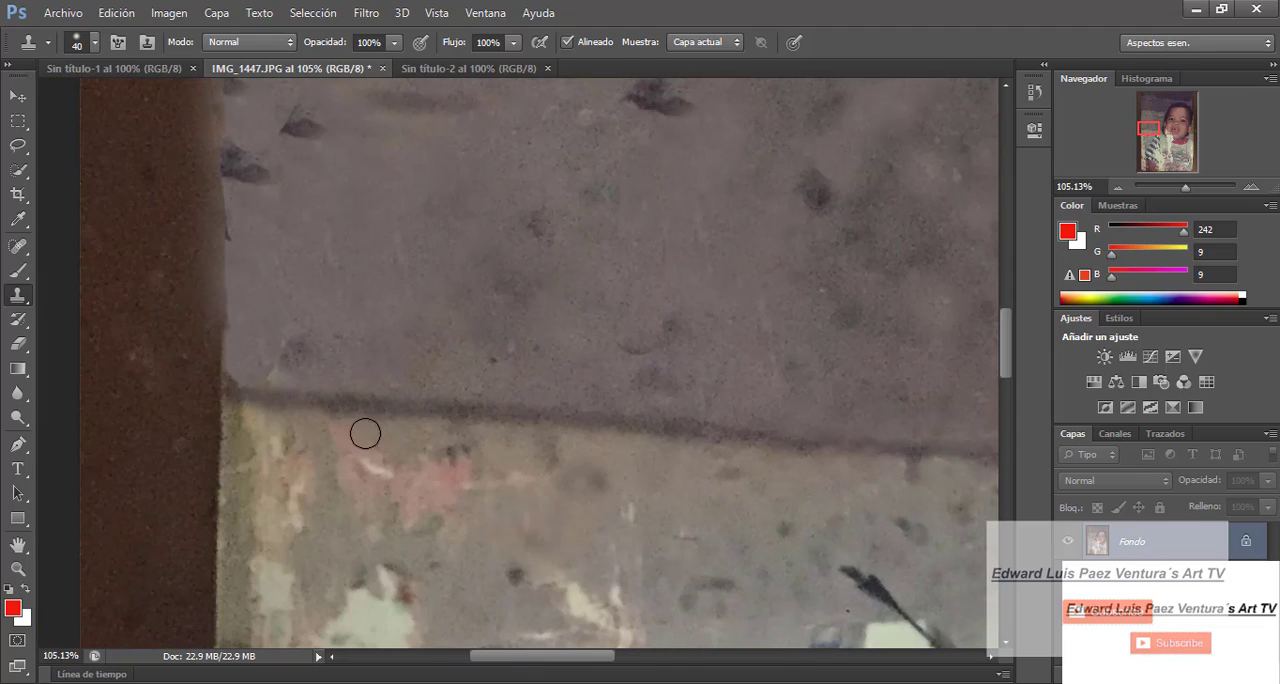
# - Enlarge the brush to 131 px and clone wall texture over the pink stains and pale patches below the upper wall joint
pyautogui.click(95, 42)
pyautogui.moveTo(68, 102); pyautogui.dragTo(111, 102)
pyautogui.keyDown('alt'); pyautogui.click(713, 515); pyautogui.keyUp('alt')
pyautogui.moveTo(571, 603)
pyautogui.mouseDown()
pyautogui.moveTo(611, 563)
pyautogui.moveTo(580, 600)
pyautogui.mouseUp()
pyautogui.click(95, 42)
pyautogui.moveTo(111, 102); pyautogui.dragTo(133, 102)
pyautogui.keyDown('alt'); pyautogui.click(595, 541); pyautogui.keyUp('alt')
pyautogui.click(431, 488)
pyautogui.keyDown('alt'); pyautogui.click(657, 517); pyautogui.keyUp('alt')
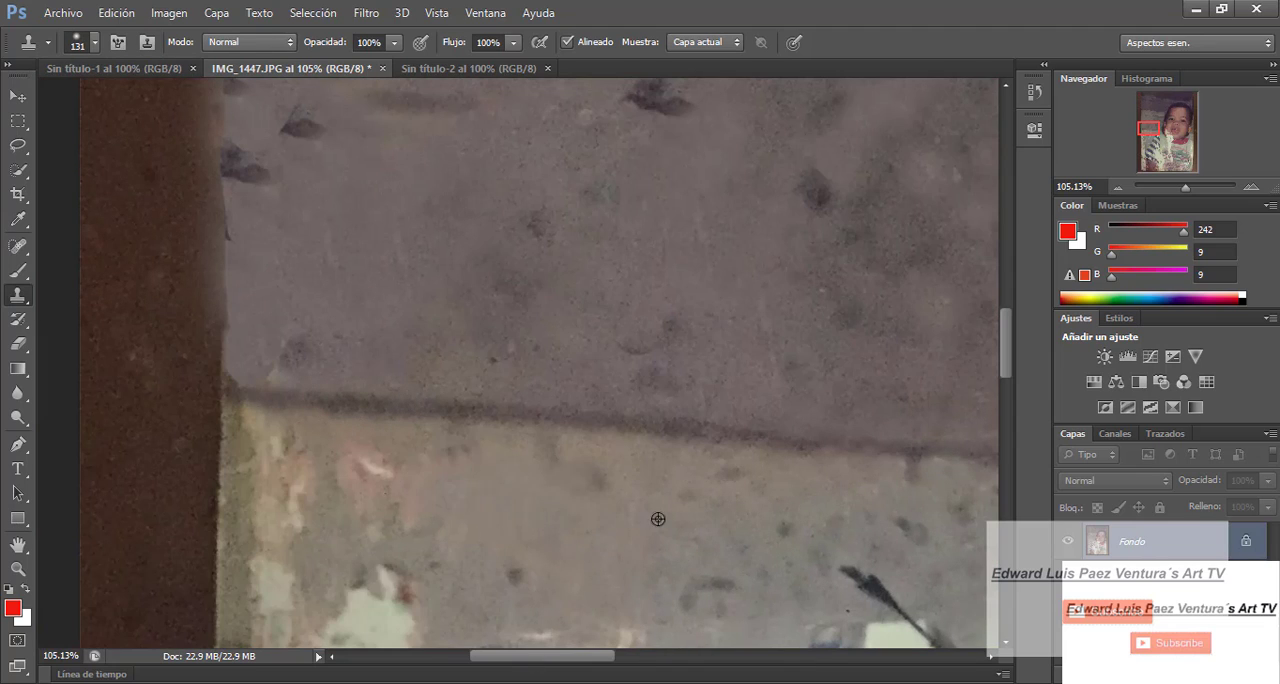
pyautogui.click(394, 584)
pyautogui.click(278, 453)
# - Reduce the brush size to 70 px and clone wall texture over the pale specks and splash along the lower wall joint
pyautogui.scroll(-5, 455, 128)
pyautogui.press('[')
pyautogui.press('[')
pyautogui.press('[')
pyautogui.press('[')
pyautogui.press('[')
pyautogui.keyDown('alt'); pyautogui.click(450, 235); pyautogui.keyUp('alt')
pyautogui.click(402, 245)
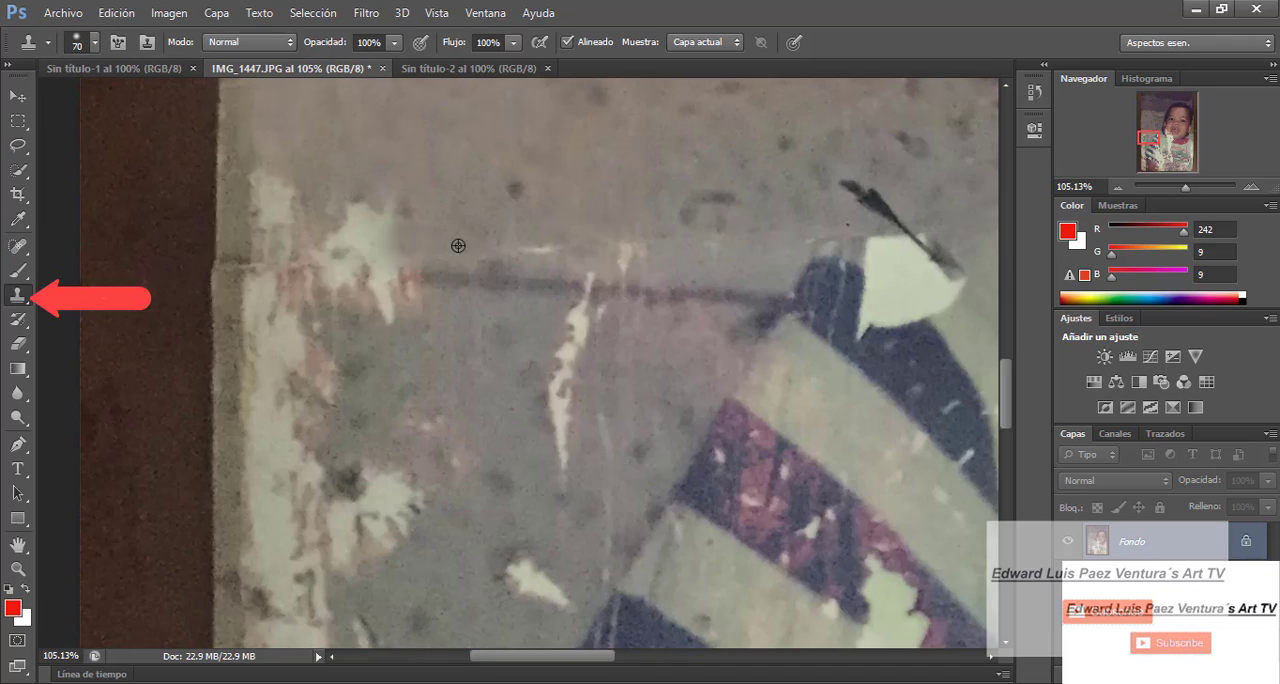
pyautogui.click(628, 258)
pyautogui.click(540, 251)
# - Clone wall texture over the pale splash and the upper part of the vertical white scratch near the lower joint
pyautogui.scroll(-1, 312, 270)
pyautogui.scroll(3, 377, 440)
pyautogui.moveTo(377, 440); pyautogui.dragTo(378, 465)
pyautogui.keyDown('alt'); pyautogui.click(506, 505); pyautogui.keyUp('alt')
pyautogui.click(540, 517)
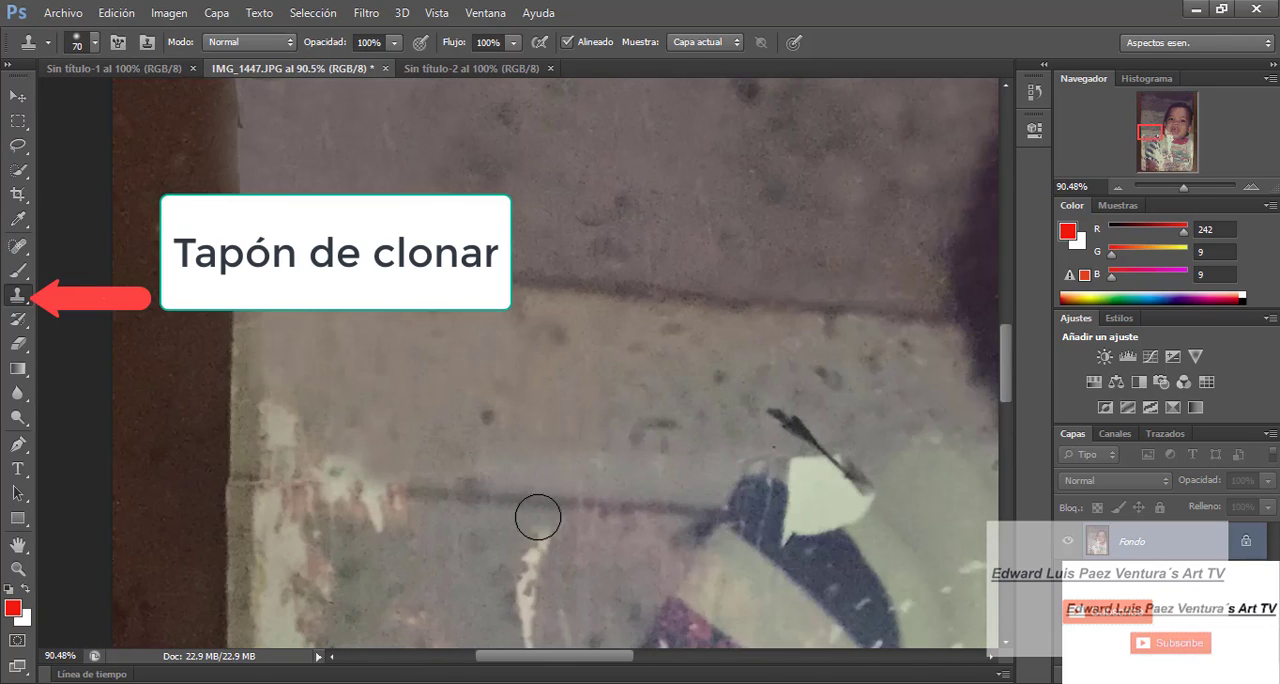
pyautogui.keyDown('alt'); pyautogui.click(640, 549); pyautogui.keyUp('alt')
pyautogui.click(537, 546)
pyautogui.keyDown('alt'); pyautogui.click(464, 598); pyautogui.keyUp('alt')
pyautogui.click(525, 585)
pyautogui.click(418, 618)
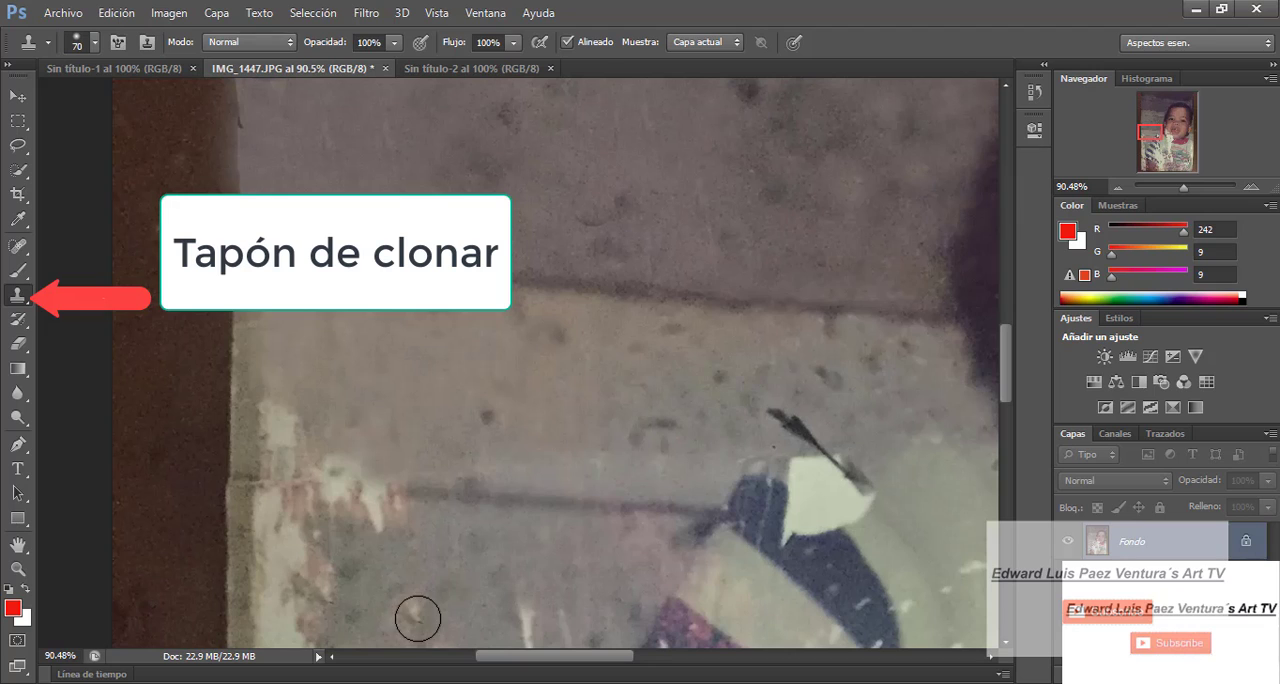
# - Clone wall texture over the top of the pale peeling strip and extend the lower joint toward the brown frame
pyautogui.click(276, 417)
pyautogui.keyDown('alt'); pyautogui.click(296, 354); pyautogui.keyUp('alt')
pyautogui.click(281, 436)
pyautogui.keyDown('alt'); pyautogui.click(406, 382); pyautogui.keyUp('alt')
pyautogui.click(338, 460)
pyautogui.click(374, 491)
pyautogui.keyDown('alt'); pyautogui.click(442, 556); pyautogui.keyUp('alt')
pyautogui.click(416, 610)
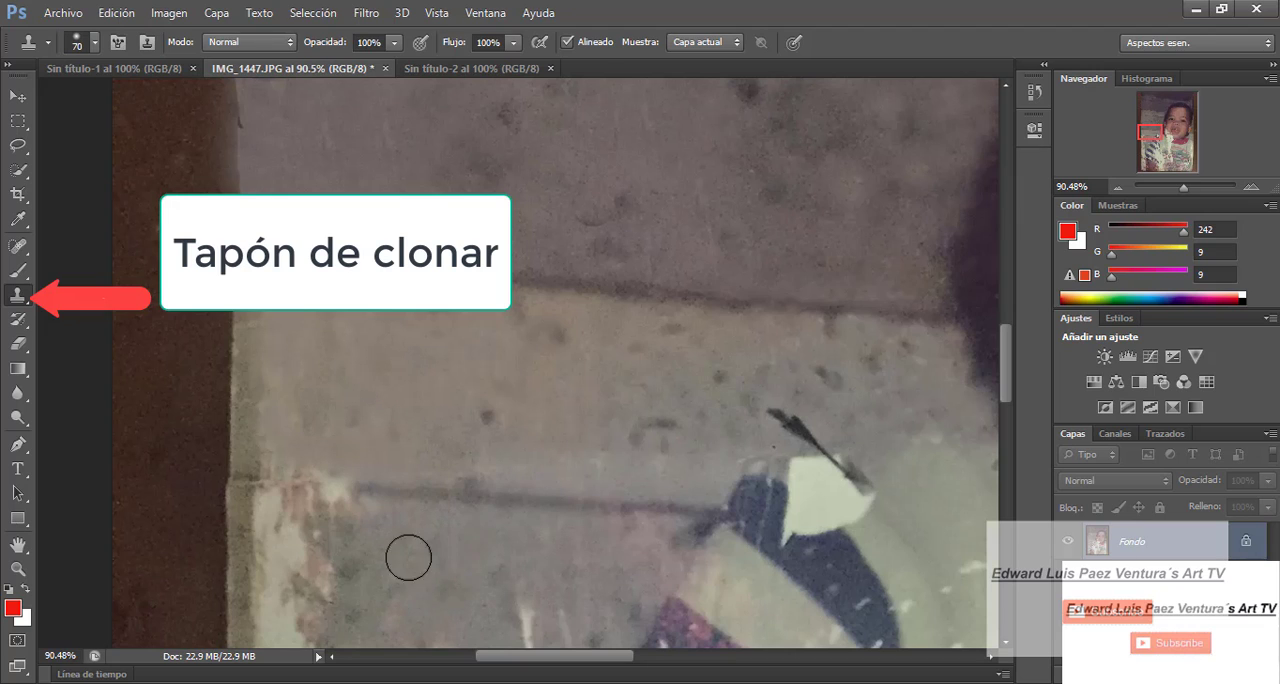
# - Enlarge the brush to 158 px and clone wall texture over the peeling strip just below the lower joint's frame end
pyautogui.press(']')
pyautogui.click(301, 530)
pyautogui.keyDown('alt'); pyautogui.click(452, 546); pyautogui.keyUp('alt')
pyautogui.click(279, 518)
pyautogui.keyDown('alt'); pyautogui.click(397, 560); pyautogui.keyUp('alt')
pyautogui.press(']')
pyautogui.click(284, 560)
pyautogui.click(281, 537)
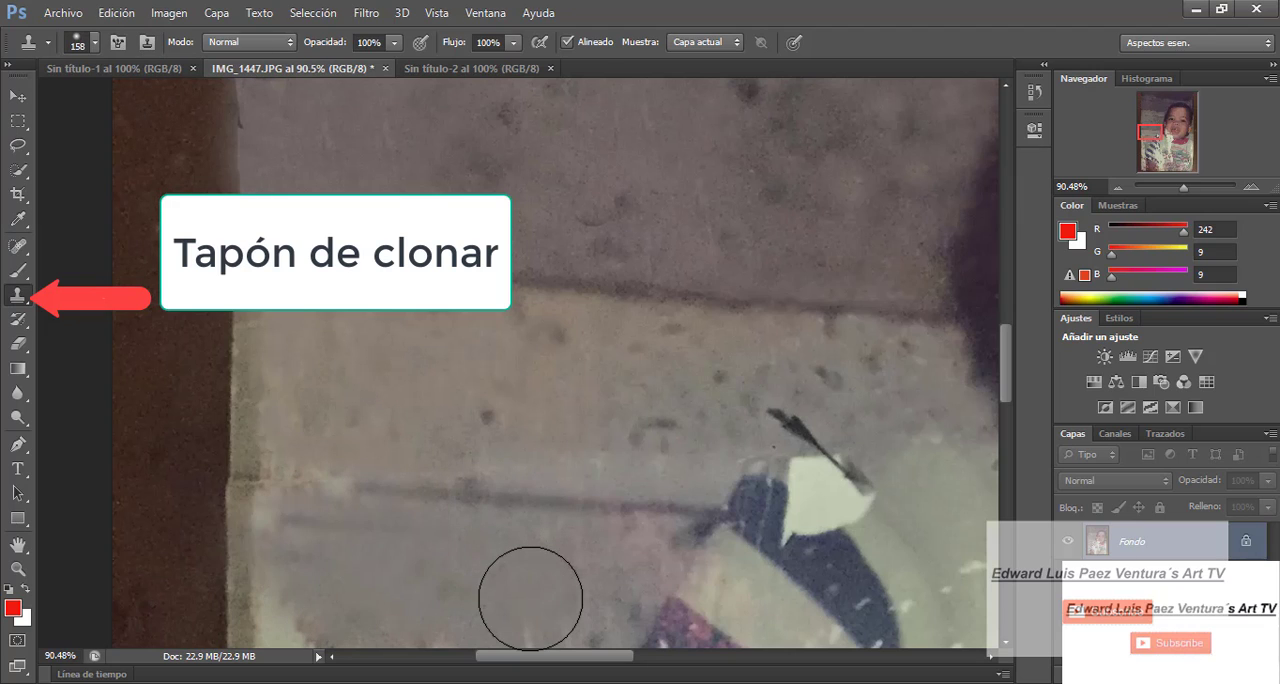
# - Set the brush size to 85 px and clone wall texture over the white chips and peeling strip between the frame and striped sleeve
pyautogui.scroll(-5, 530, 598)
pyautogui.press('[')
pyautogui.press('[')
pyautogui.press('[')
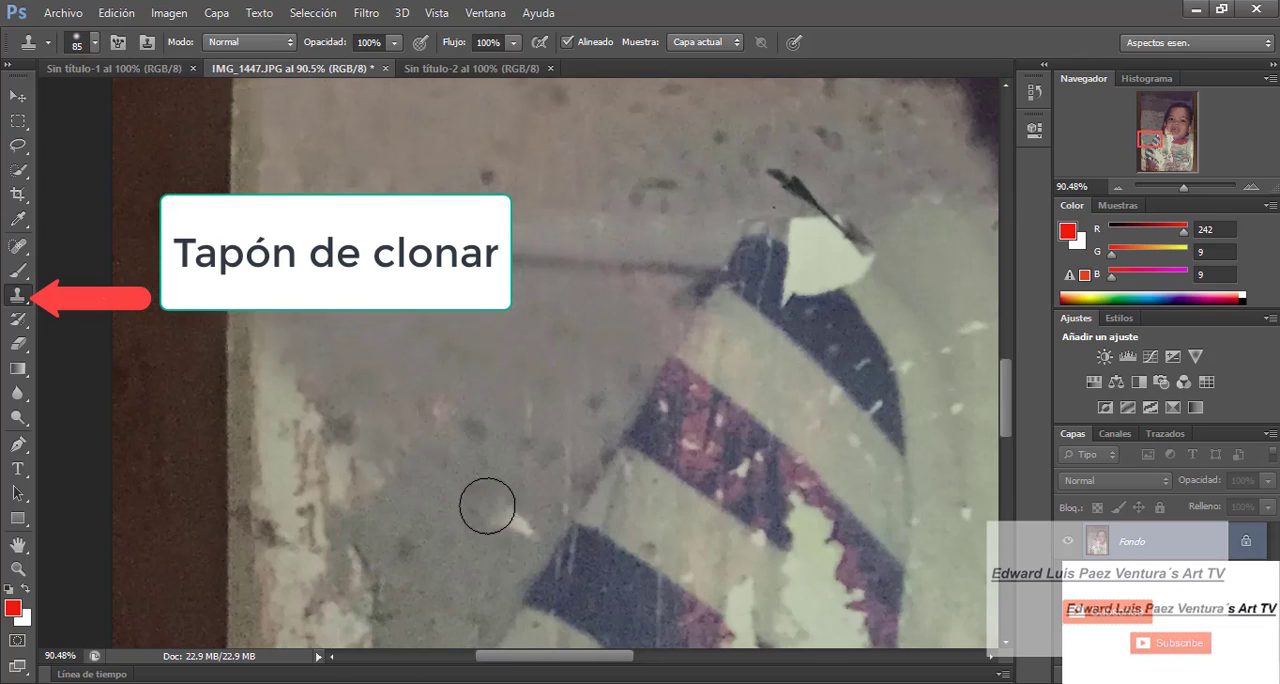
pyautogui.keyDown('alt'); pyautogui.click(404, 541); pyautogui.keyUp('alt')
pyautogui.moveTo(395, 463); pyautogui.dragTo(351, 477)
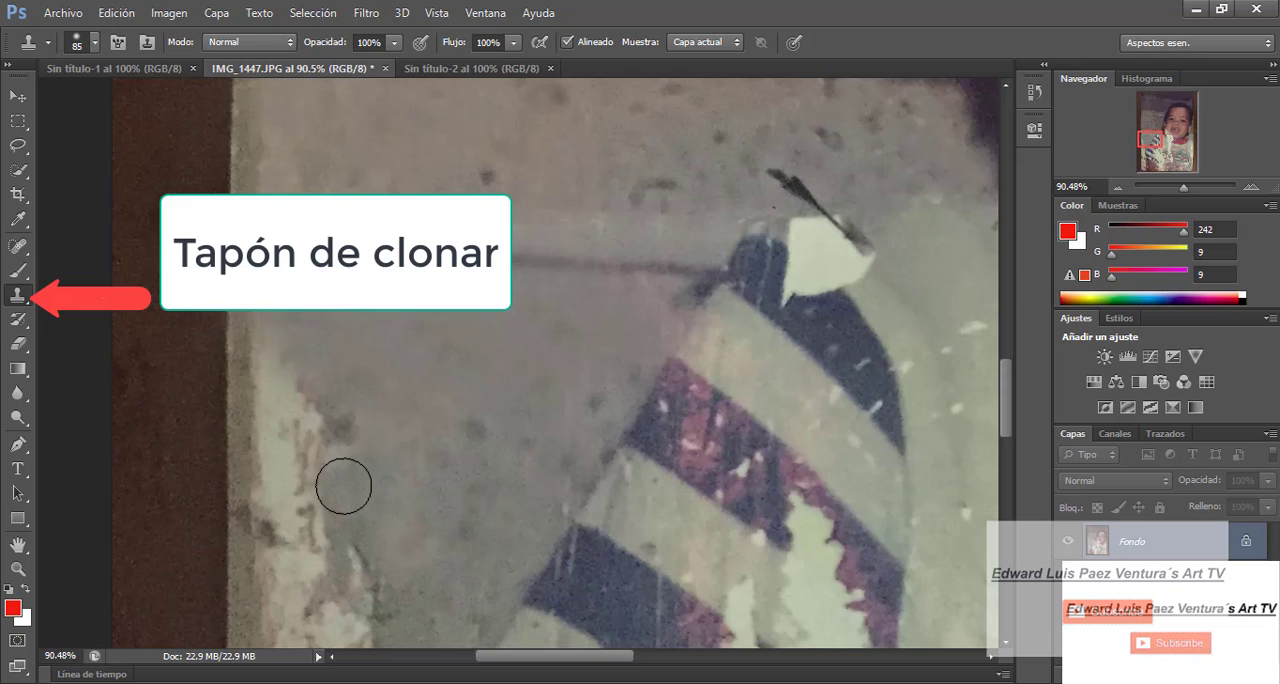
pyautogui.scroll(1, 545, 200)
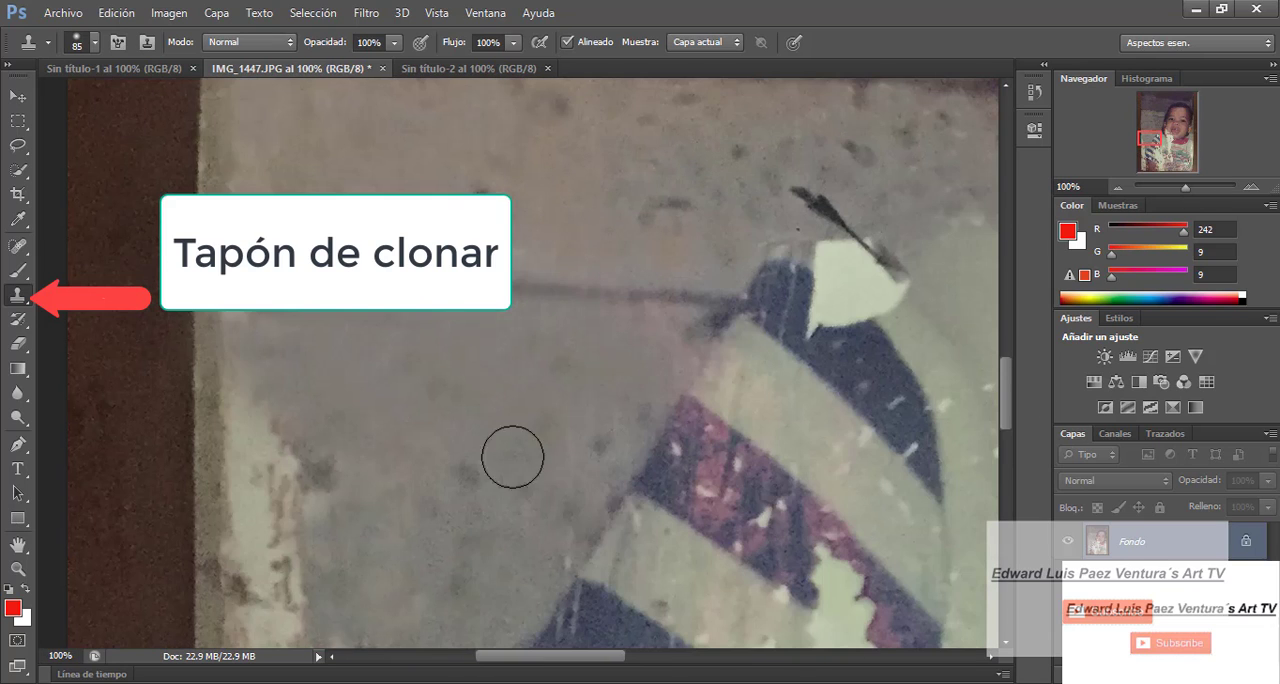
pyautogui.scroll(-3, 450, 395)
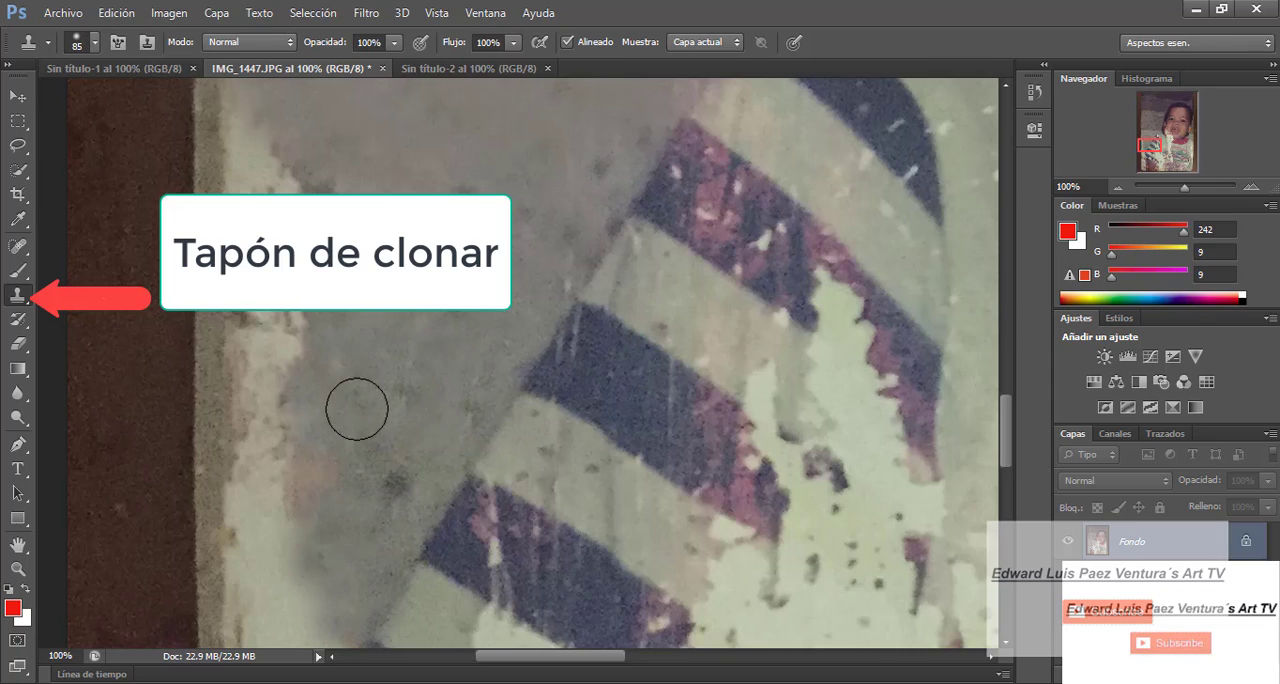
pyautogui.scroll(4, 325, 434)
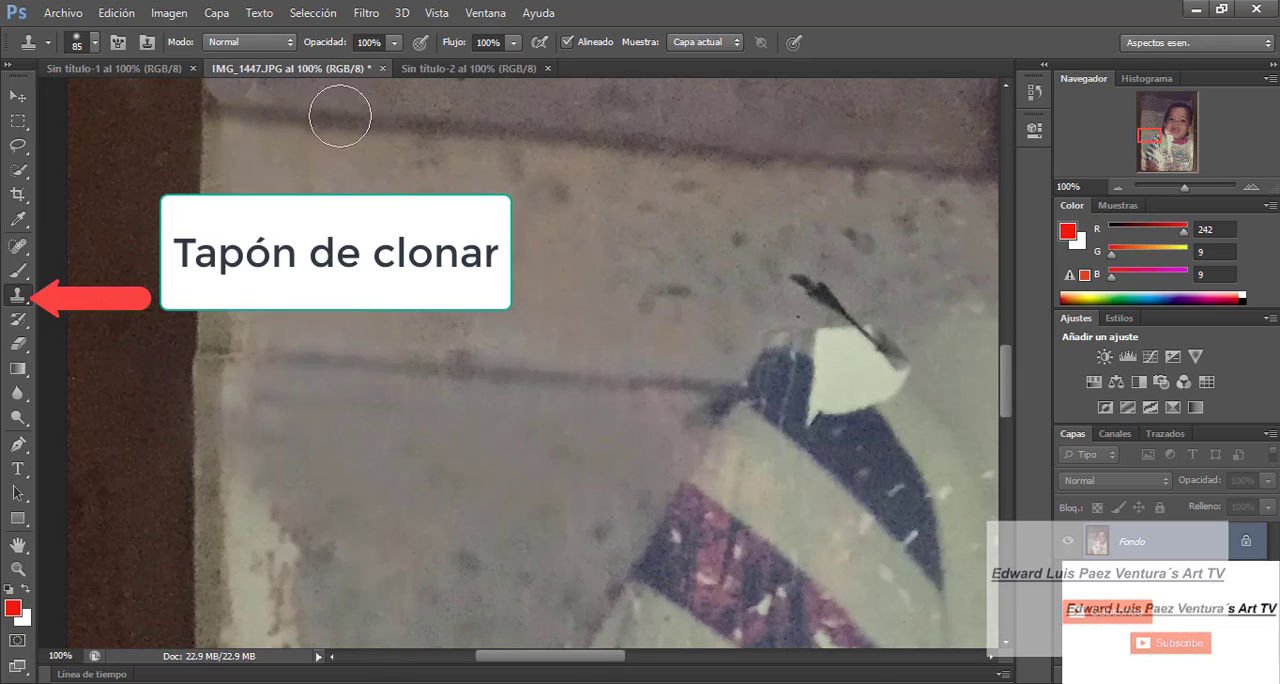
pyautogui.hscroll(1, 371, 580)
pyautogui.click(815, 263)
pyautogui.click(806, 266)
pyautogui.click(808, 266)
pyautogui.click(321, 373)
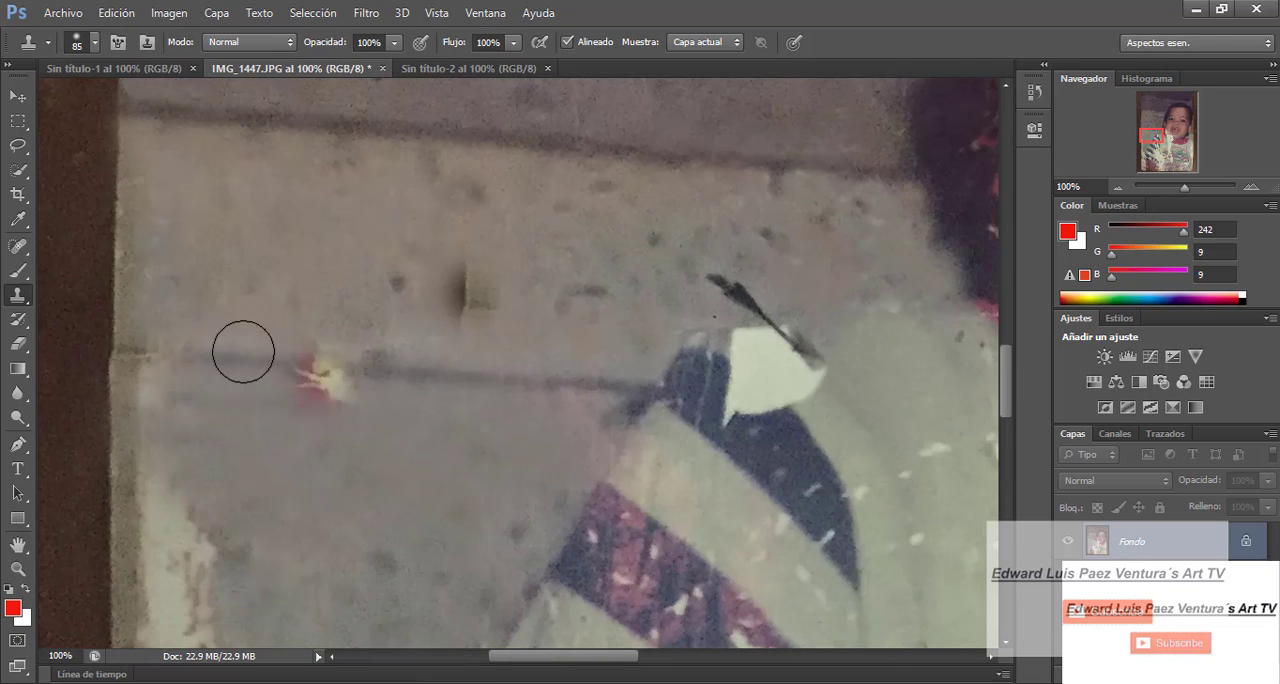
pyautogui.hotkey('ctrl', 'z')
# - Clone wall texture over the dark smudge and the upper end of the black scratch above the striped sleeve
pyautogui.click(464, 299)
pyautogui.click(720, 279)
pyautogui.click(739, 294)
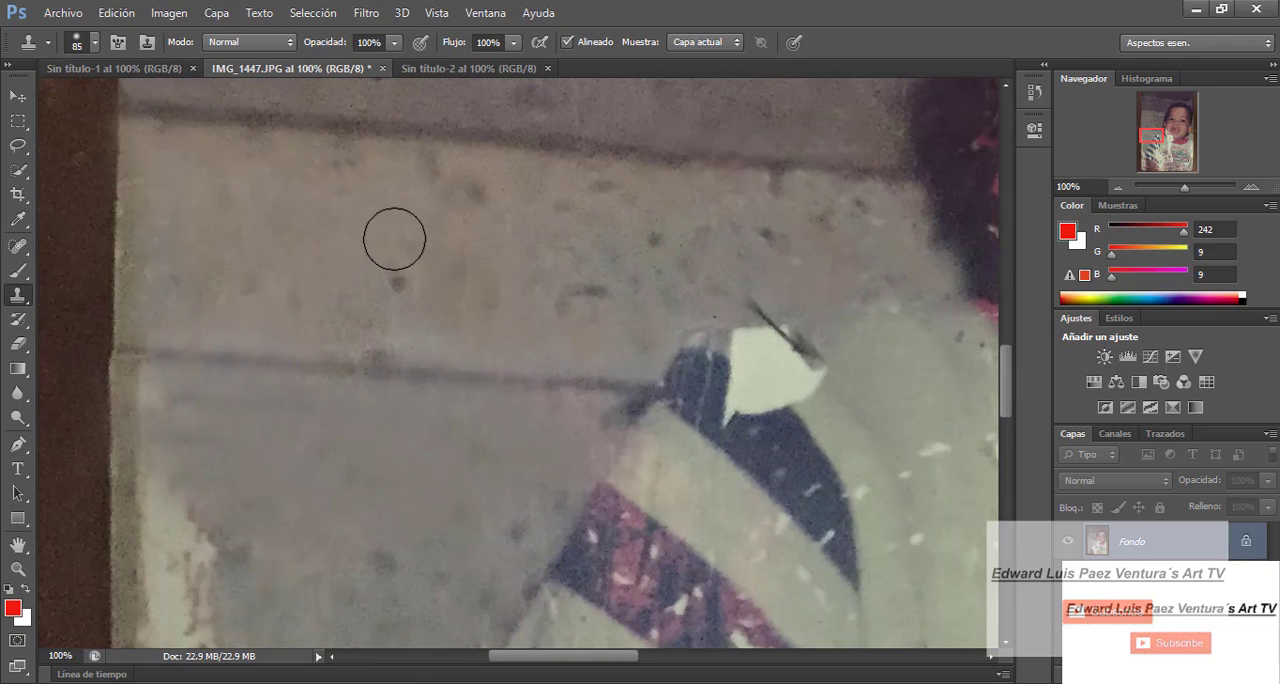
# - Reduce the brush size to 39 px and clone navy and pale sleeve fabric over the lower part of the white patch
pyautogui.click(94, 43)
pyautogui.moveTo(66, 92); pyautogui.dragTo(46, 92)
pyautogui.click(804, 393)
pyautogui.keyDown('alt'); pyautogui.click(822, 423); pyautogui.keyUp('alt')
pyautogui.click(803, 394)
pyautogui.click(804, 398)
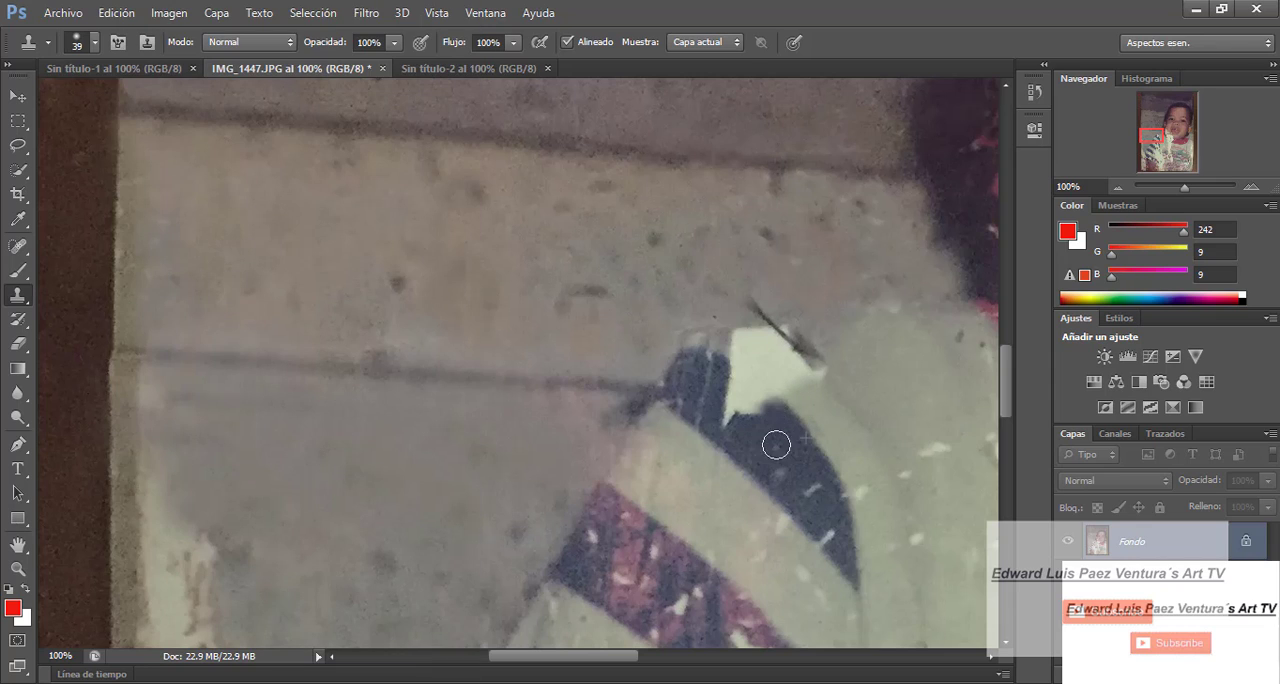
pyautogui.click(779, 424)
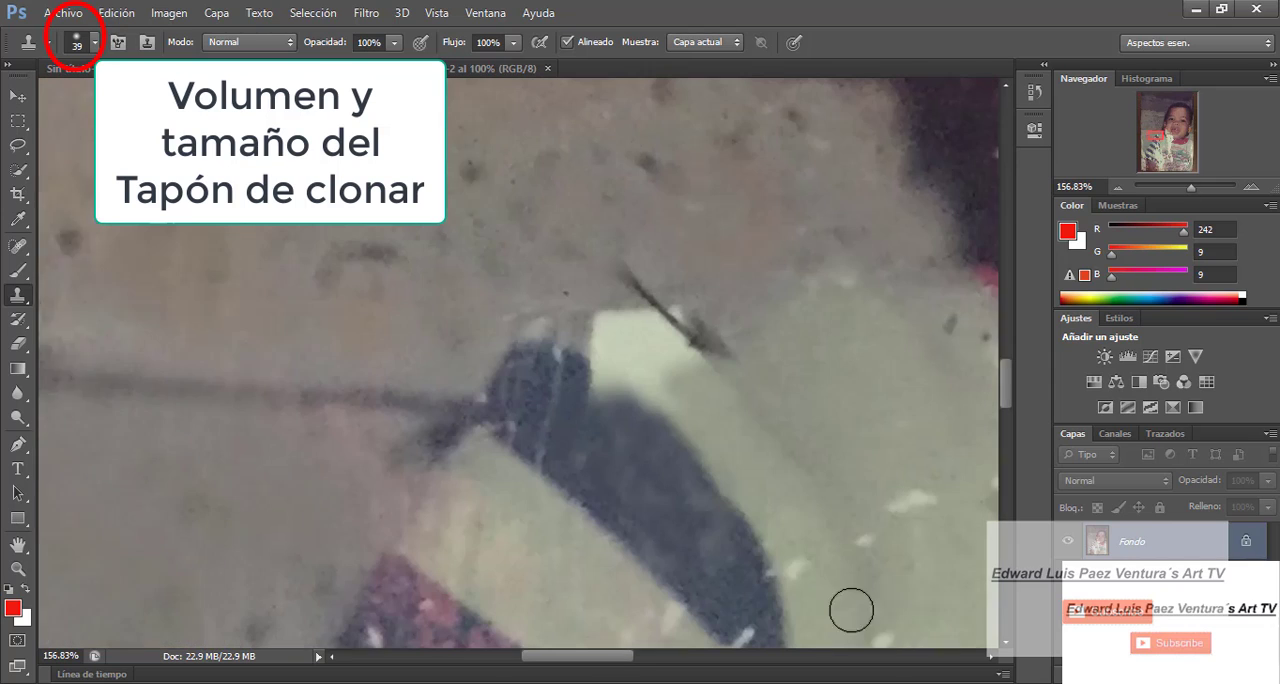
# - Clone wall and pale sleeve fabric over the remaining black scratch and white patch at the top of the striped sleeve
pyautogui.moveTo(615, 657); pyautogui.dragTo(623, 668)
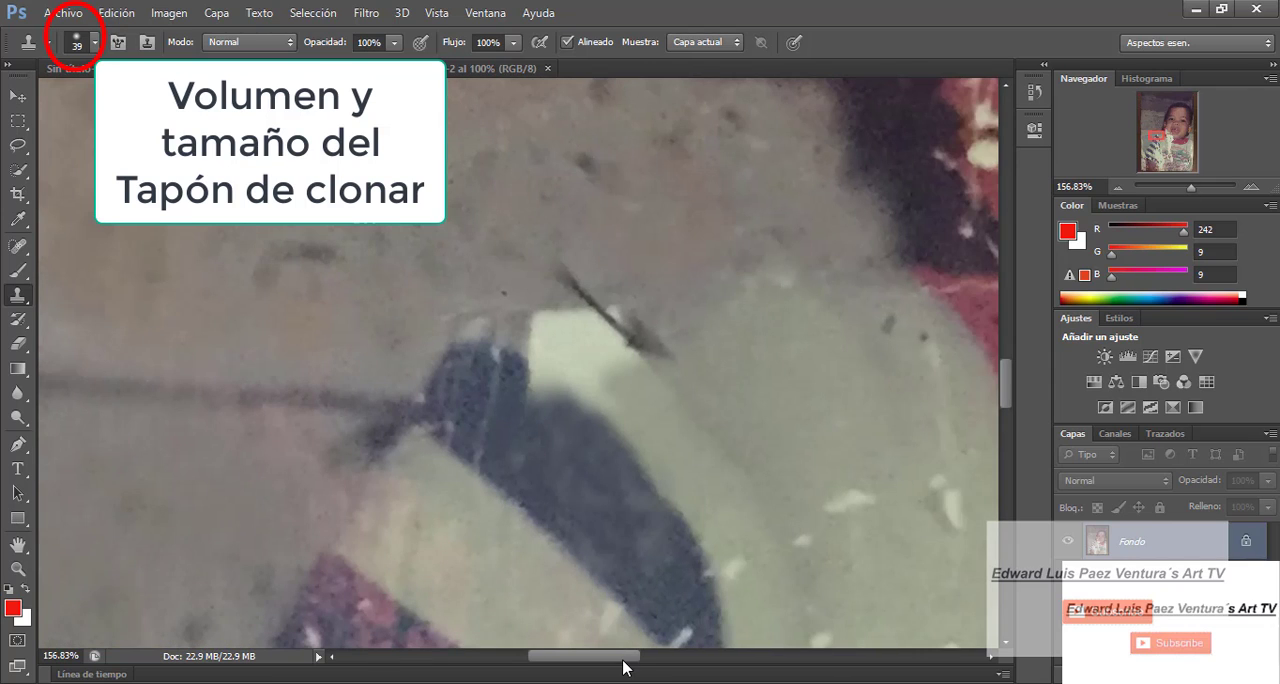
pyautogui.click(648, 336)
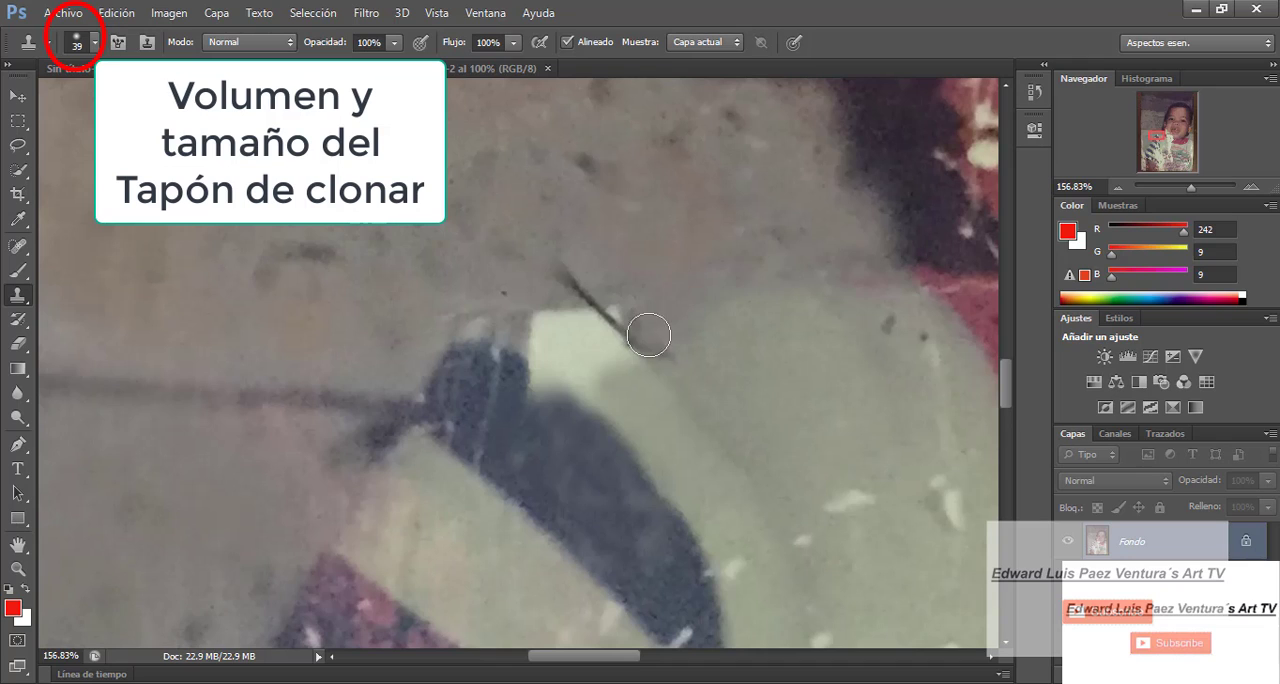
pyautogui.moveTo(611, 363)
pyautogui.mouseDown()
pyautogui.moveTo(589, 374)
pyautogui.moveTo(585, 351)
pyautogui.moveTo(658, 417)
pyautogui.moveTo(629, 396)
pyautogui.moveTo(524, 374)
pyautogui.moveTo(550, 378)
pyautogui.mouseUp()
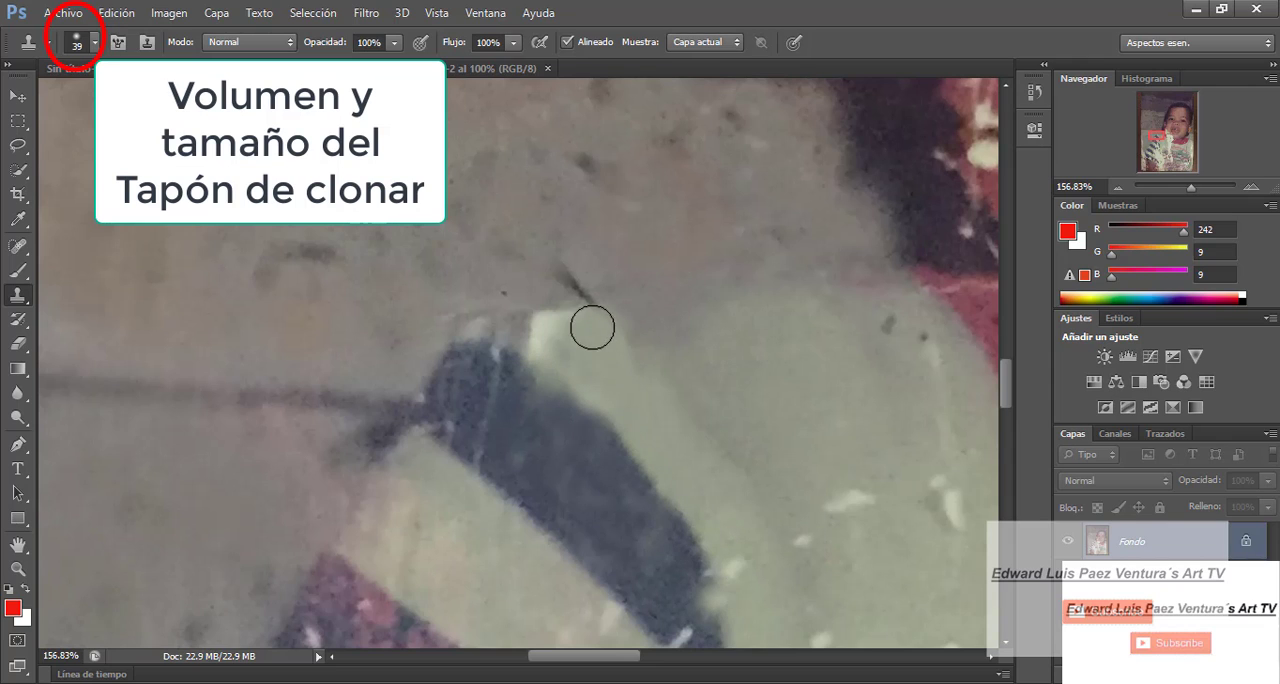
pyautogui.moveTo(591, 323)
pyautogui.mouseDown()
pyautogui.moveTo(551, 335)
pyautogui.moveTo(581, 284)
pyautogui.moveTo(658, 229)
pyautogui.moveTo(668, 267)
pyautogui.moveTo(576, 305)
pyautogui.moveTo(537, 343)
pyautogui.mouseUp()
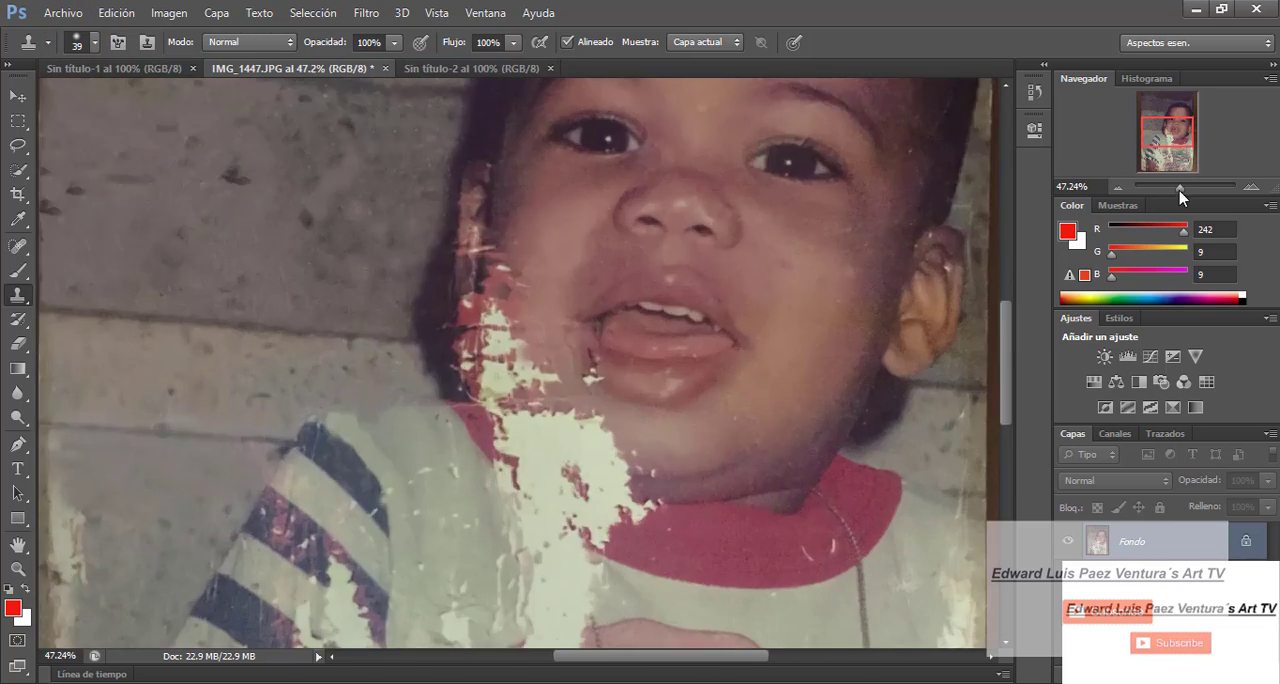
pyautogui.moveTo(250, 472); pyautogui.dragTo(408, 478)
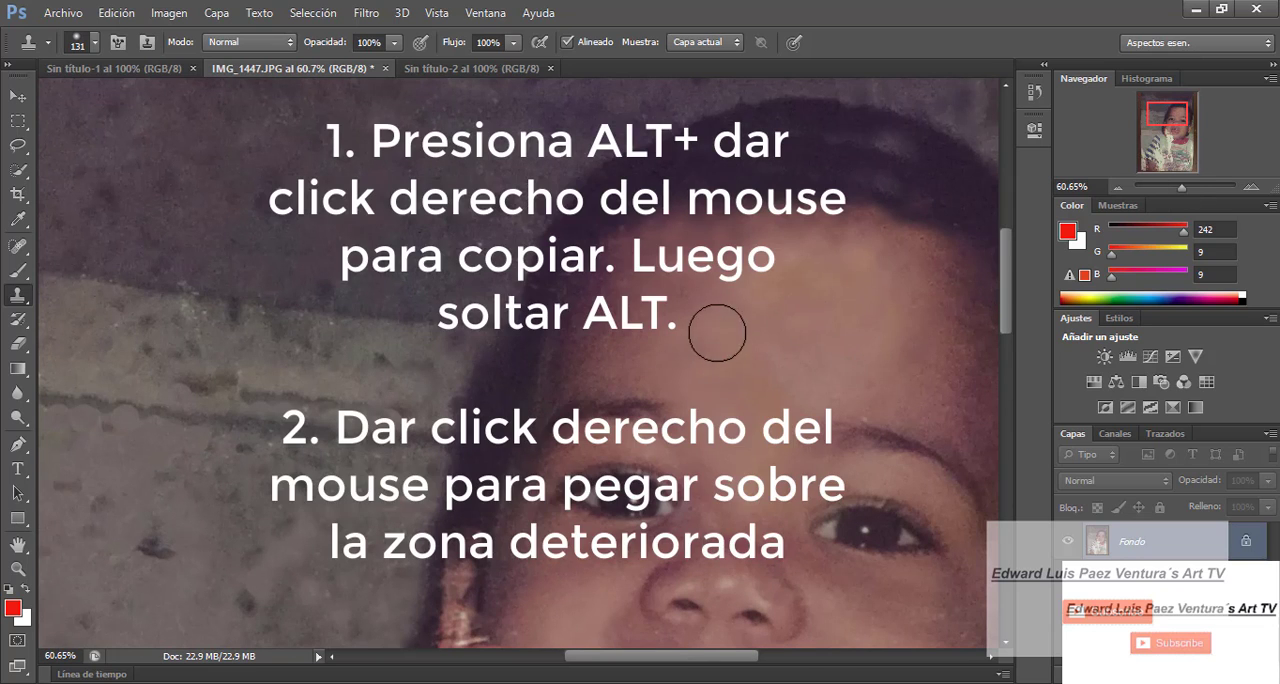
# - Clone cheek skin over the white torn area beside the child's mouth
pyautogui.moveTo(1181, 187); pyautogui.dragTo(1174, 188)
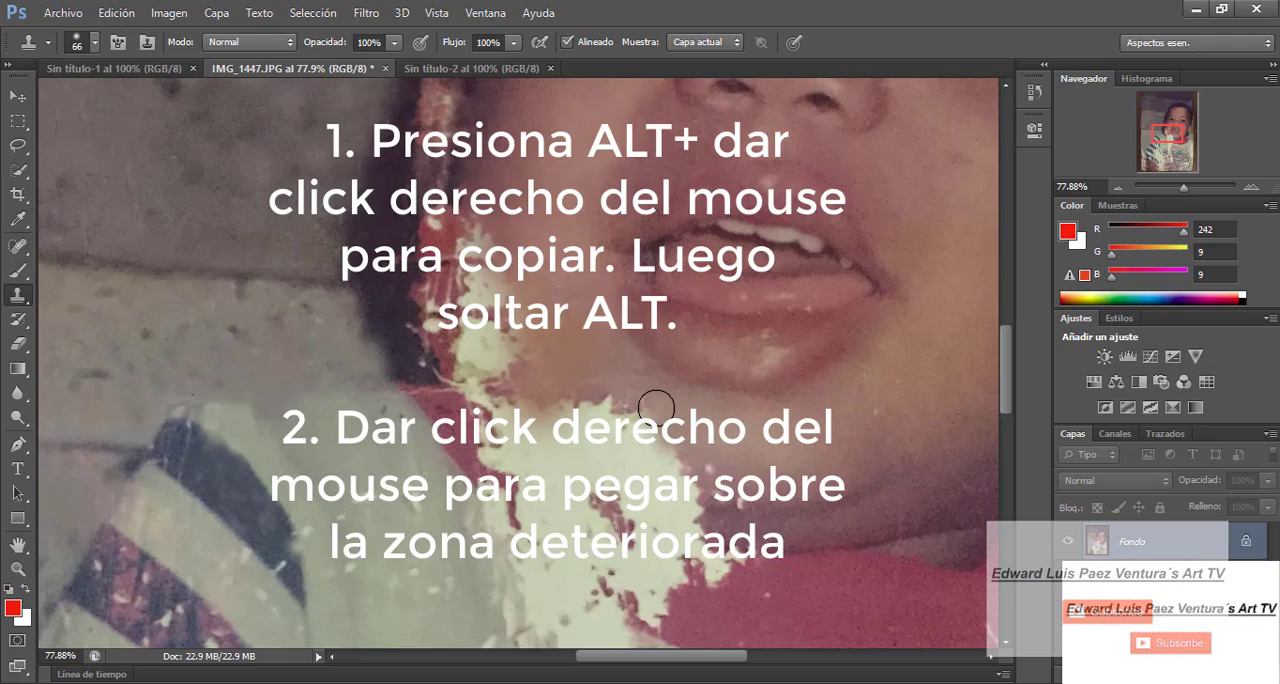
pyautogui.moveTo(484, 252); pyautogui.dragTo(498, 385)
pyautogui.click(478, 230)
pyautogui.moveTo(472, 248); pyautogui.dragTo(476, 287)
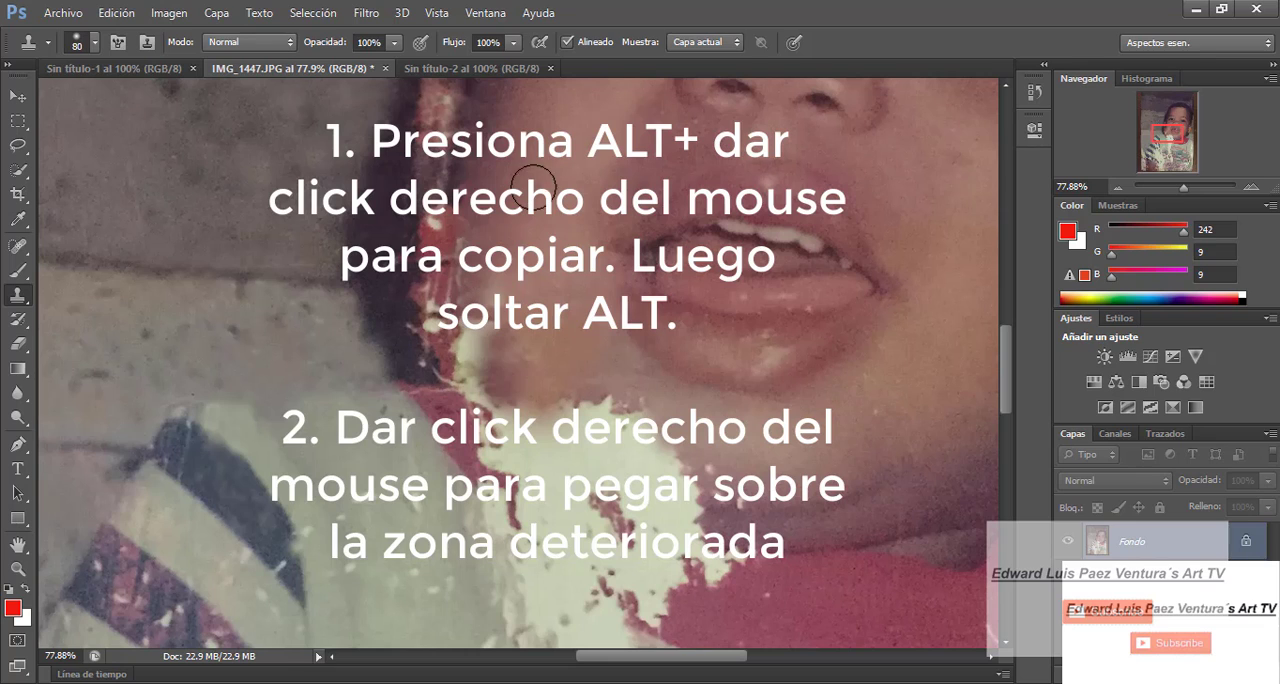
# - Reduce the brush size to 55 px and clone skin along the torn edge of the chin
pyautogui.click(116, 12)
pyautogui.click(167, 17)
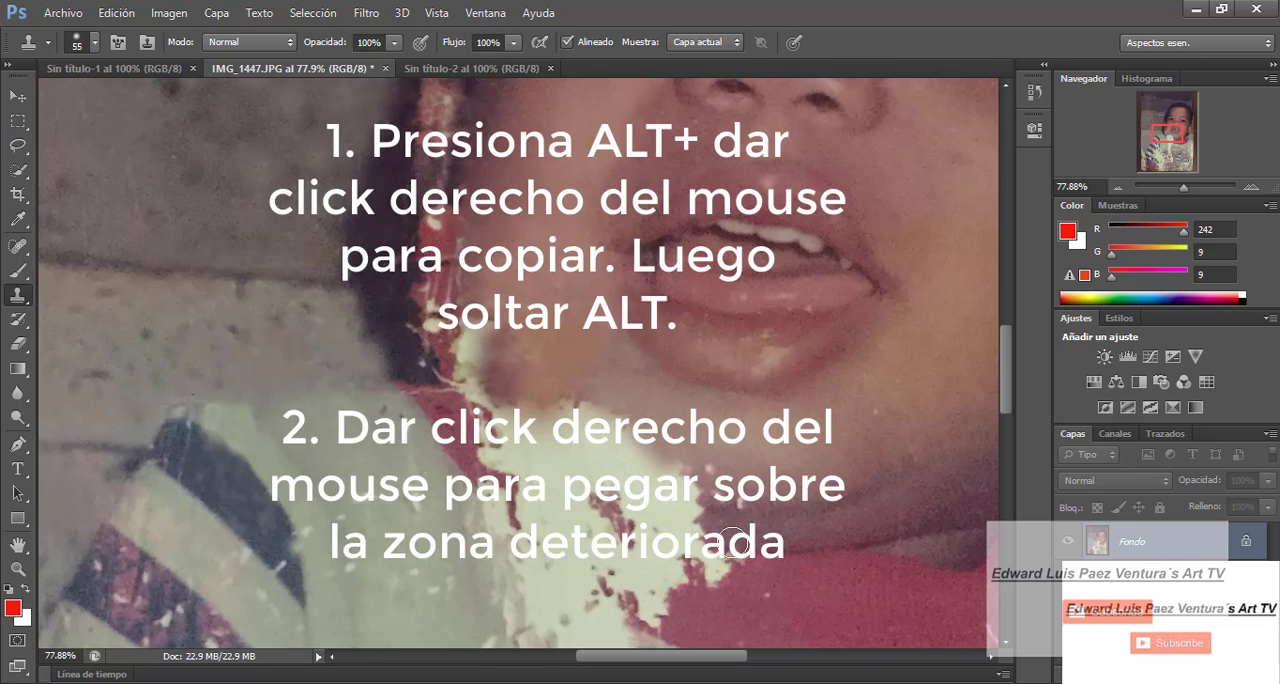
pyautogui.click(701, 529)
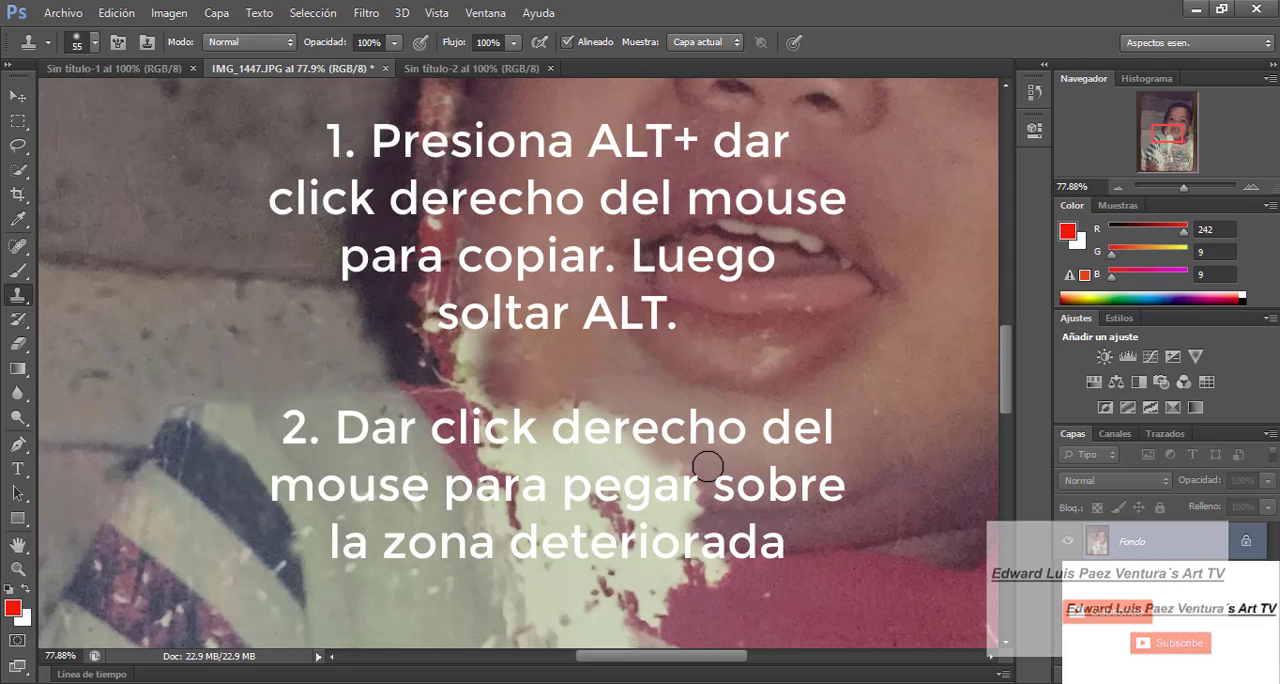
# - Switch to a hard round brush and clone red fabric over the torn end of the collar below the chin
pyautogui.click(94, 43)
pyautogui.moveTo(60, 106); pyautogui.dragTo(72, 106)
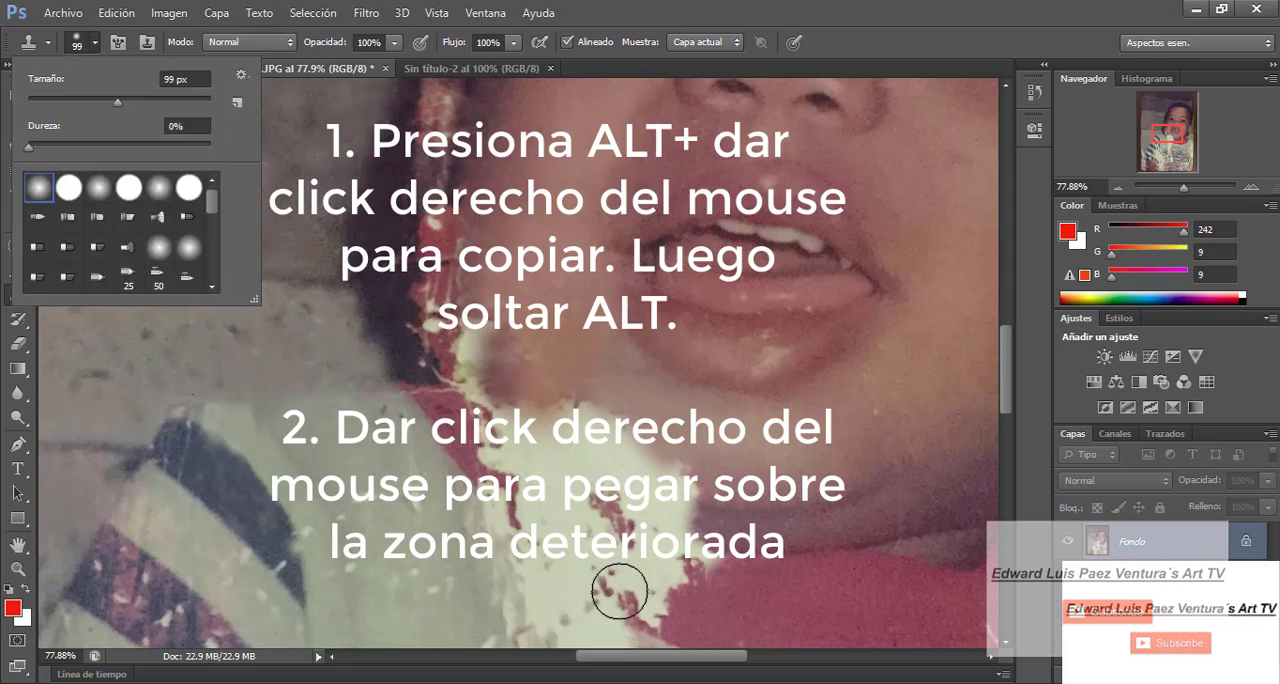
pyautogui.click(94, 45)
pyautogui.moveTo(620, 591)
pyautogui.mouseDown()
pyautogui.moveTo(682, 576)
pyautogui.moveTo(666, 599)
pyautogui.moveTo(734, 604)
pyautogui.mouseUp()
pyautogui.click(69, 188)
pyautogui.scroll(-5, 734, 604)
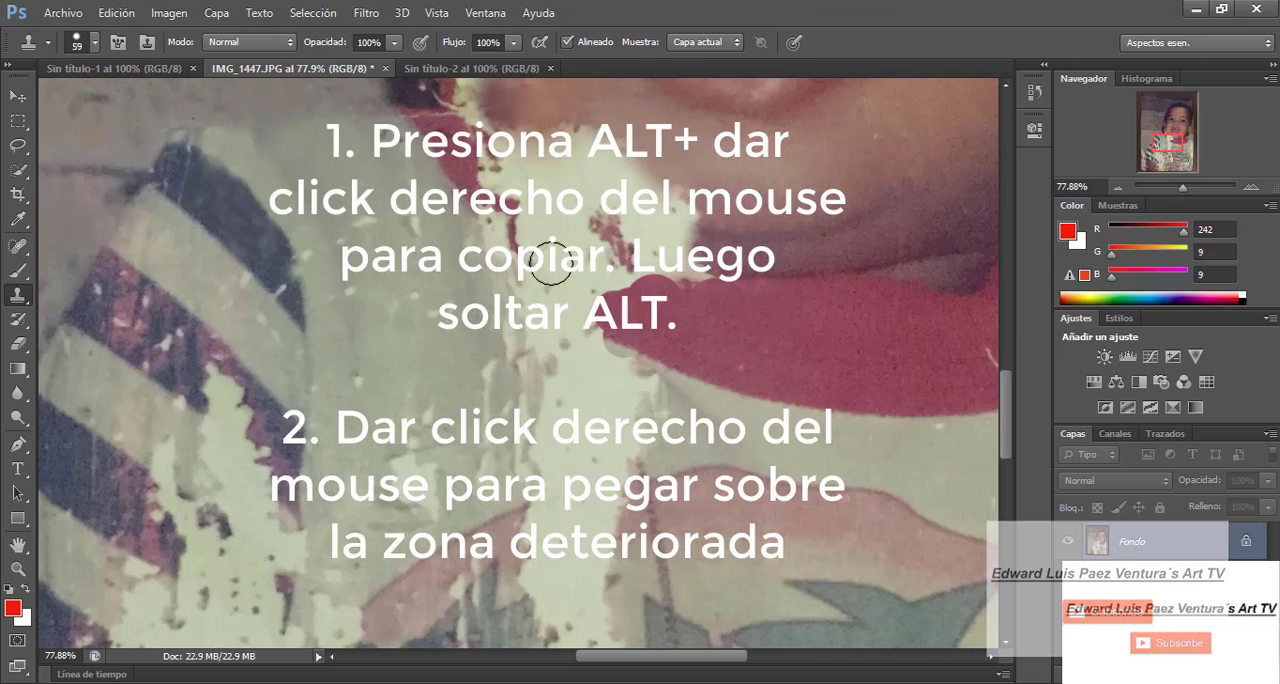
# - Clone pale shirt fabric with the hard round brush over the white tear just below the red collar
pyautogui.click(94, 43)
pyautogui.moveTo(60, 106); pyautogui.dragTo(72, 106)
pyautogui.scroll(3, 590, 400)
pyautogui.moveTo(596, 415); pyautogui.dragTo(698, 497)
pyautogui.keyDown('alt'); pyautogui.click(963, 543); pyautogui.keyUp('alt')
# - Switch to a soft round 80 px brush and clone fabric over the white flecks on the pale sleeve and the collar's torn tip
pyautogui.click(80, 46)
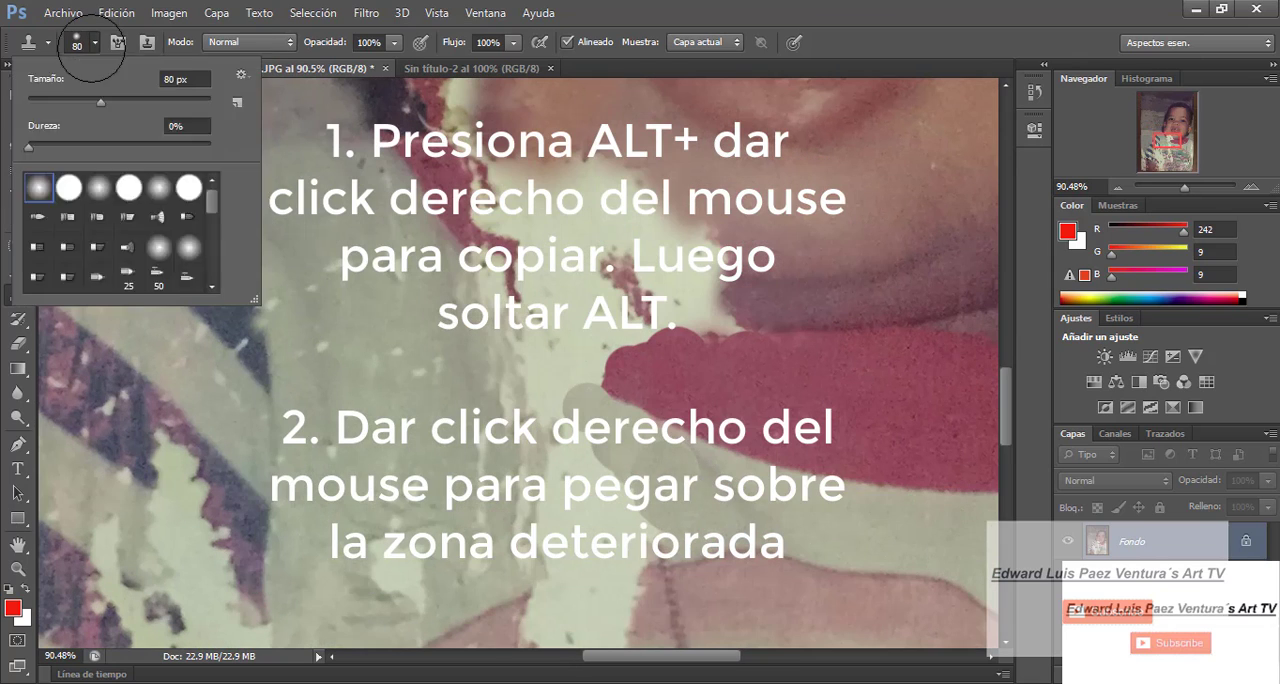
pyautogui.click(40, 188)
pyautogui.click(644, 452)
pyautogui.click(438, 362)
pyautogui.click(366, 424)
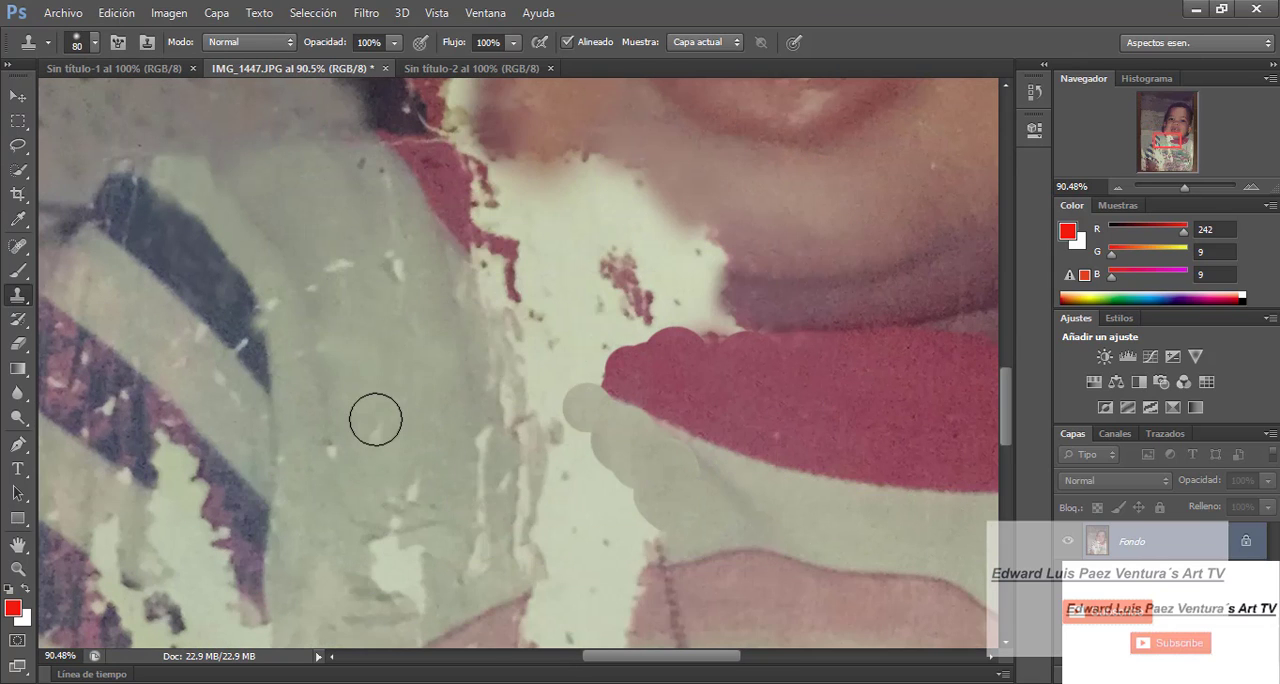
pyautogui.click(416, 489)
pyautogui.click(617, 340)
pyautogui.click(347, 248)
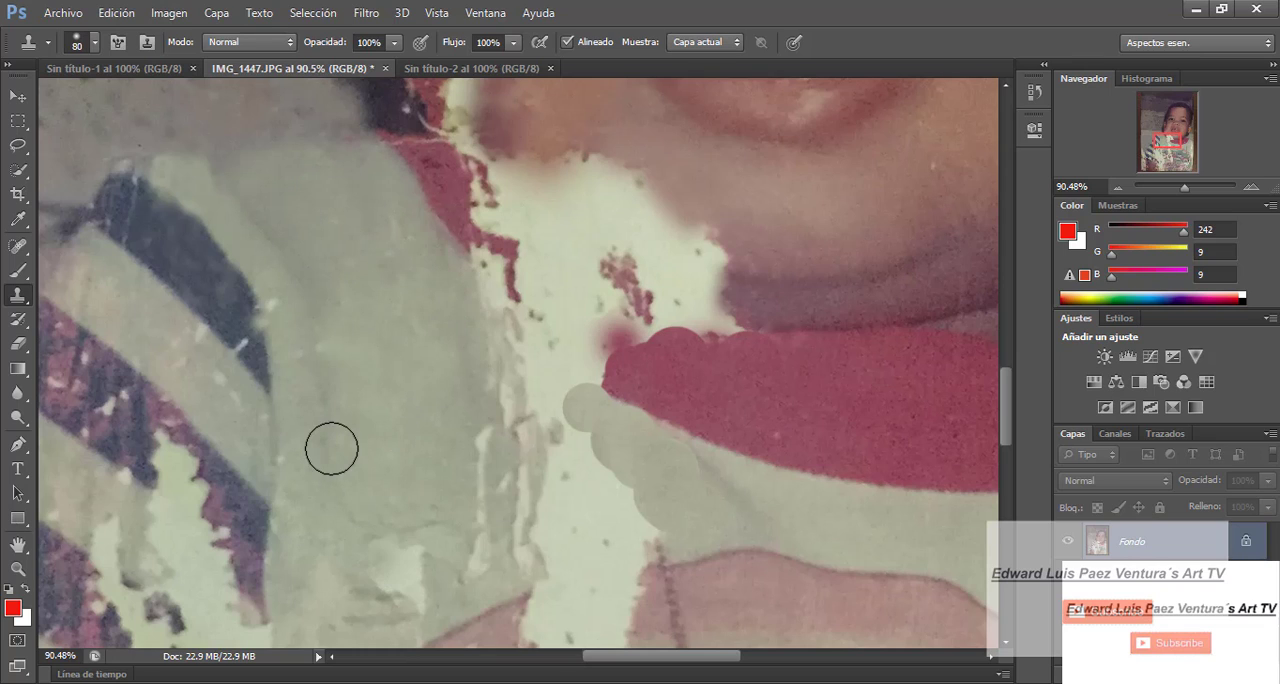
pyautogui.moveTo(1184, 189); pyautogui.dragTo(1188, 189)
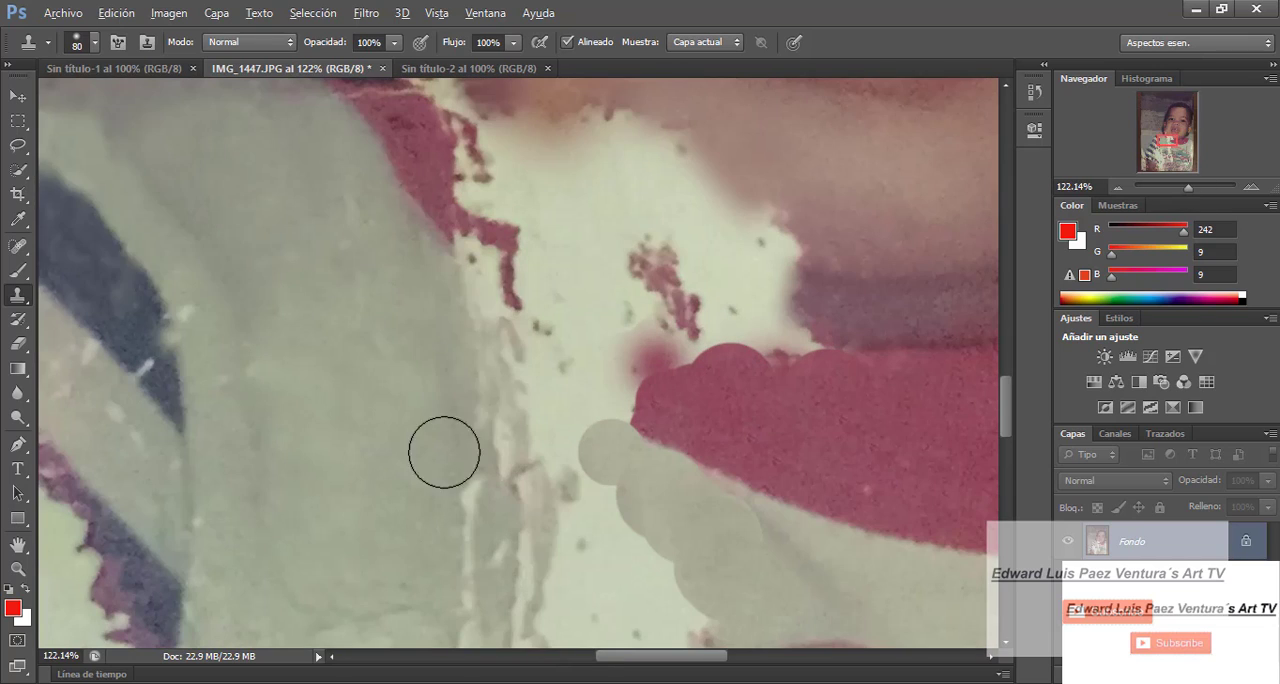
pyautogui.rightClick(365, 535)
pyautogui.moveTo(455, 327); pyautogui.dragTo(447, 327)
pyautogui.click(18, 271)
pyautogui.click(446, 294)
pyautogui.moveTo(454, 271); pyautogui.dragTo(475, 294)
pyautogui.click(117, 13)
pyautogui.click(18, 295)
# - Enlarge the soft brush to 100 px and clone pale shirt fabric over the white tear between the sleeve and the red collar
pyautogui.click(483, 302)
pyautogui.click(95, 43)
pyautogui.moveTo(44, 91); pyautogui.dragTo(57, 91)
pyautogui.click(553, 407)
pyautogui.keyDown('alt'); pyautogui.click(675, 510); pyautogui.keyUp('alt')
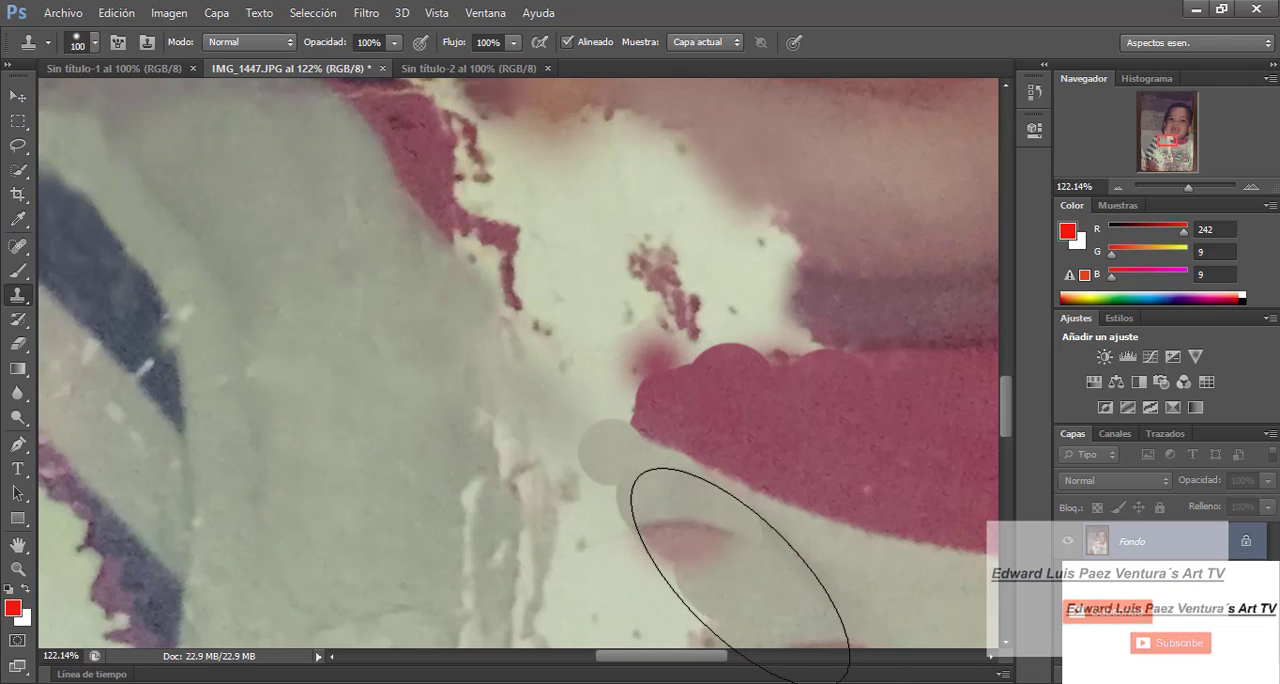
# - Set the brush to 89 px and clone pale fabric over the remaining streaks of the tear below the collar's torn end
pyautogui.click(95, 43)
pyautogui.moveTo(528, 405); pyautogui.dragTo(418, 324)
pyautogui.click(95, 43)
pyautogui.moveTo(80, 91); pyautogui.dragTo(55, 91)
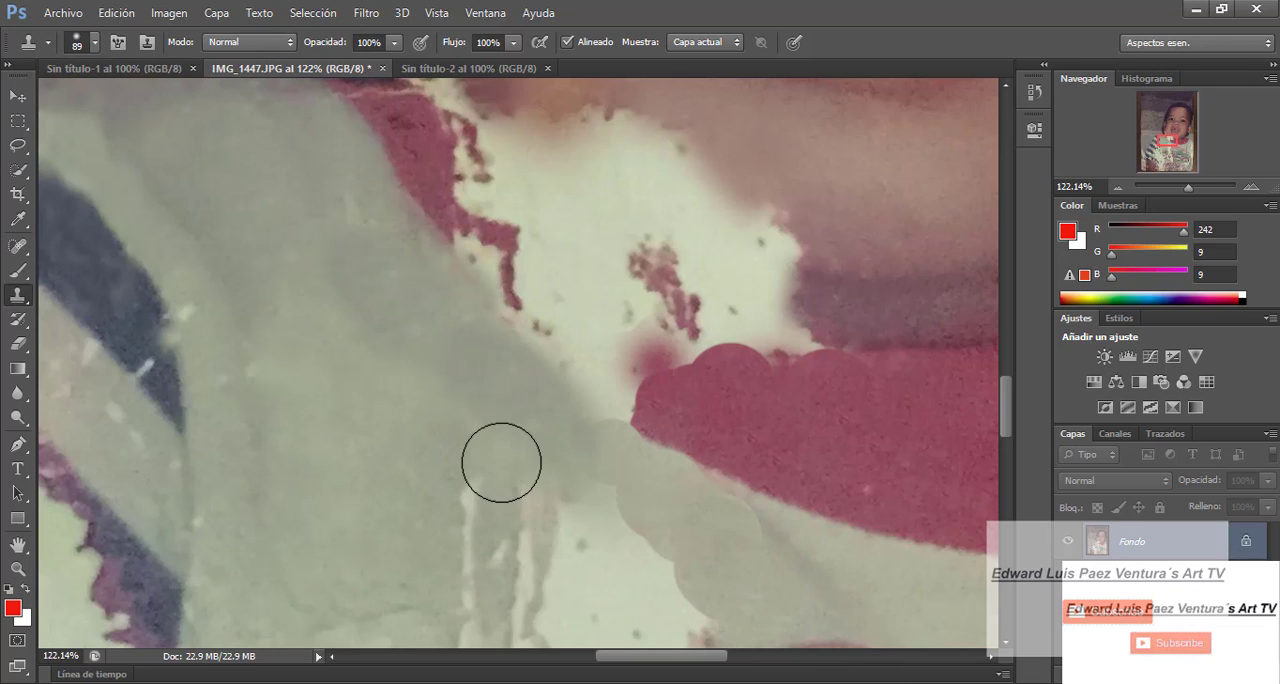
pyautogui.moveTo(500, 457); pyautogui.dragTo(484, 500)
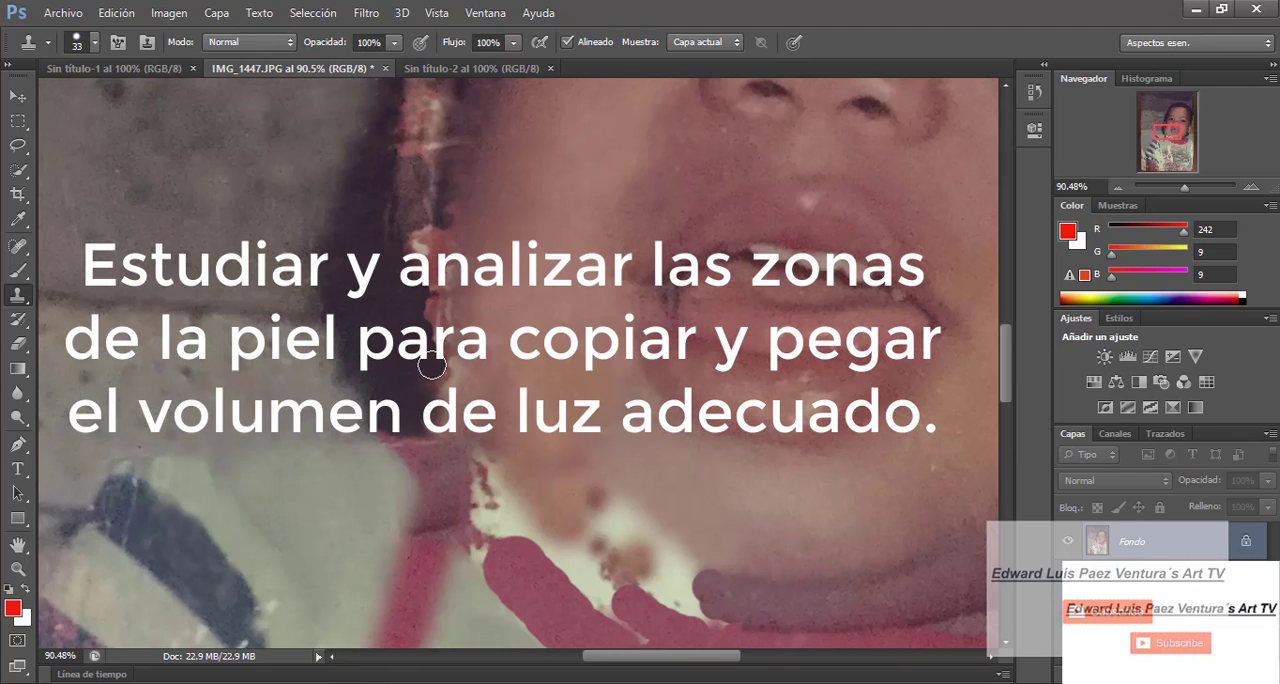
# - Reduce the soft brush to 31 px and clone dark hair over the torn red strip beside the cheek
pyautogui.scroll(5, 448, 410)
pyautogui.click(93, 43)
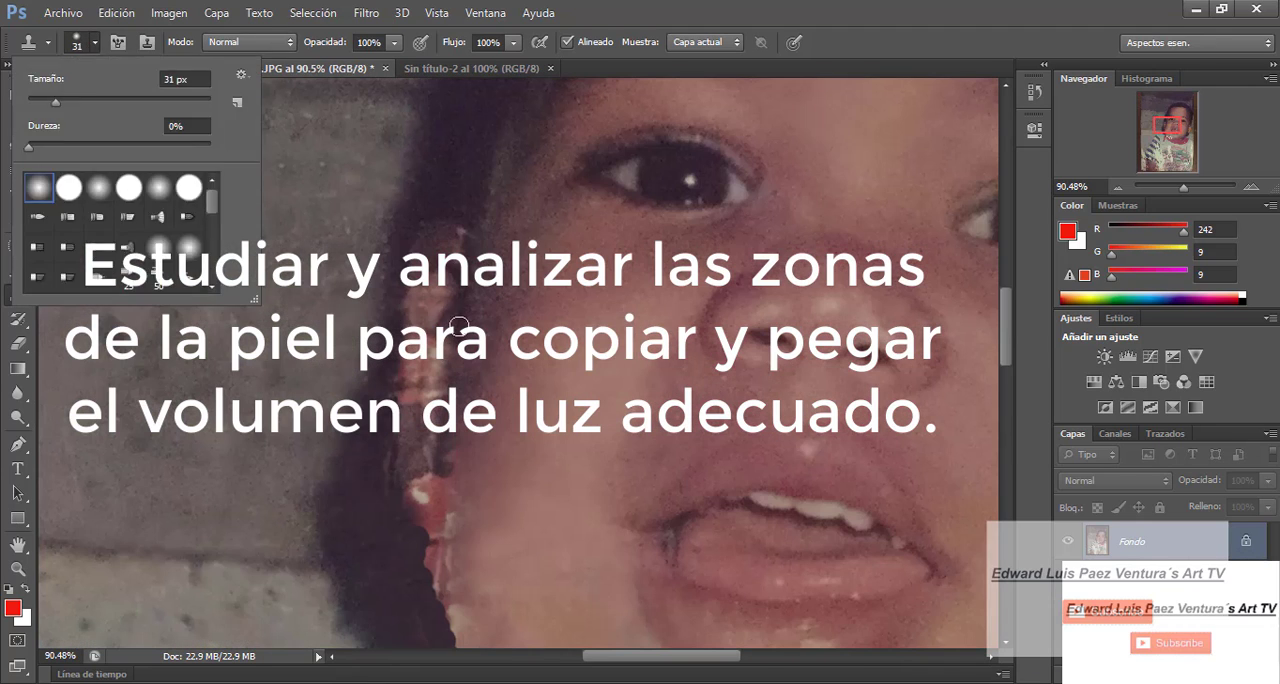
pyautogui.click(456, 341)
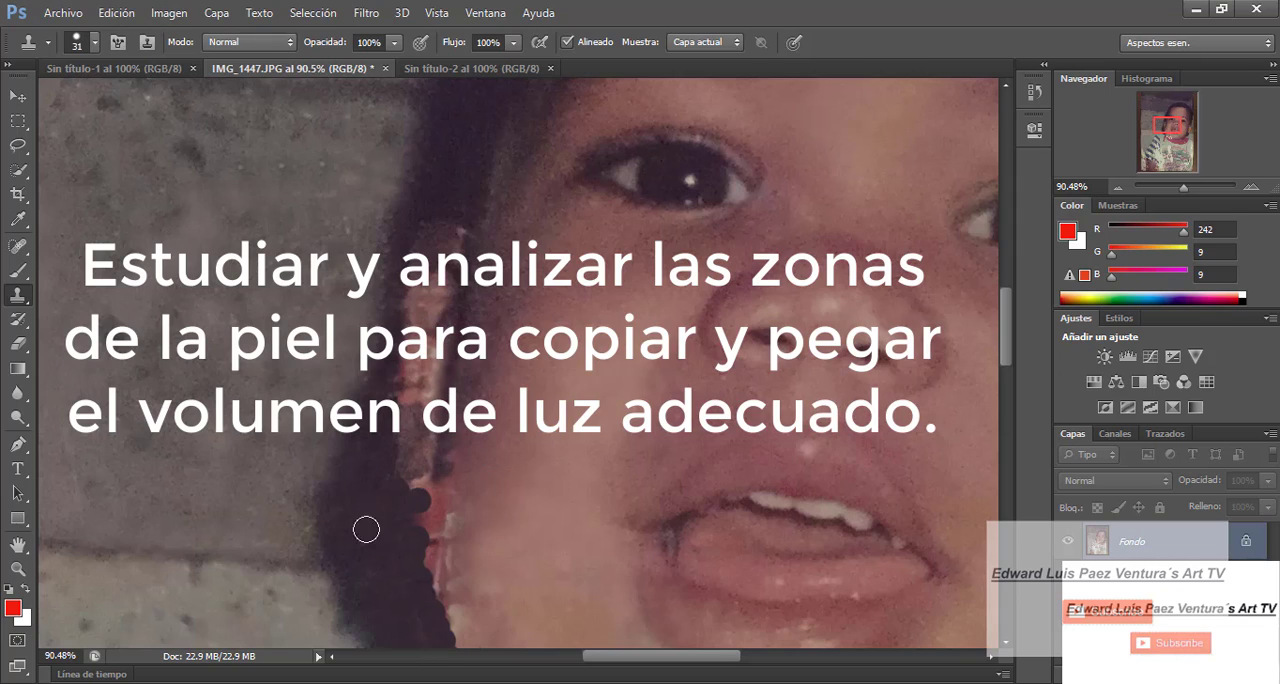
# - Set the soft brush to 112 px and clone pale shirt fabric over the stray red strip between the sleeve and collar
pyautogui.press(']')
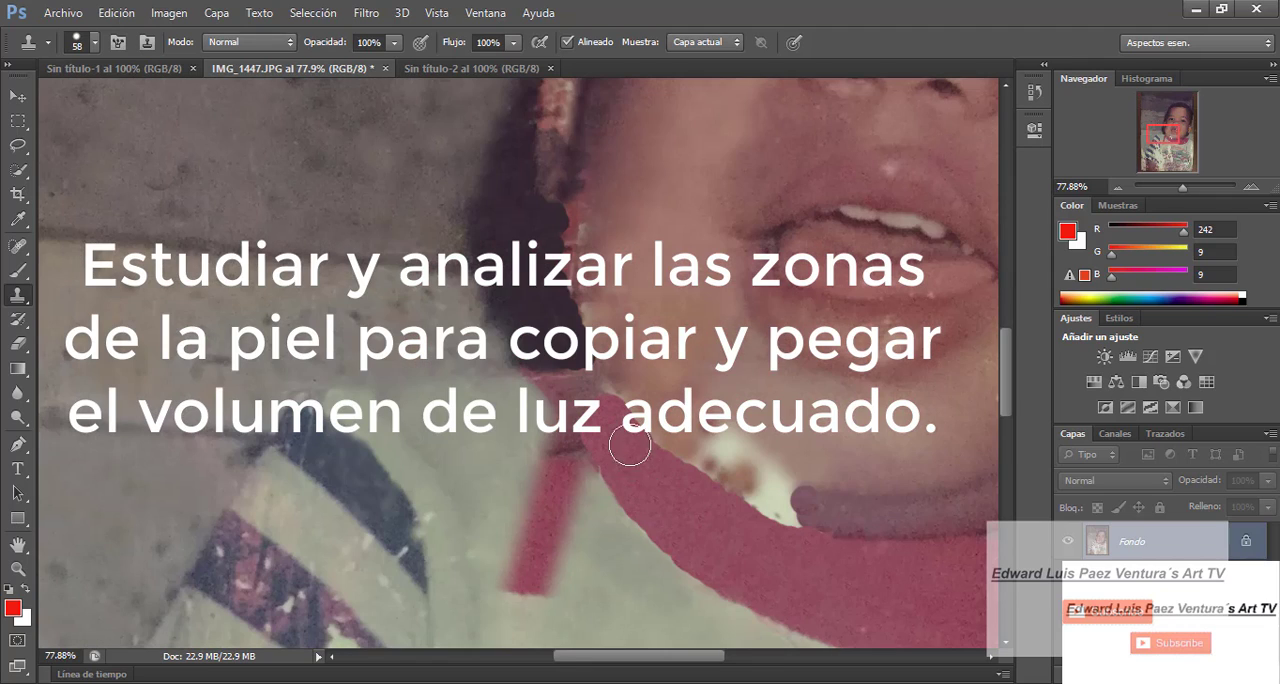
pyautogui.scroll(-2, 583, 407)
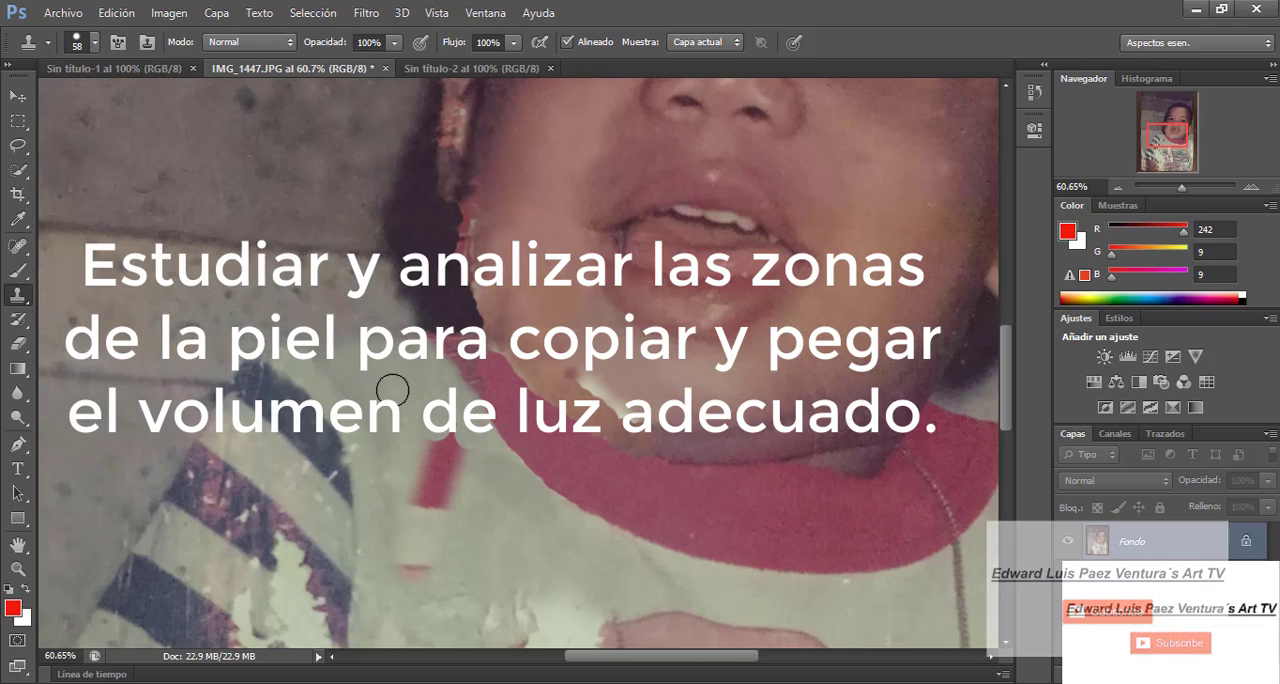
pyautogui.click(86, 40)
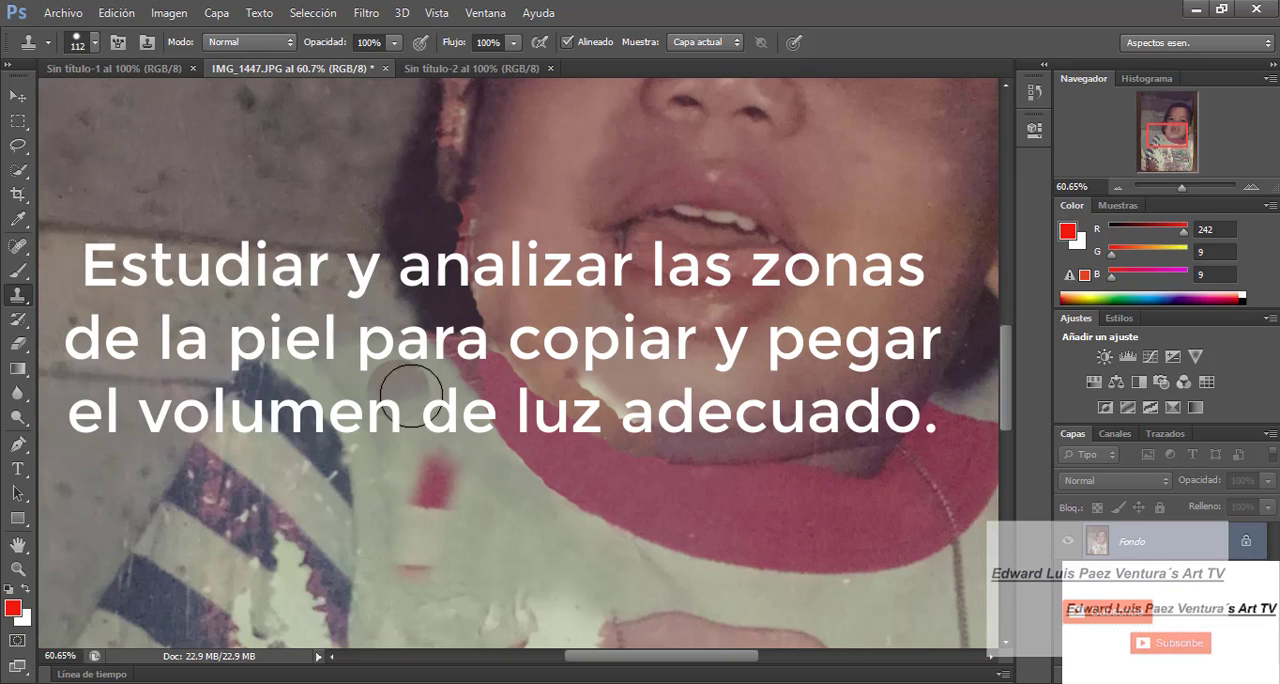
pyautogui.moveTo(435, 470)
pyautogui.mouseDown()
pyautogui.moveTo(474, 517)
pyautogui.moveTo(423, 537)
pyautogui.moveTo(492, 542)
pyautogui.mouseUp()
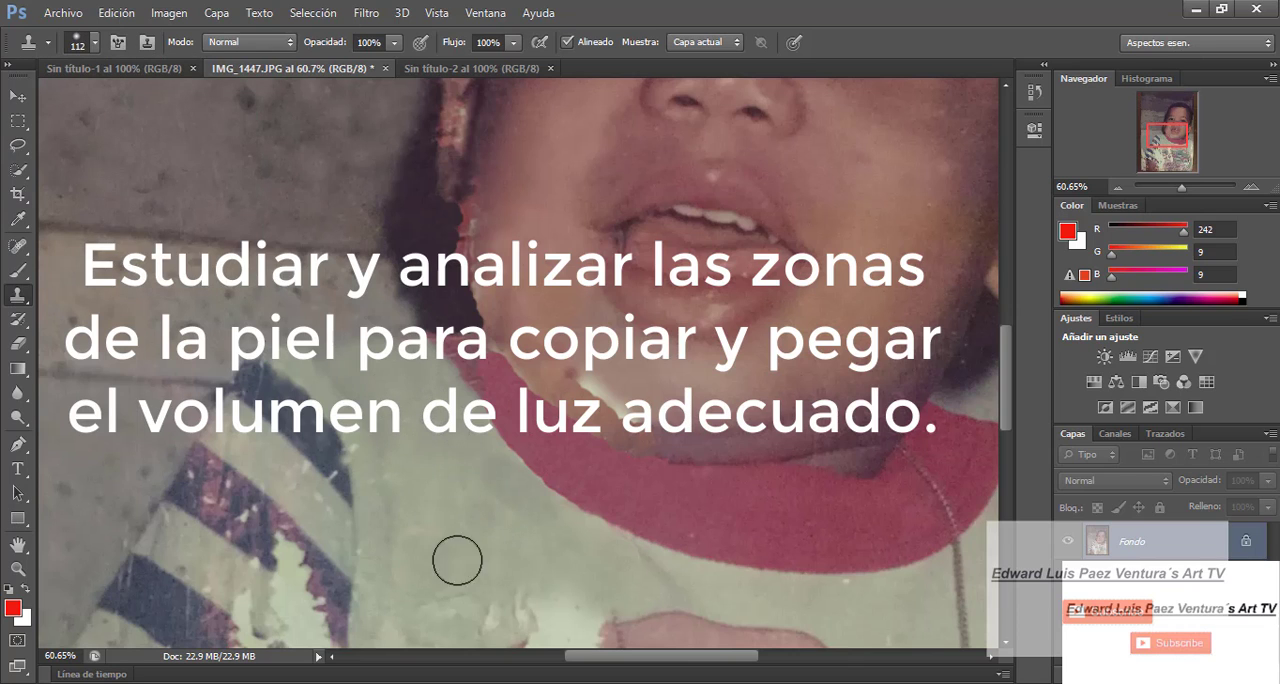
# - Set the brush to 164 px and clone grey wall over the torn white area beside the arm, below the striped sleeve
pyautogui.moveTo(1182, 187); pyautogui.dragTo(1178, 190)
pyautogui.moveTo(1008, 413); pyautogui.dragTo(1008, 470)
pyautogui.click(94, 42)
pyautogui.moveTo(83, 96); pyautogui.dragTo(94, 96)
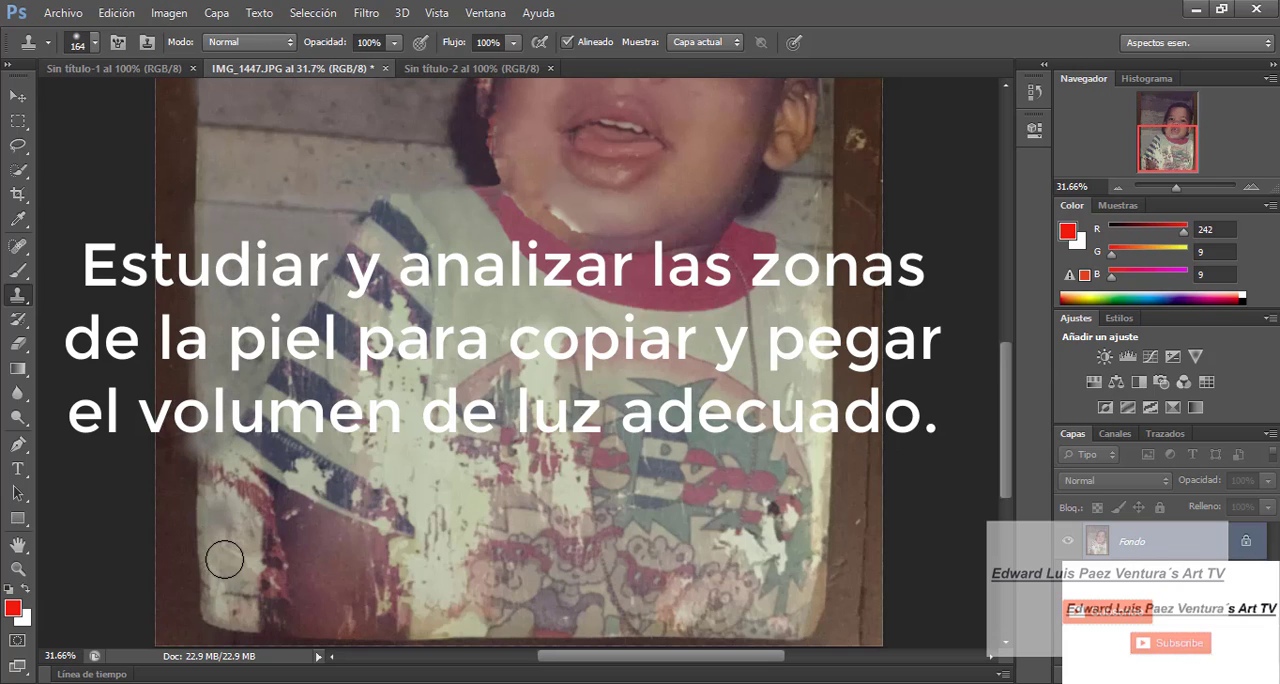
pyautogui.moveTo(224, 561)
pyautogui.mouseDown()
pyautogui.moveTo(242, 502)
pyautogui.moveTo(241, 527)
pyautogui.mouseUp()
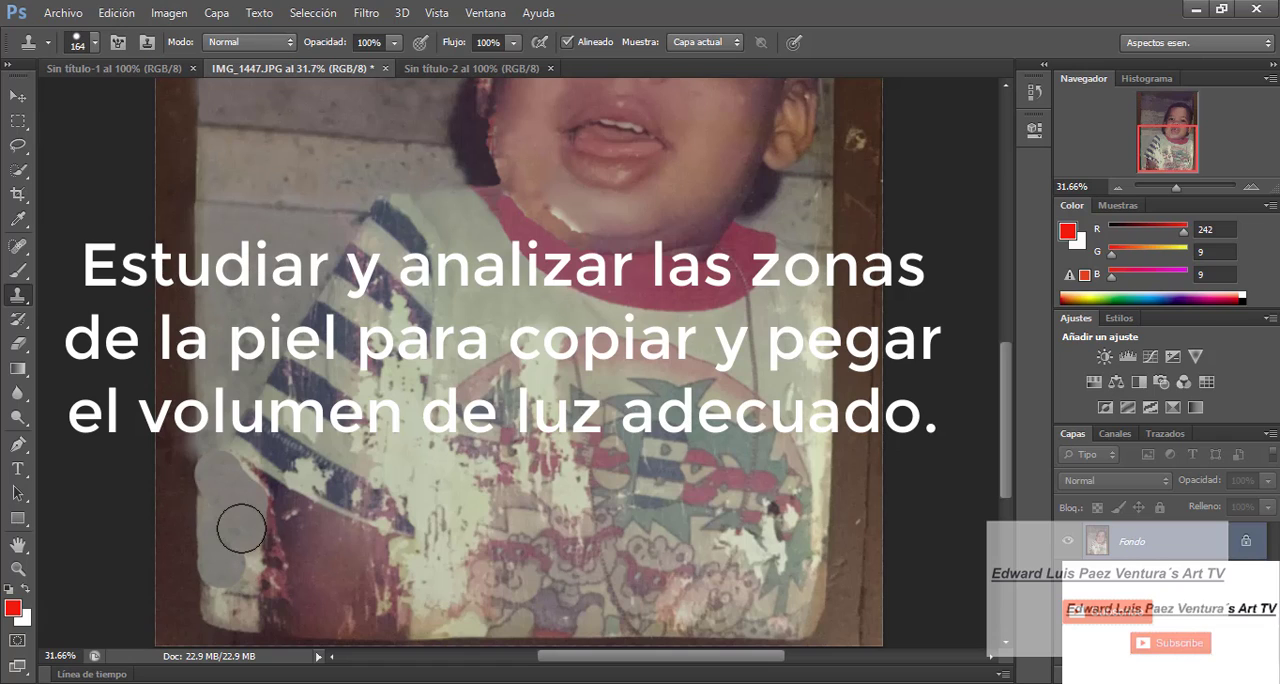
# - Sample the wall beside the shoulder and clone it over the damage next to the forearm, down to the photo's lower edge
pyautogui.keyDown('alt'); pyautogui.click(260, 236); pyautogui.keyUp('alt')
pyautogui.click(219, 583)
pyautogui.keyDown('alt'); pyautogui.click(263, 241); pyautogui.keyUp('alt')
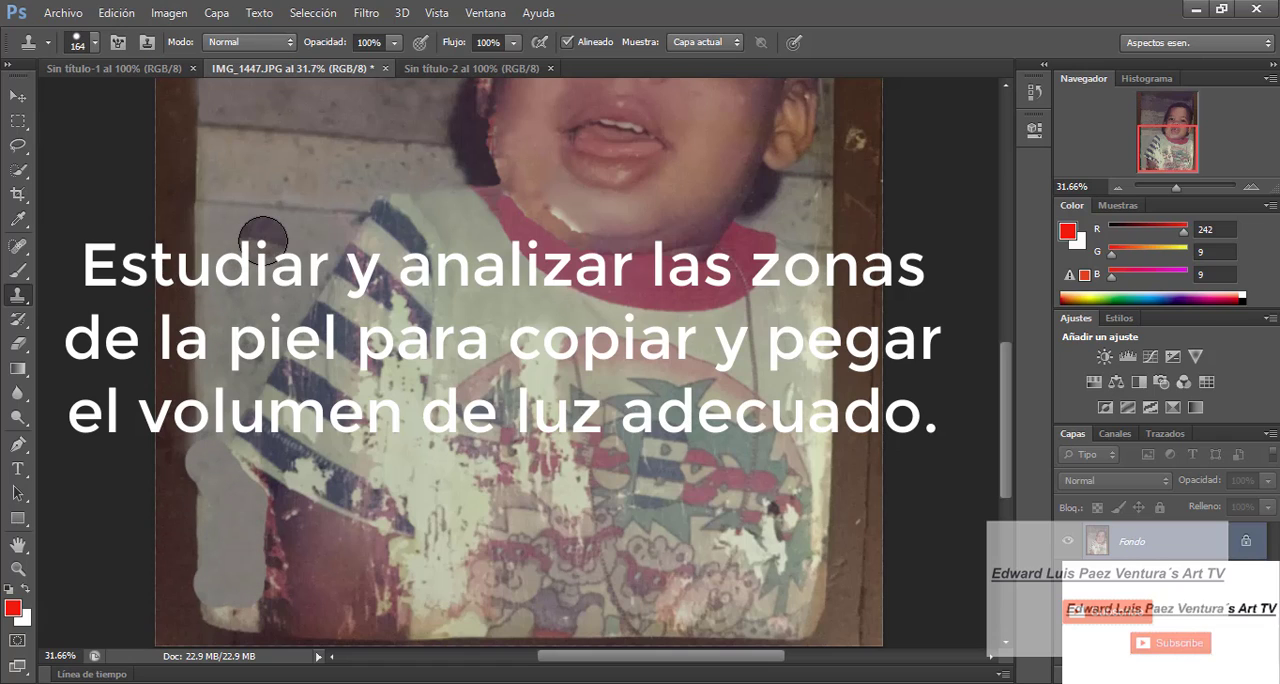
pyautogui.click(239, 594)
pyautogui.keyDown('alt'); pyautogui.click(237, 249); pyautogui.keyUp('alt')
pyautogui.click(220, 606)
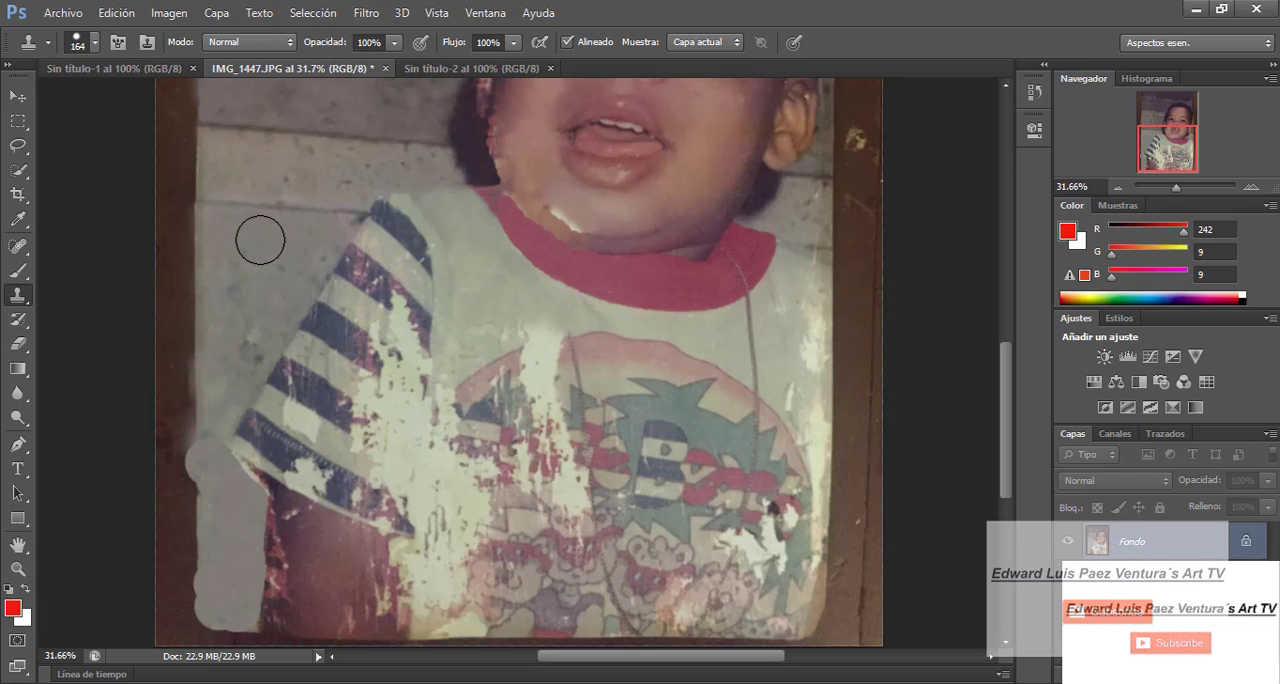
pyautogui.click(238, 630)
# - Set the brush to 82 px and clone cheek skin along the damaged jaw edge down to the red collar
pyautogui.scroll(1, 1009, 430)
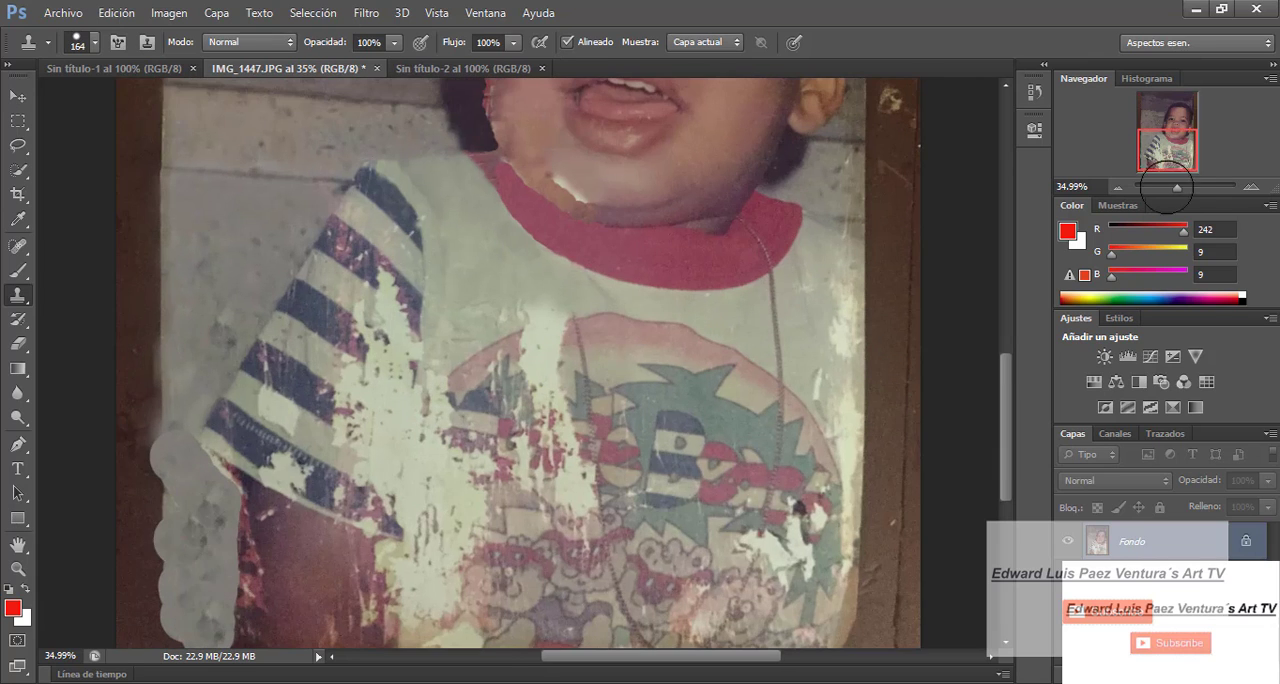
pyautogui.scroll(-4, 1009, 417)
pyautogui.scroll(8, 520, 175)
pyautogui.keyDown('alt'); pyautogui.click(508, 346); pyautogui.keyUp('alt')
pyautogui.click(497, 428)
pyautogui.keyDown('alt'); pyautogui.click(520, 316); pyautogui.keyUp('alt')
pyautogui.click(501, 445)
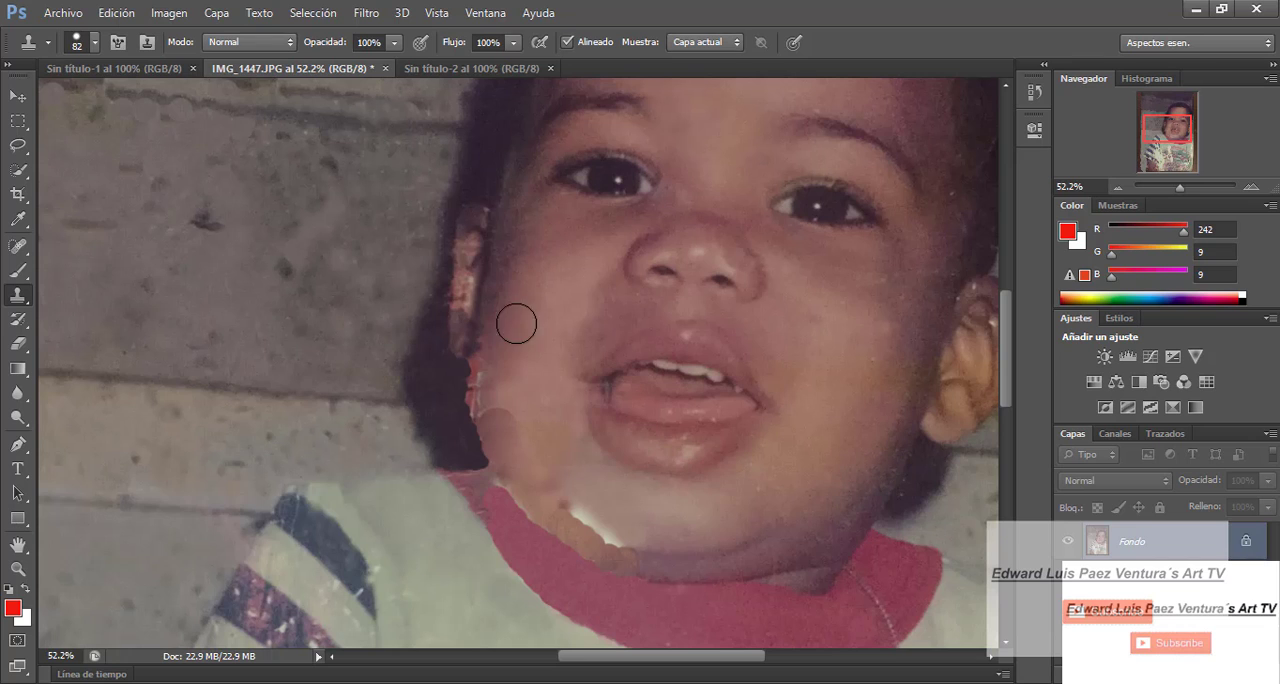
pyautogui.keyDown('alt'); pyautogui.click(517, 323); pyautogui.keyUp('alt')
pyautogui.click(509, 472)
pyautogui.keyDown('alt'); pyautogui.click(545, 297); pyautogui.keyUp('alt')
pyautogui.click(528, 487)
pyautogui.keyDown('alt'); pyautogui.click(549, 286); pyautogui.keyUp('alt')
pyautogui.click(537, 495)
# - Set the brush hardness to 0% and clone cheek skin over the blotchy patches along the jaw
pyautogui.click(95, 42)
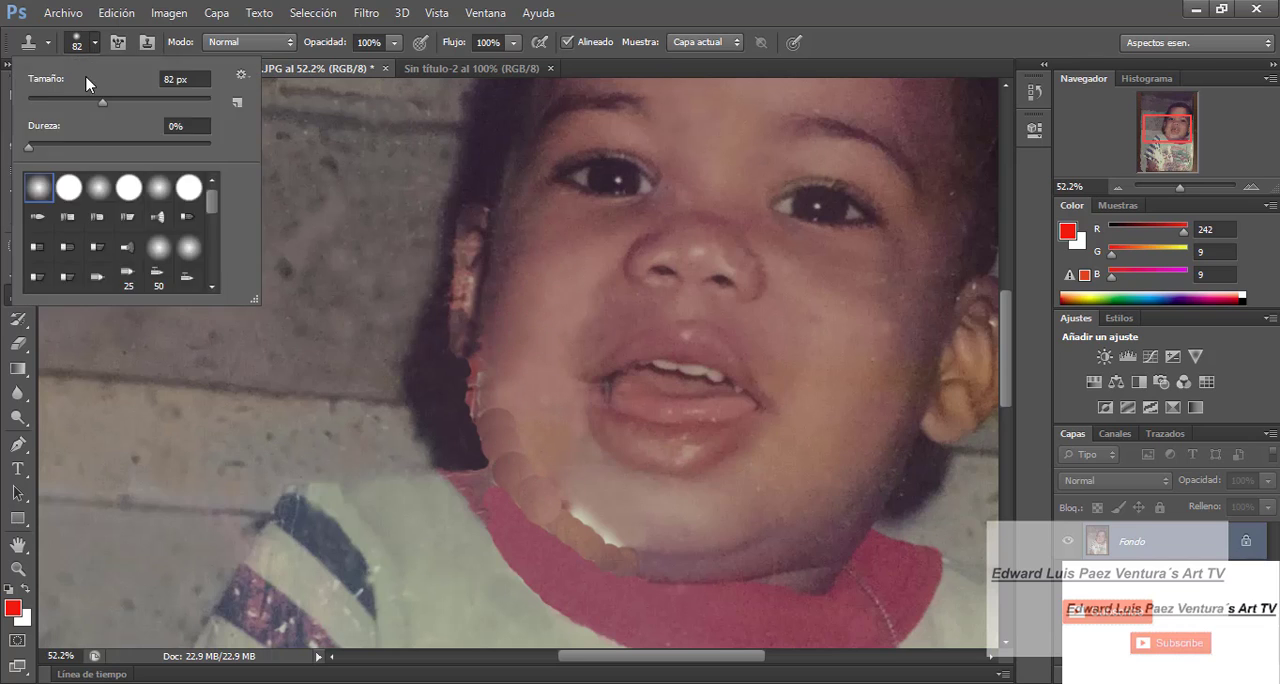
pyautogui.moveTo(208, 145); pyautogui.dragTo(22, 145)
pyautogui.keyDown('alt'); pyautogui.click(554, 281); pyautogui.keyUp('alt')
pyautogui.click(529, 487)
pyautogui.keyDown('alt'); pyautogui.click(546, 291); pyautogui.keyUp('alt')
pyautogui.click(516, 462)
pyautogui.keyDown('alt'); pyautogui.click(549, 290); pyautogui.keyUp('alt')
pyautogui.click(510, 427)
pyautogui.keyDown('alt'); pyautogui.click(549, 293); pyautogui.keyUp('alt')
pyautogui.click(506, 409)
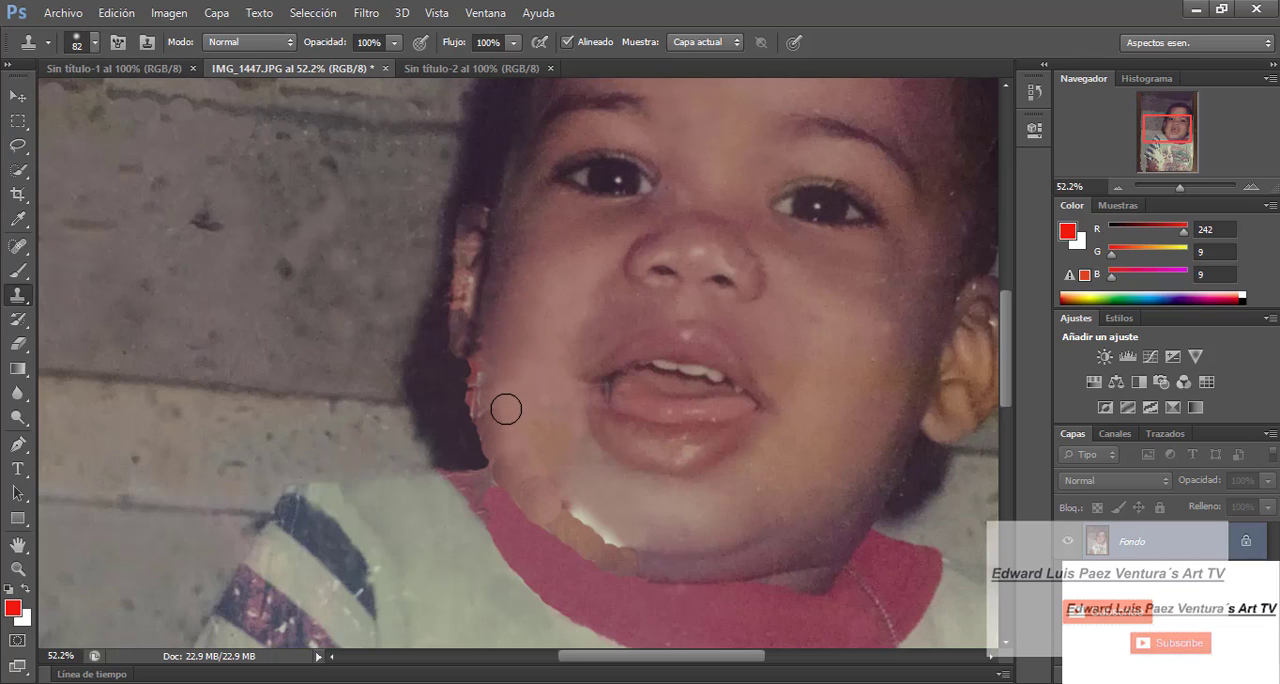
# - Set the soft brush to 52 px and clone skin over the red torn strip between the hair and the cheek
pyautogui.scroll(9, 521, 365)
pyautogui.click(95, 42)
pyautogui.keyDown('alt'); pyautogui.click(340, 395); pyautogui.keyUp('alt')
pyautogui.click(377, 405)
pyautogui.scroll(-1, 340, 417)
pyautogui.moveTo(370, 445); pyautogui.dragTo(412, 564)
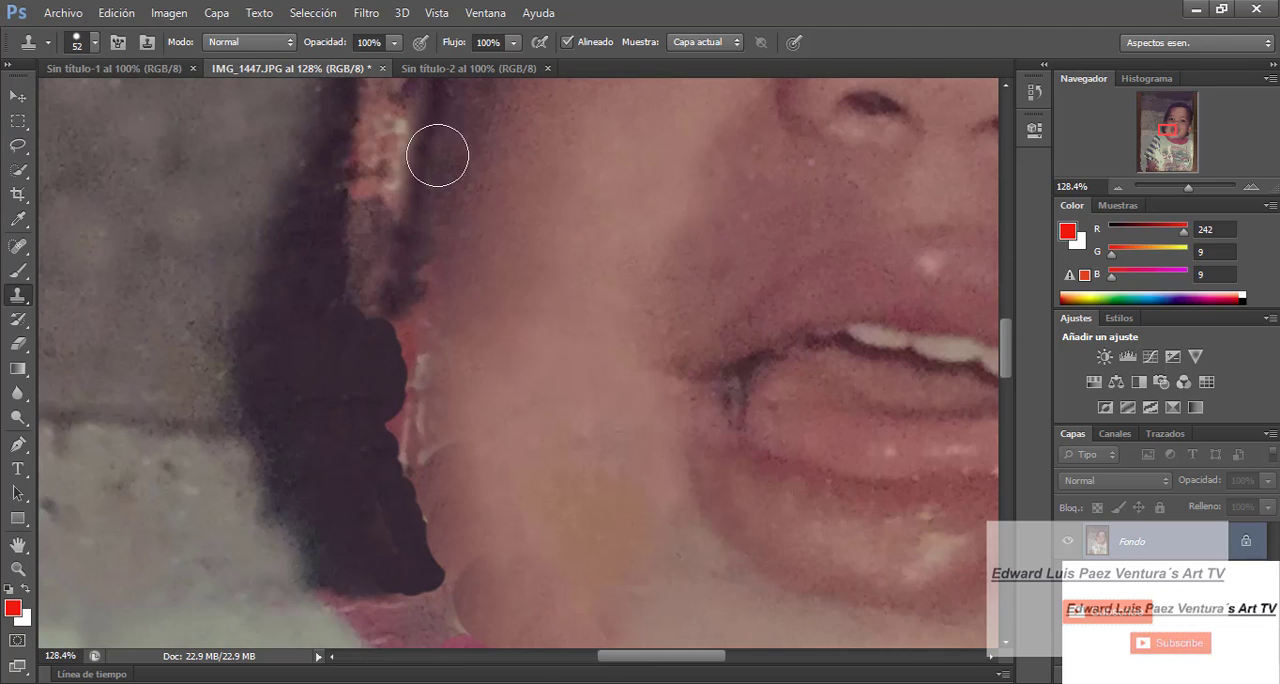
# - Clone cheek skin over the last red and white remnants on the lower cheek's edge against the hair
pyautogui.scroll(3, 434, 155)
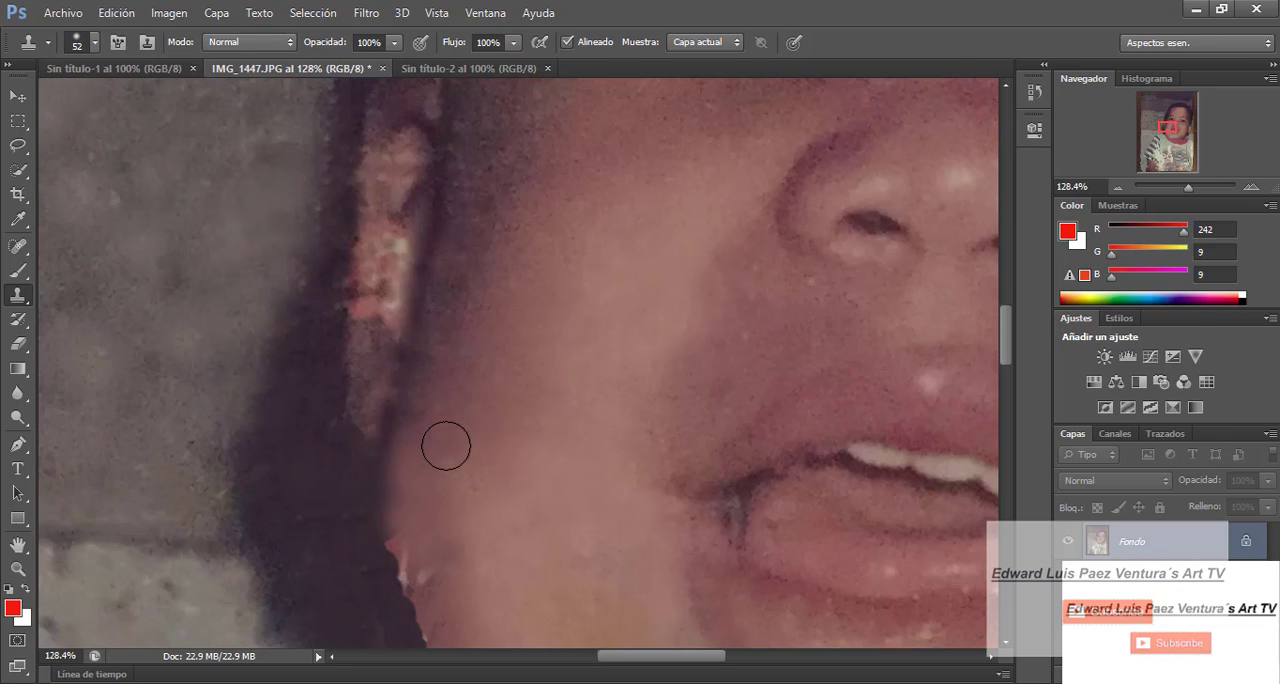
pyautogui.click(397, 535)
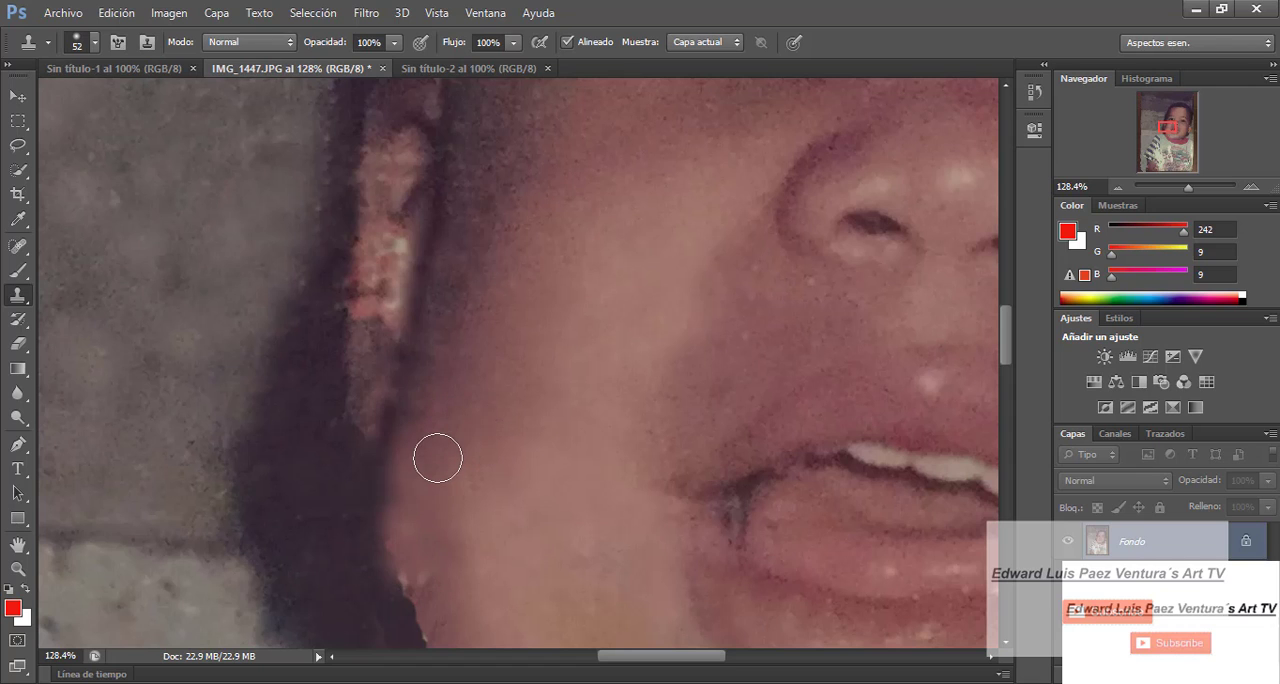
pyautogui.click(404, 592)
pyautogui.scroll(-8, 863, 323)
pyautogui.scroll(7, 330, 258)
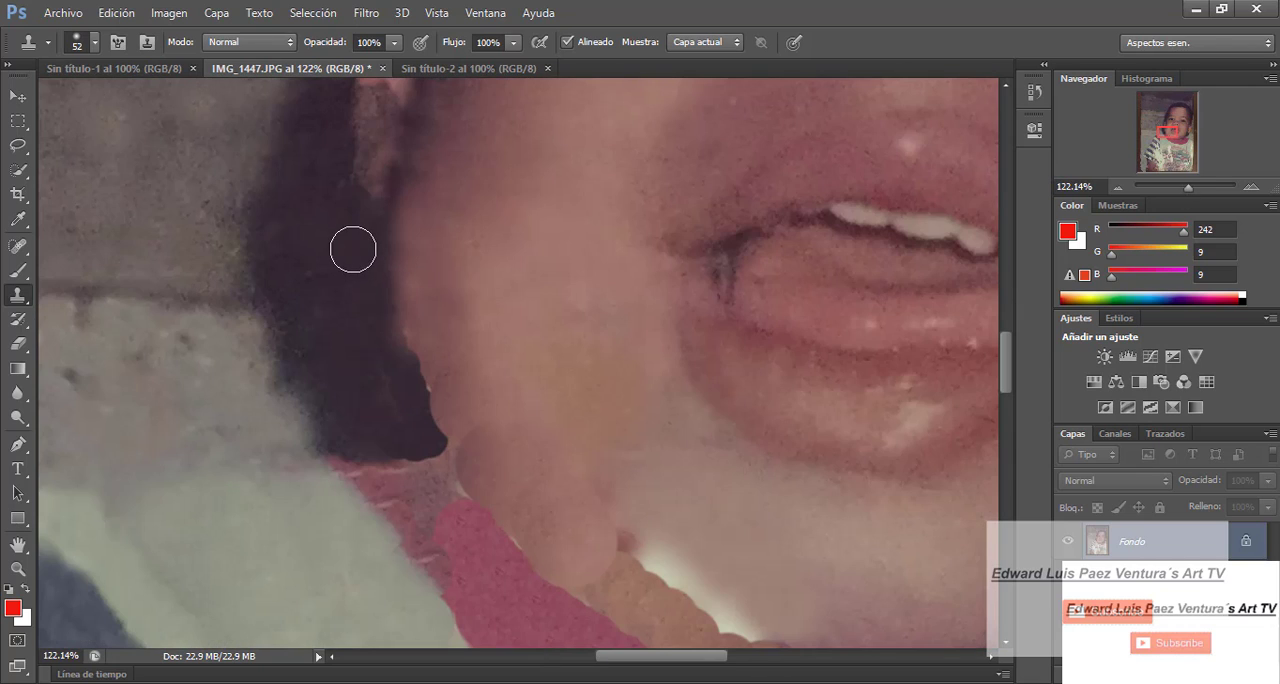
pyautogui.click(433, 264)
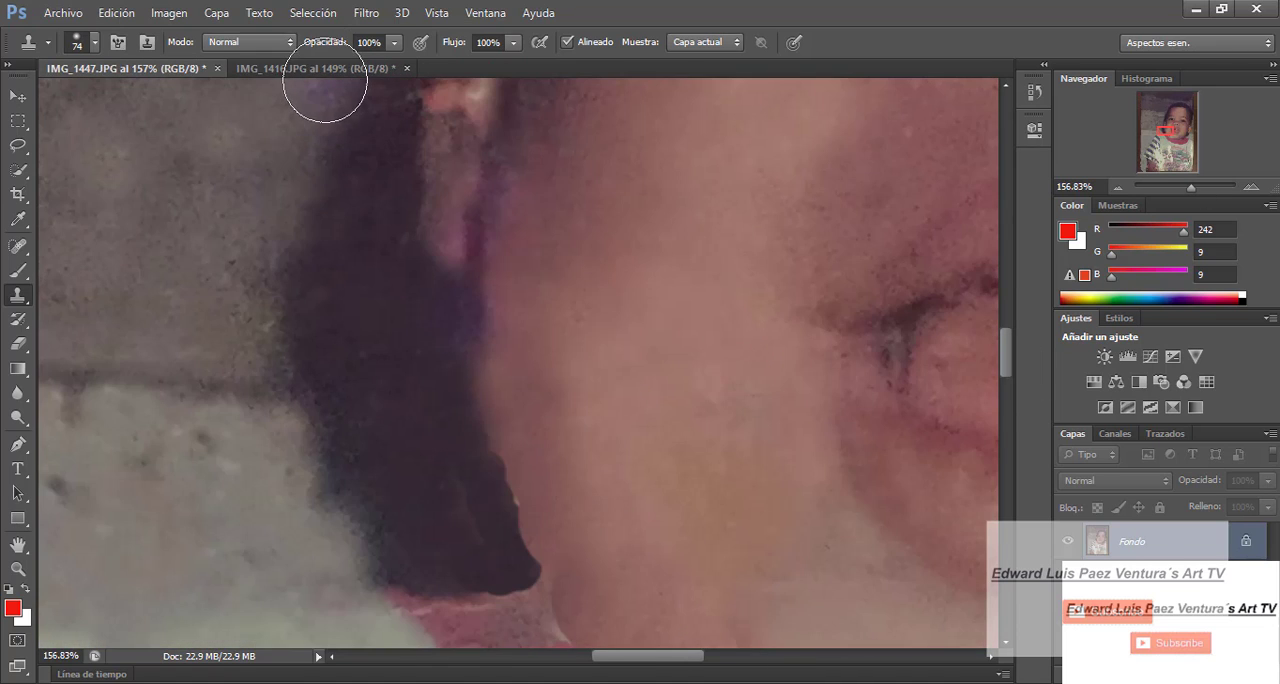
# - Clone along the jagged hair edge beside the lower cheek and enlarge the brush to 135 px
pyautogui.moveTo(488, 386)
pyautogui.mouseDown()
pyautogui.moveTo(503, 492)
pyautogui.moveTo(522, 442)
pyautogui.mouseUp()
pyautogui.press(']')
pyautogui.press(']')
pyautogui.press(']')
pyautogui.press(']')
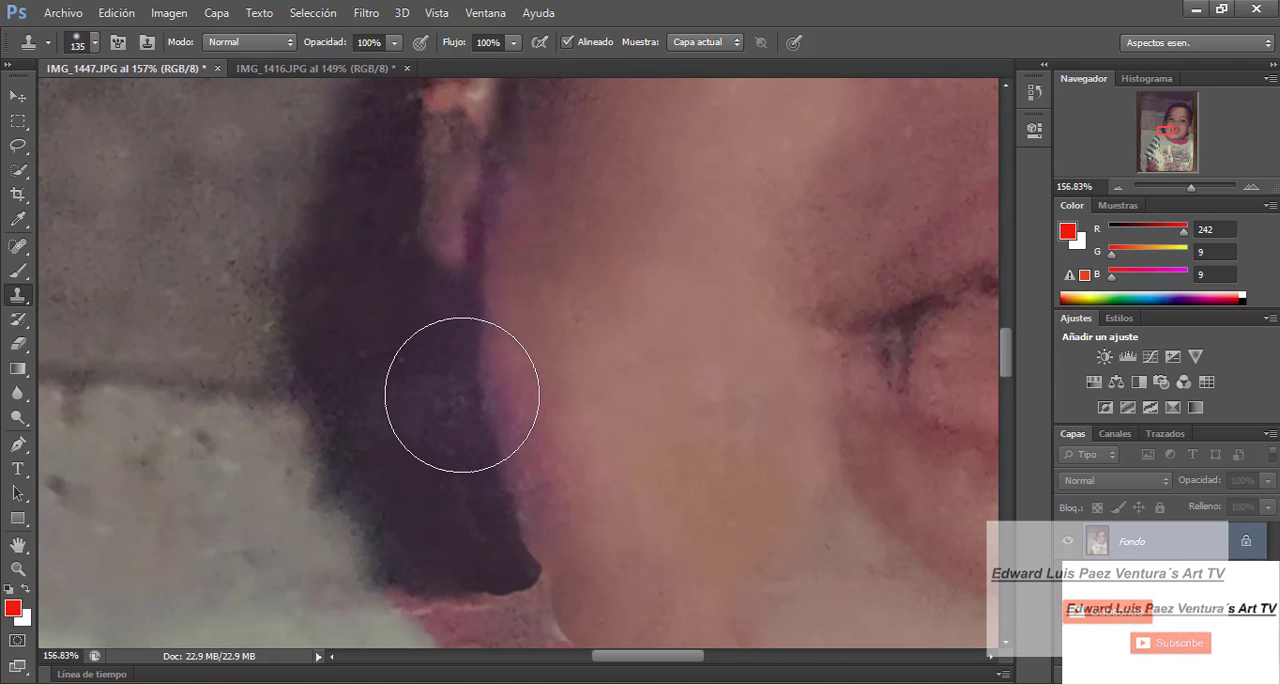
# - Clone chin skin with the 135 px brush over the white tear and brown blotches above the red collar
pyautogui.scroll(-5, 462, 395)
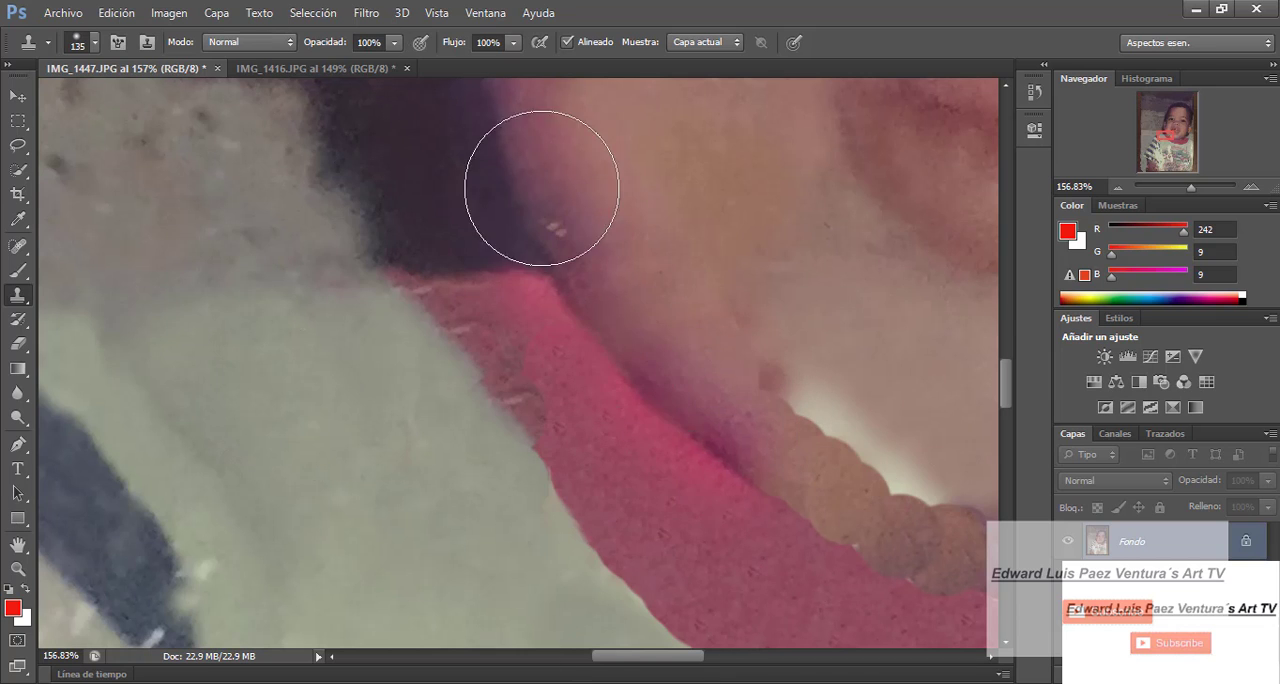
pyautogui.scroll(-3, 541, 188)
pyautogui.hscroll(5, 541, 188)
pyautogui.click(499, 314)
pyautogui.scroll(-4, 940, 480)
pyautogui.click(506, 121)
pyautogui.scroll(6, 695, 291)
pyautogui.moveTo(517, 407); pyautogui.dragTo(611, 404)
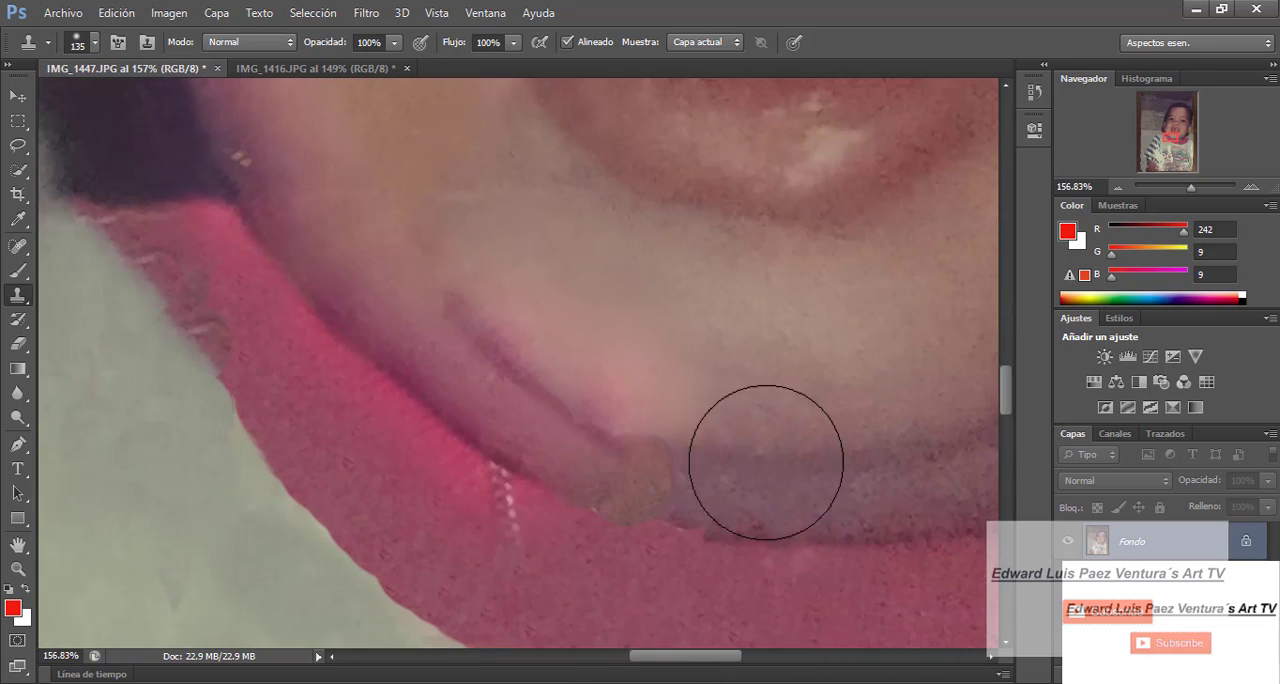
pyautogui.click(655, 484)
# - Reduce the brush to 62 px and clone lighter skin onto the repaired part of the chin
pyautogui.moveTo(1191, 188); pyautogui.dragTo(1184, 190)
pyautogui.hscroll(3, 491, 240)
pyautogui.press('[')
pyautogui.press('[')
pyautogui.press('[')
pyautogui.press('[')
pyautogui.press('[')
pyautogui.click(423, 297)
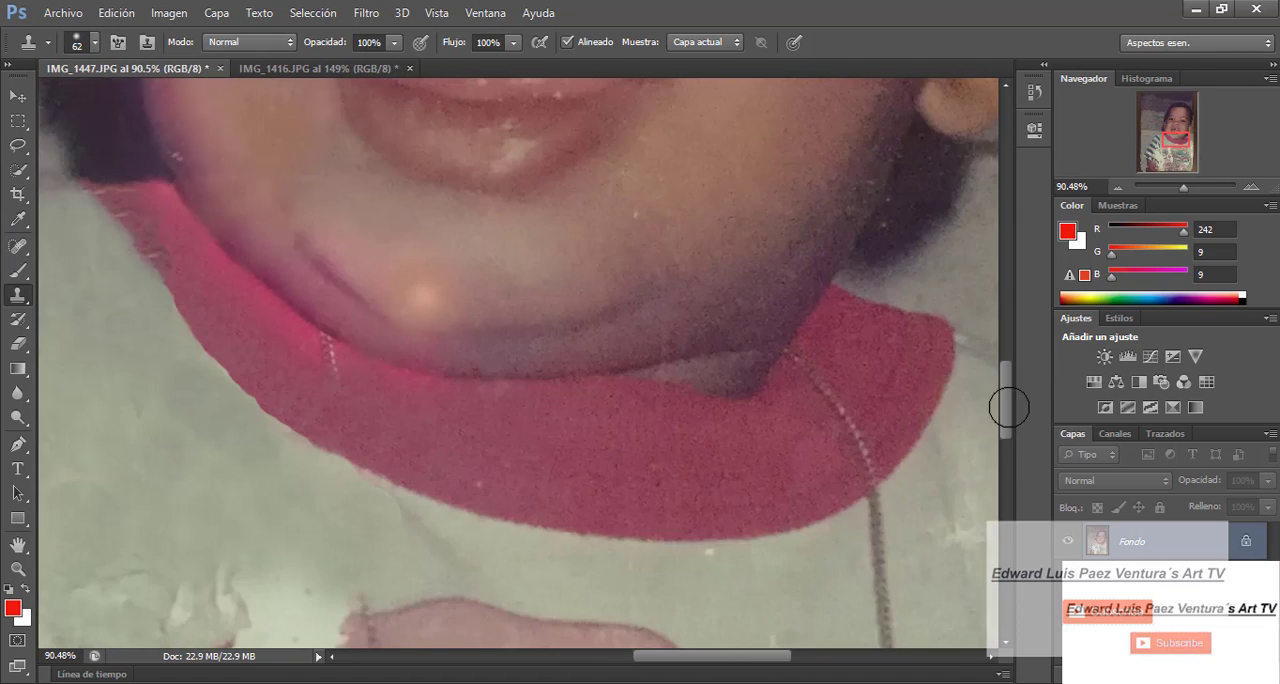
# - Enlarge the brush and clone skin over the light patch on the chin to blend it into the jaw
pyautogui.moveTo(1009, 407); pyautogui.dragTo(1008, 390)
pyautogui.press(']')
pyautogui.press(']')
pyautogui.click(457, 456)
pyautogui.click(478, 437)
pyautogui.moveTo(1184, 187); pyautogui.dragTo(1182, 188)
pyautogui.click(482, 430)
# - Enlarge the brush to 178 px, clone a necklace strand across the collar and shirt below the chin, and set it to 484 px
pyautogui.press(']')
pyautogui.press(']')
pyautogui.press(']')
pyautogui.press(']')
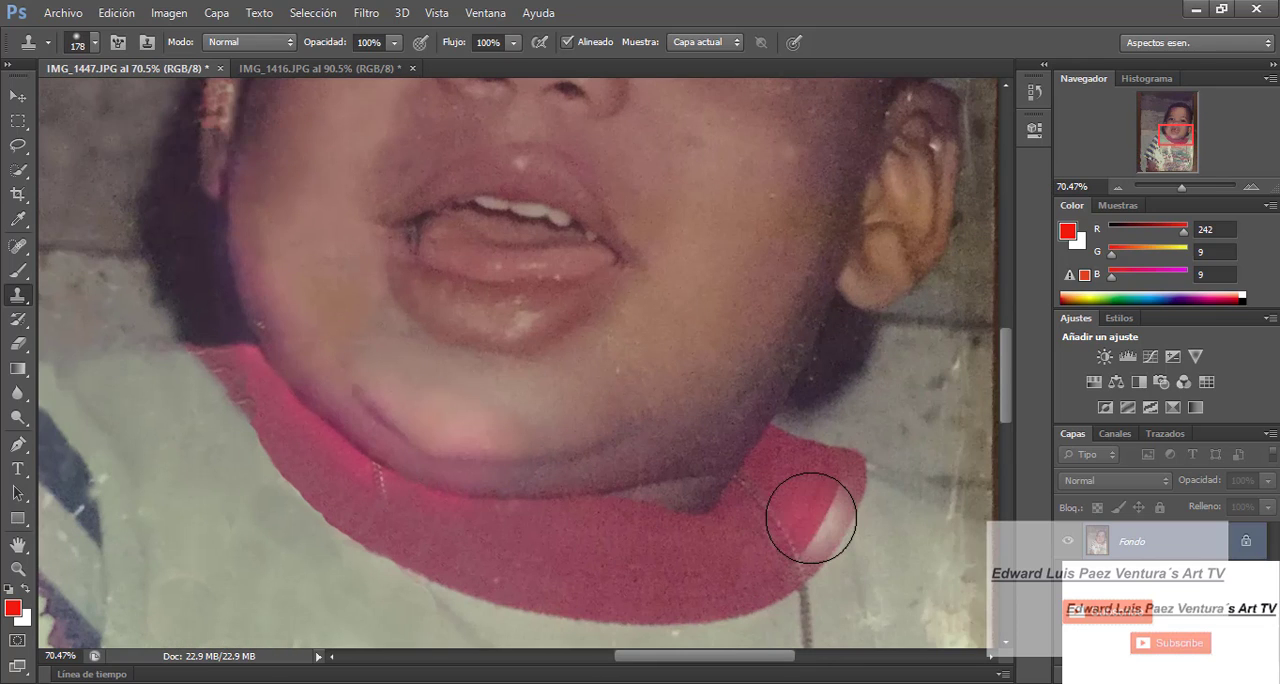
pyautogui.click(376, 541)
pyautogui.moveTo(1008, 408); pyautogui.dragTo(1008, 446)
pyautogui.moveTo(1182, 188); pyautogui.dragTo(1186, 188)
pyautogui.press(']')
pyautogui.press(']')
pyautogui.press(']')
pyautogui.press(']')
pyautogui.press(']')
pyautogui.press(']')
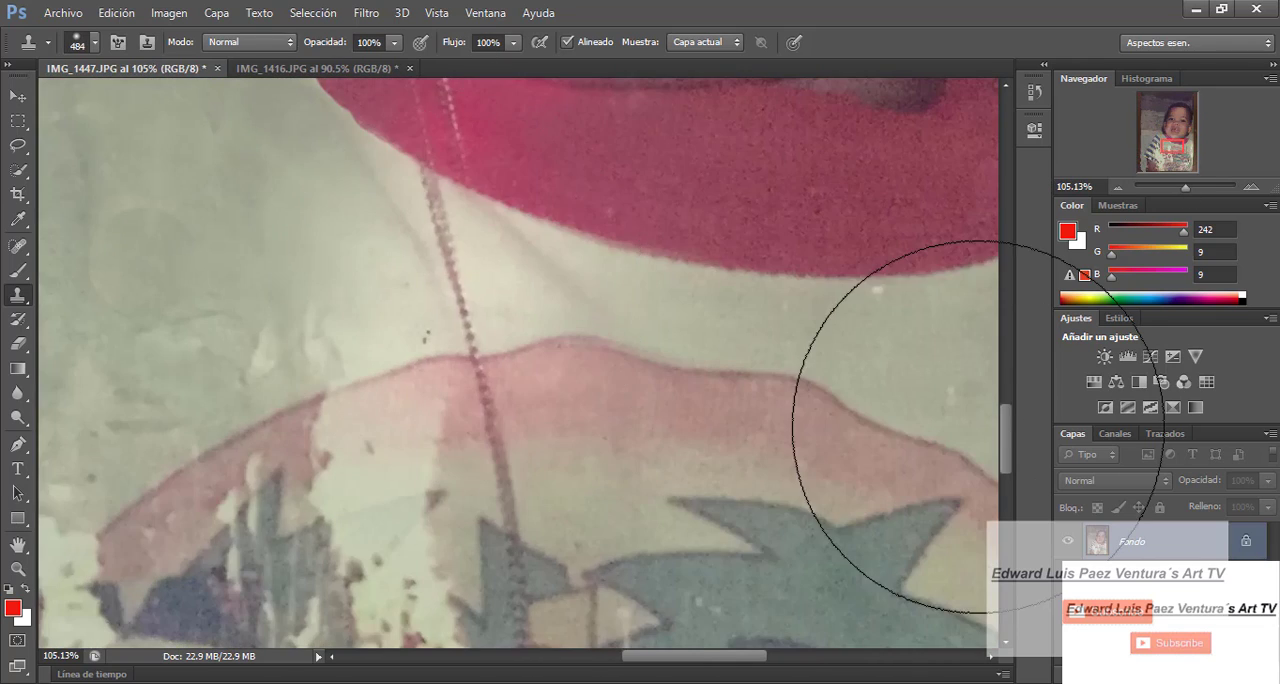
# - Reduce the brush to 65 px and undo the last clone strokes around the necklace strand on the red collar
pyautogui.moveTo(1007, 428); pyautogui.dragTo(1007, 403)
pyautogui.press('[')
pyautogui.press('[')
pyautogui.press('[')
pyautogui.press('[')
pyautogui.press('[')
pyautogui.press('[')
pyautogui.hotkey('ctrl', 'alt', 'z')
pyautogui.press('[')
pyautogui.press('[')
pyautogui.press('[')
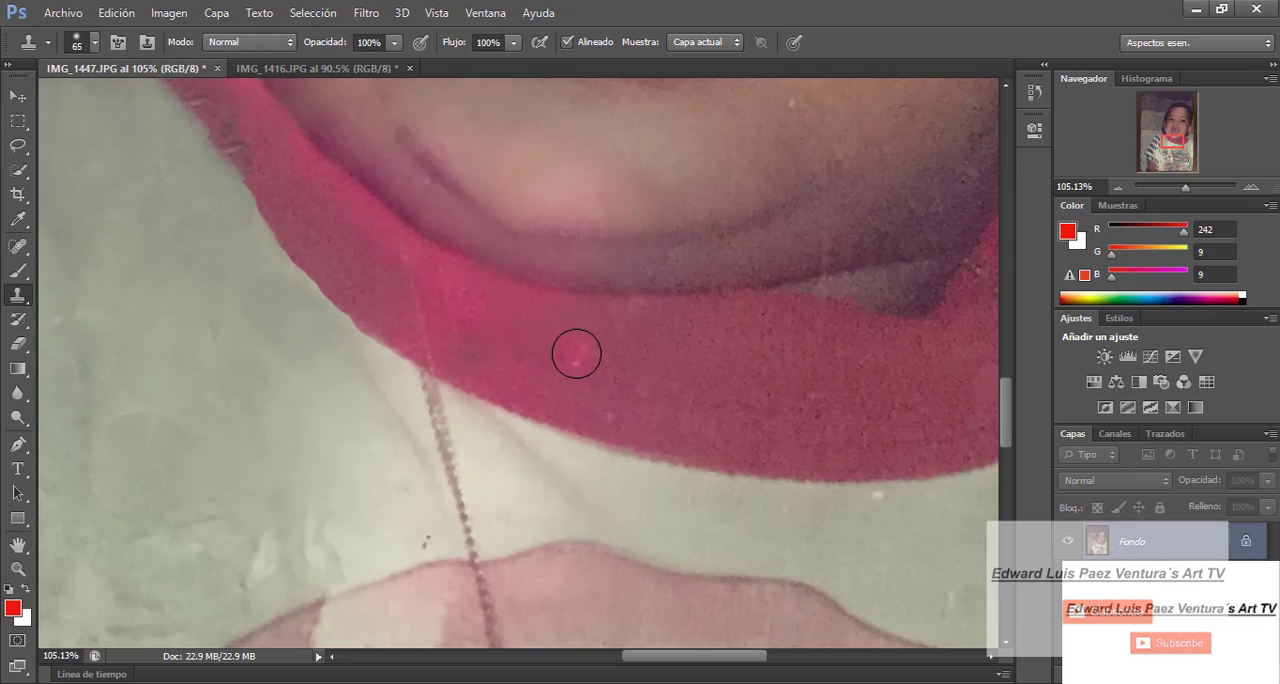
pyautogui.press(']')
pyautogui.press(']')
pyautogui.press(']')
pyautogui.press(']')
pyautogui.press(']')
pyautogui.hotkey('ctrl', 'alt', 'z')
pyautogui.hotkey('ctrl', 'alt', 'z')
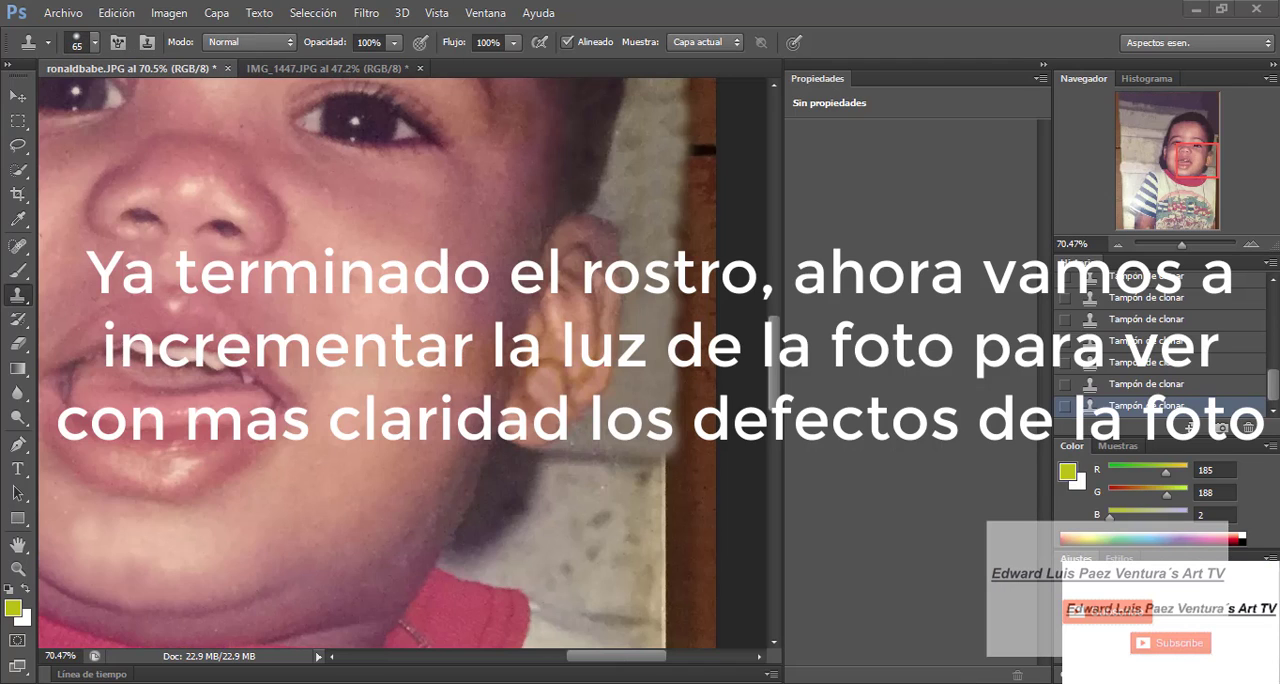
# - Set the clone brush to 90 px and clone clean wall along the photo's edge beside the ear
pyautogui.click(96, 43)
pyautogui.moveTo(77, 103); pyautogui.dragTo(86, 103)
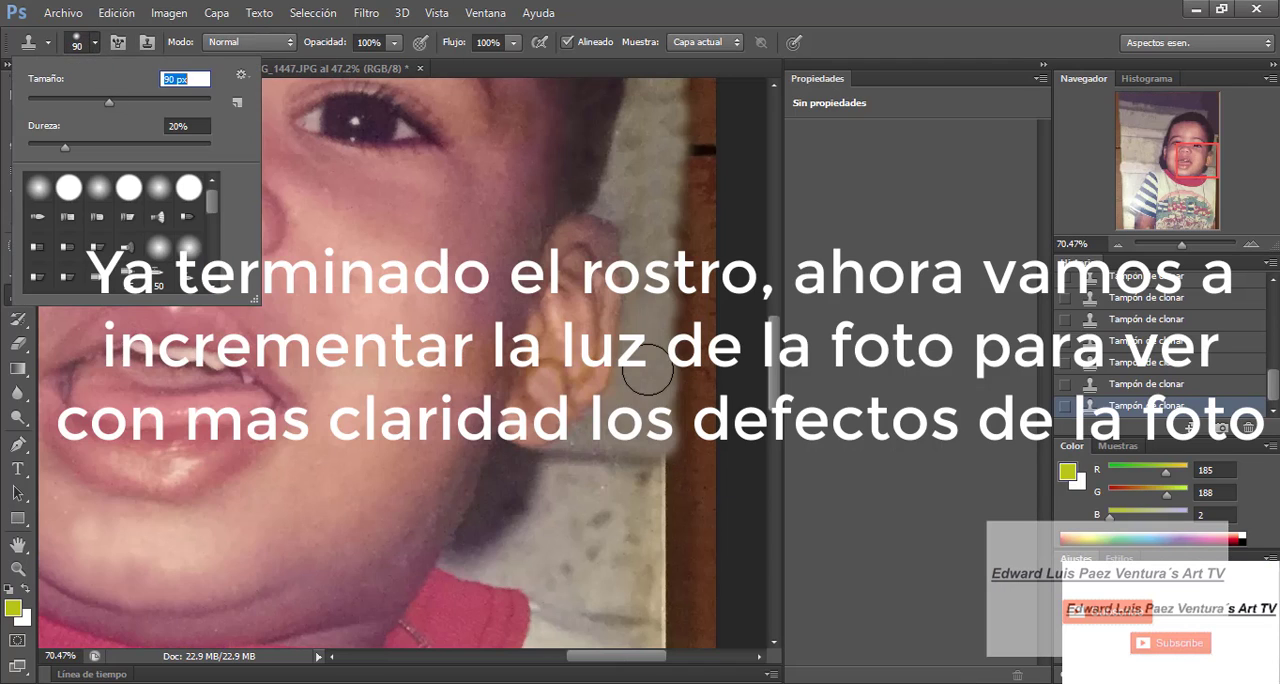
pyautogui.click(647, 369)
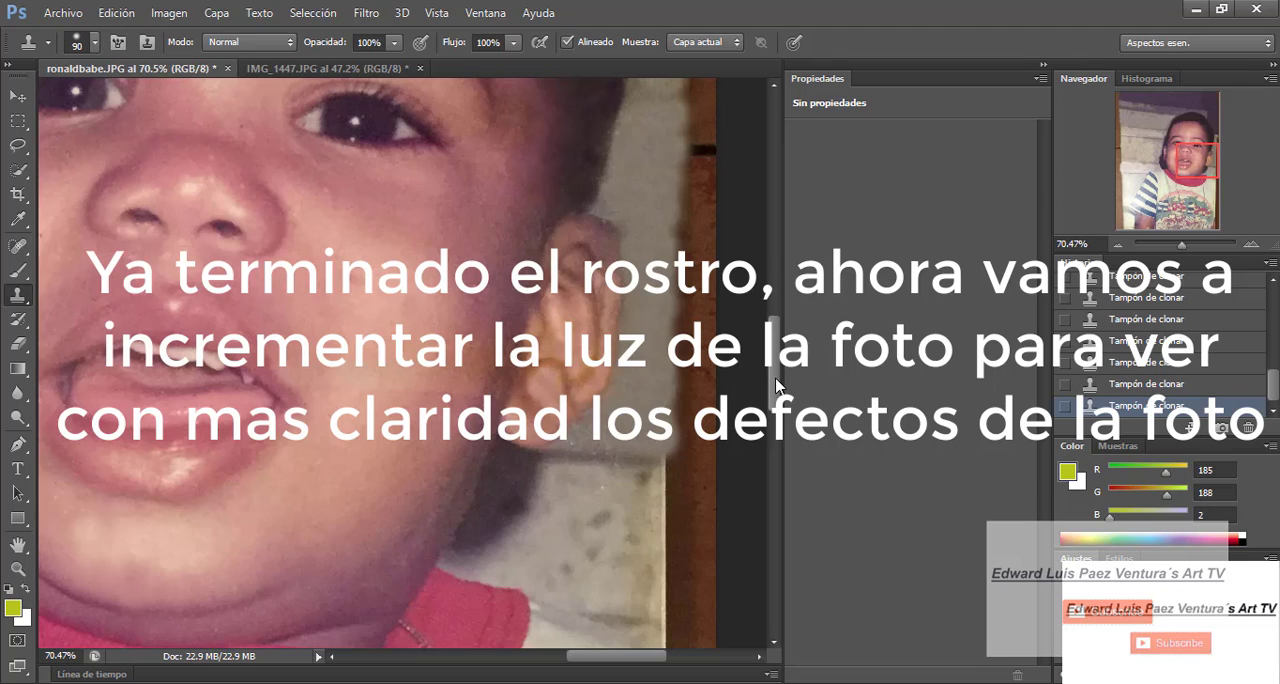
pyautogui.scroll(5, 640, 300)
pyautogui.hotkey('ctrl', '0')
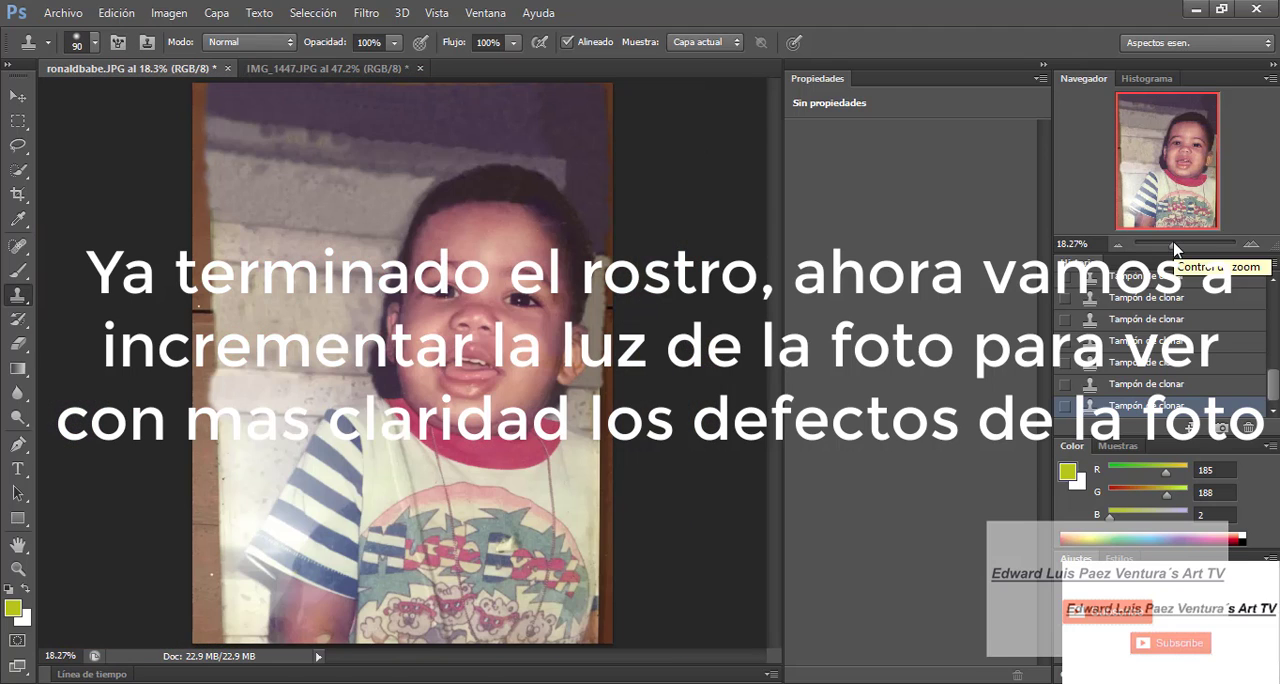
# - Change the clone brush to 162 px and finally 64 px, and clone wall along the photo's edge beside the hair
pyautogui.click(95, 42)
pyautogui.click(127, 104)
pyautogui.press('Return')
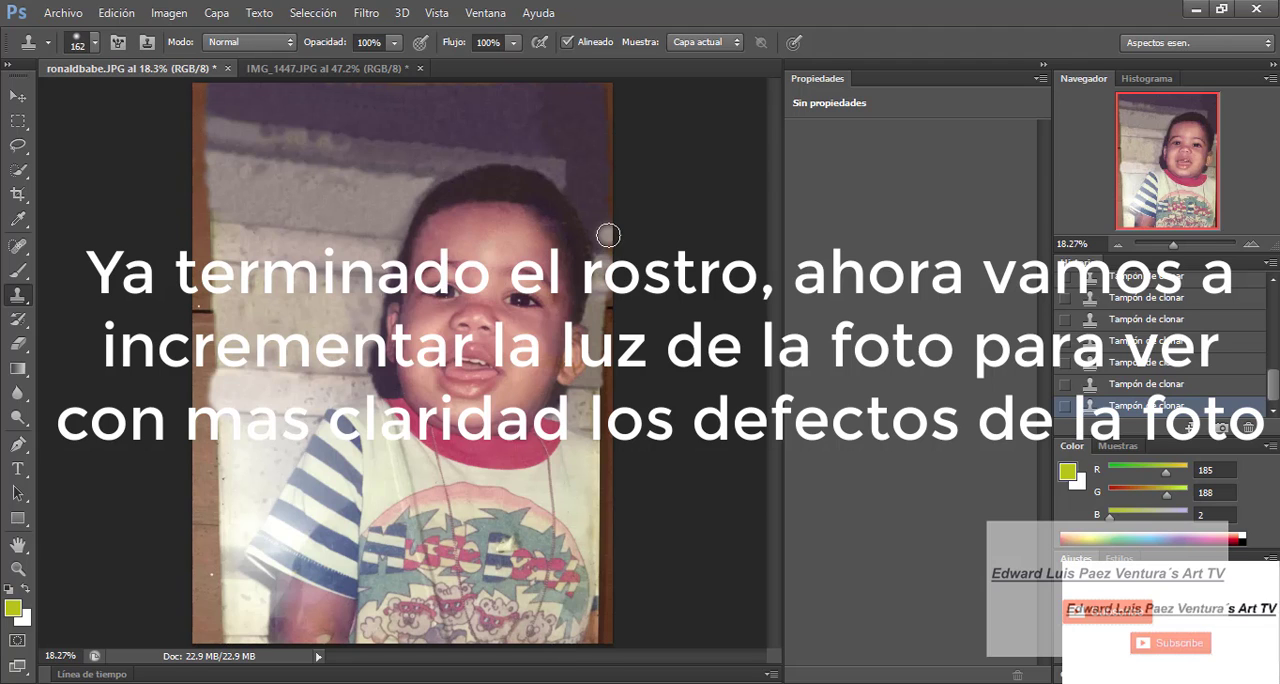
pyautogui.moveTo(1173, 245); pyautogui.dragTo(1178, 245)
pyautogui.scroll(4, 600, 450)
pyautogui.moveTo(530, 656); pyautogui.dragTo(573, 675)
pyautogui.scroll(-1, 573, 675)
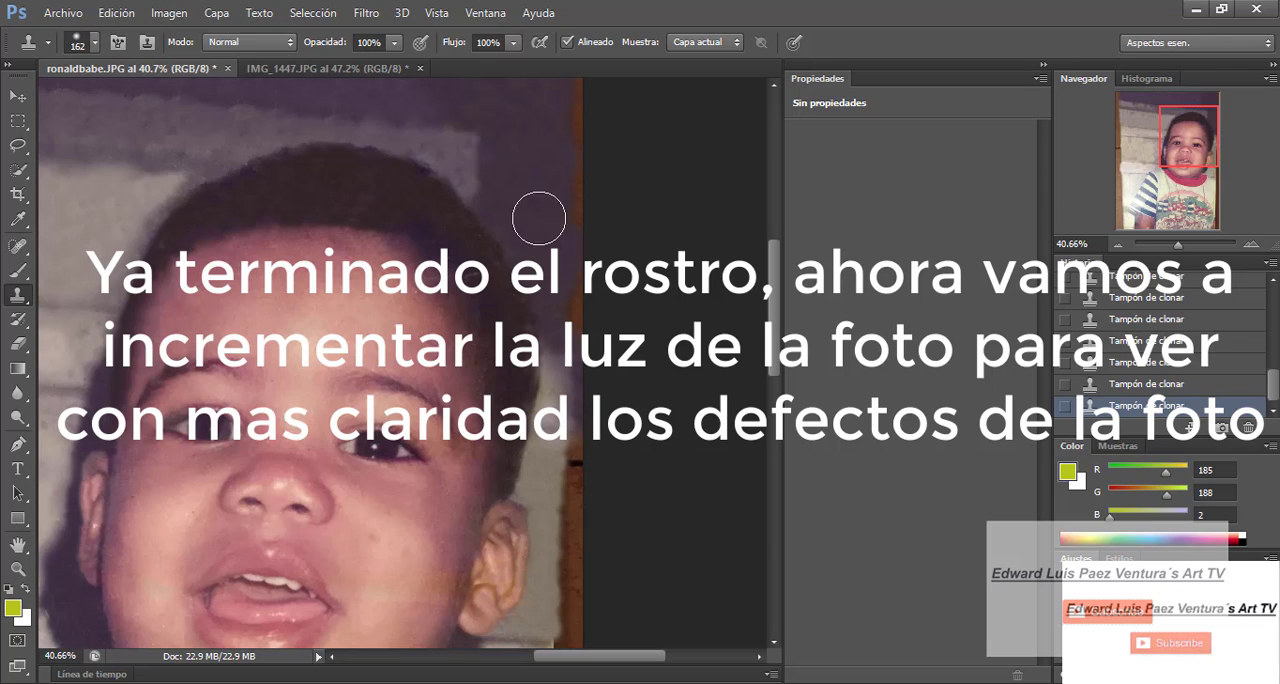
pyautogui.click(96, 43)
pyautogui.moveTo(112, 103); pyautogui.dragTo(86, 103)
pyautogui.click(565, 376)
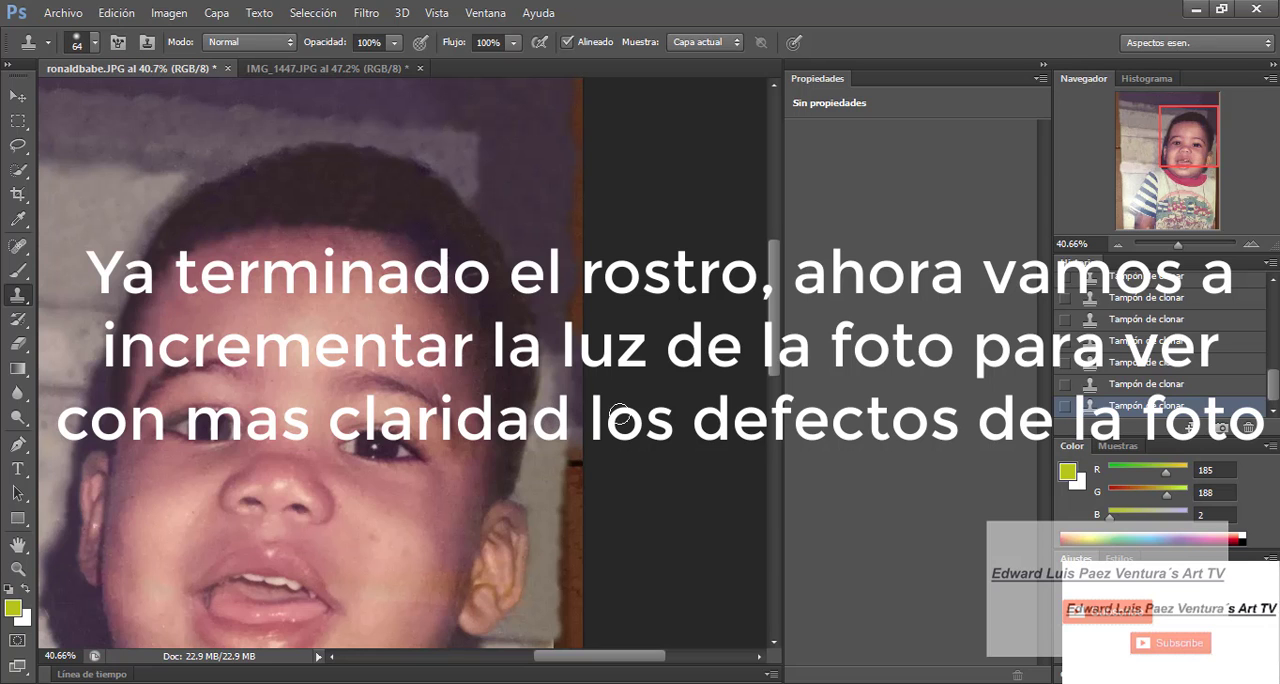
# - Enlarge the brush to 143 px and clone wall and white shirt fabric along the photo's right edge beside the shoulder
pyautogui.scroll(-8, 620, 415)
pyautogui.hscroll(-2, 620, 415)
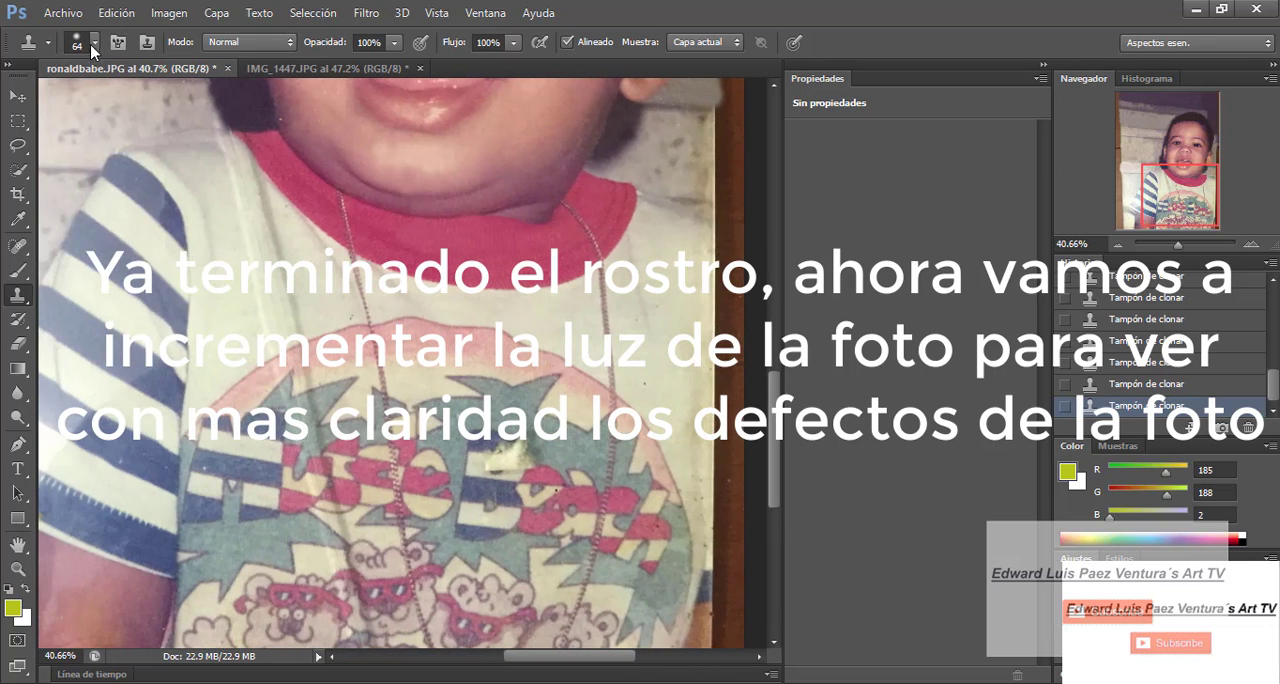
pyautogui.click(94, 46)
pyautogui.moveTo(118, 103); pyautogui.dragTo(139, 103)
pyautogui.moveTo(702, 312)
pyautogui.mouseDown()
pyautogui.moveTo(680, 287)
pyautogui.moveTo(706, 236)
pyautogui.mouseUp()
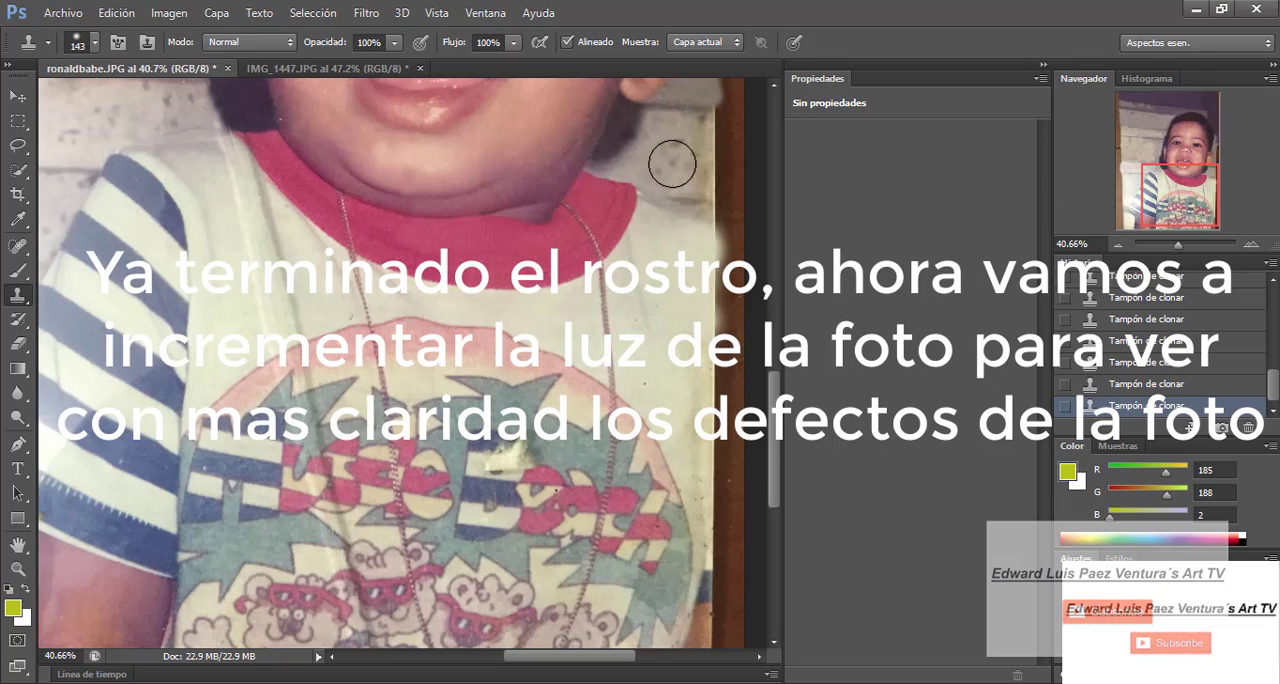
pyautogui.moveTo(672, 163)
pyautogui.mouseDown()
pyautogui.moveTo(701, 138)
pyautogui.moveTo(689, 167)
pyautogui.moveTo(712, 200)
pyautogui.mouseUp()
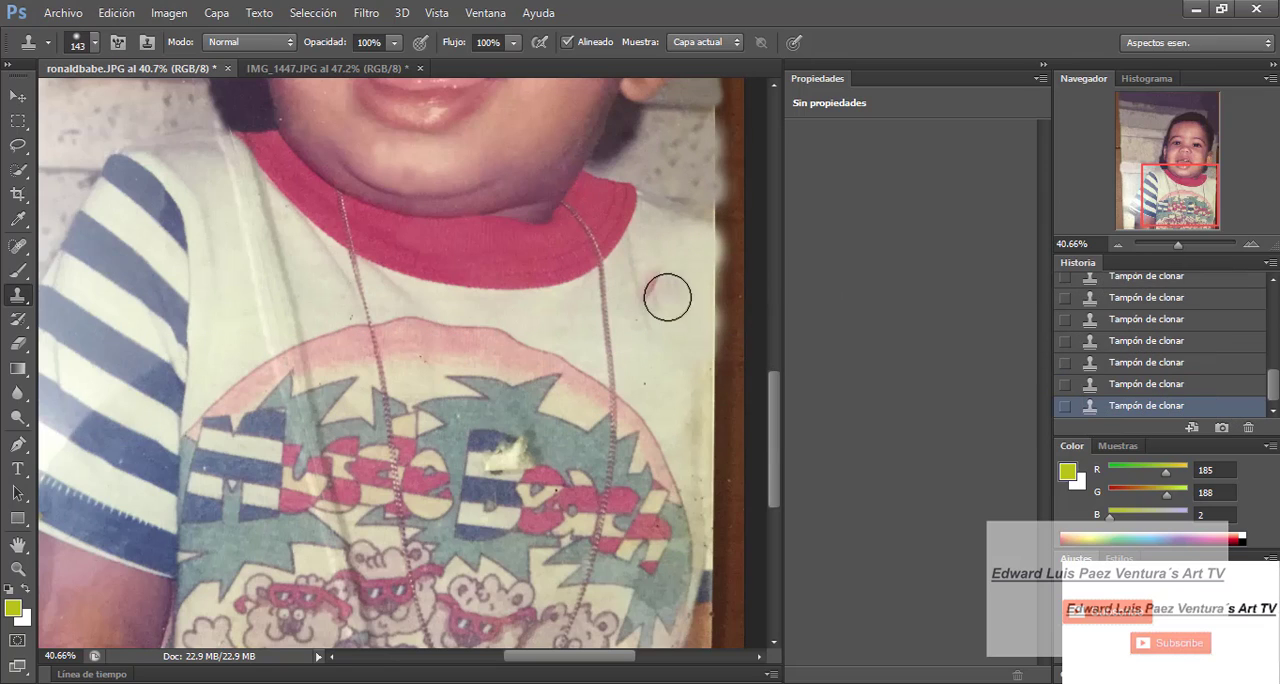
pyautogui.moveTo(667, 297)
pyautogui.mouseDown()
pyautogui.moveTo(697, 427)
pyautogui.moveTo(679, 422)
pyautogui.moveTo(667, 366)
pyautogui.moveTo(695, 393)
pyautogui.moveTo(704, 490)
pyautogui.moveTo(704, 391)
pyautogui.moveTo(718, 540)
pyautogui.moveTo(662, 249)
pyautogui.mouseUp()
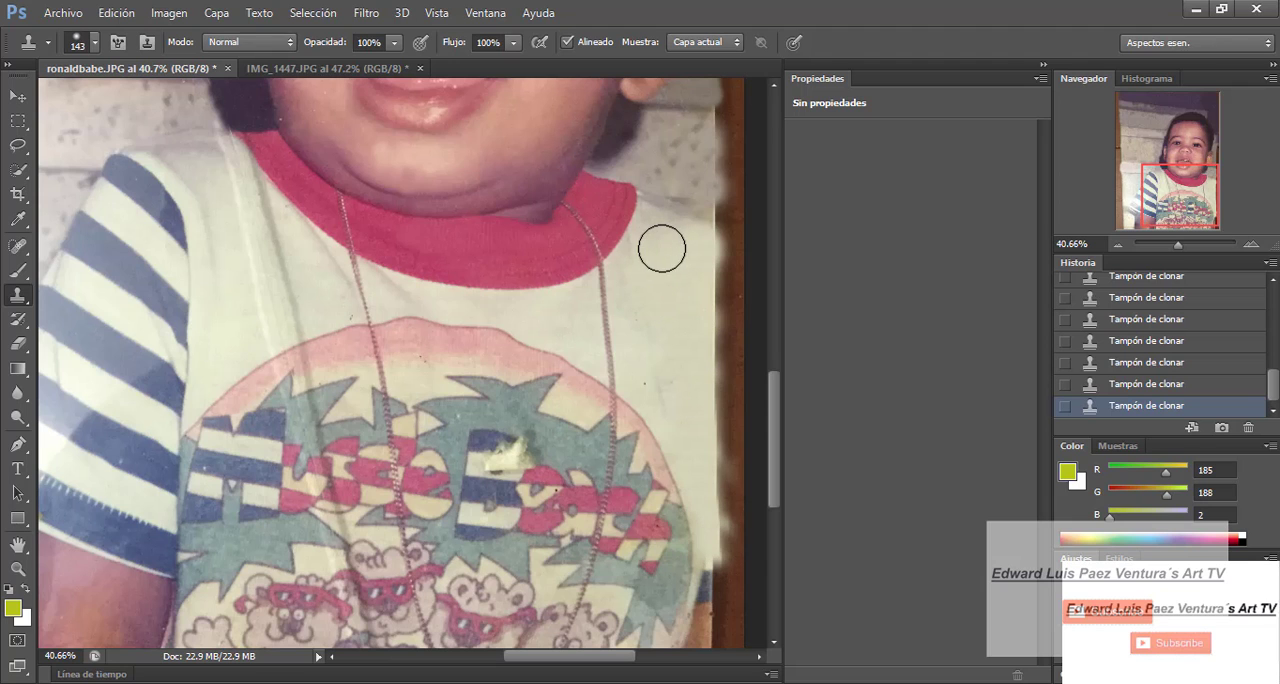
# - Clone clean white shirt fabric over the long crease between the striped sleeve and the red collar
pyautogui.moveTo(773, 430); pyautogui.dragTo(784, 365)
pyautogui.moveTo(1179, 245); pyautogui.dragTo(1174, 244)
pyautogui.moveTo(774, 375); pyautogui.dragTo(782, 341)
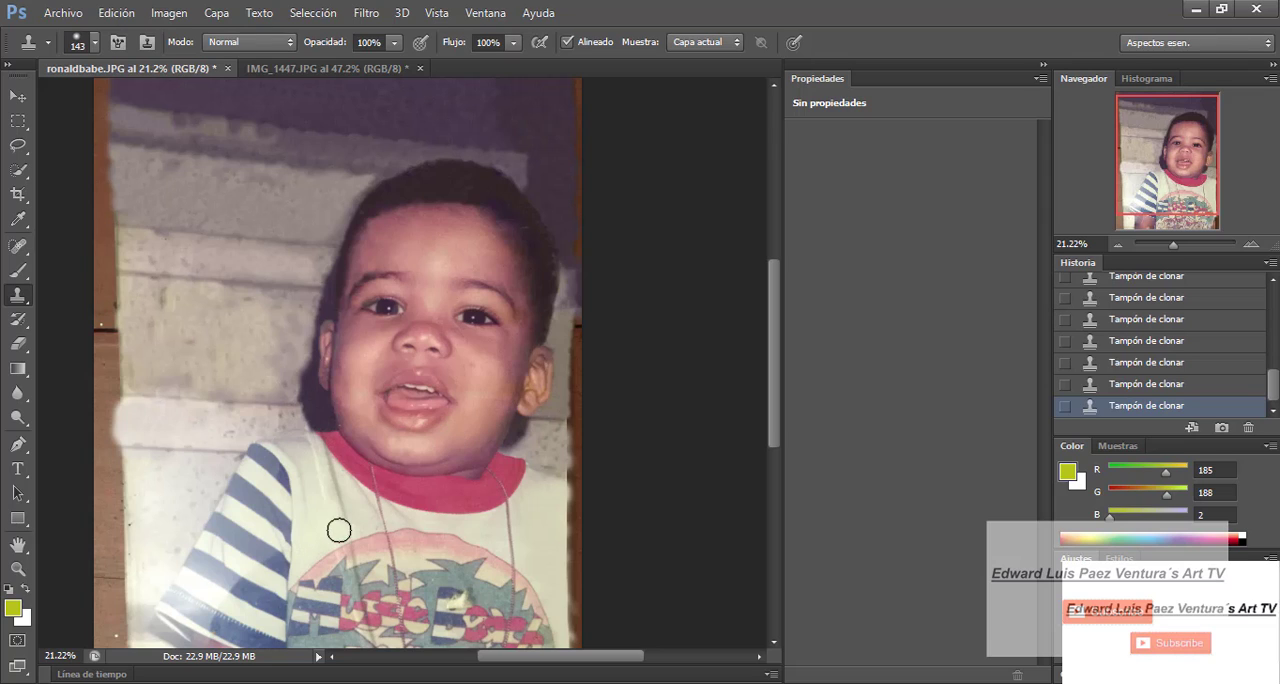
pyautogui.moveTo(321, 511)
pyautogui.mouseDown()
pyautogui.moveTo(323, 534)
pyautogui.moveTo(363, 517)
pyautogui.moveTo(343, 517)
pyautogui.mouseUp()
pyautogui.keyDown('alt'); pyautogui.click(402, 530); pyautogui.keyUp('alt')
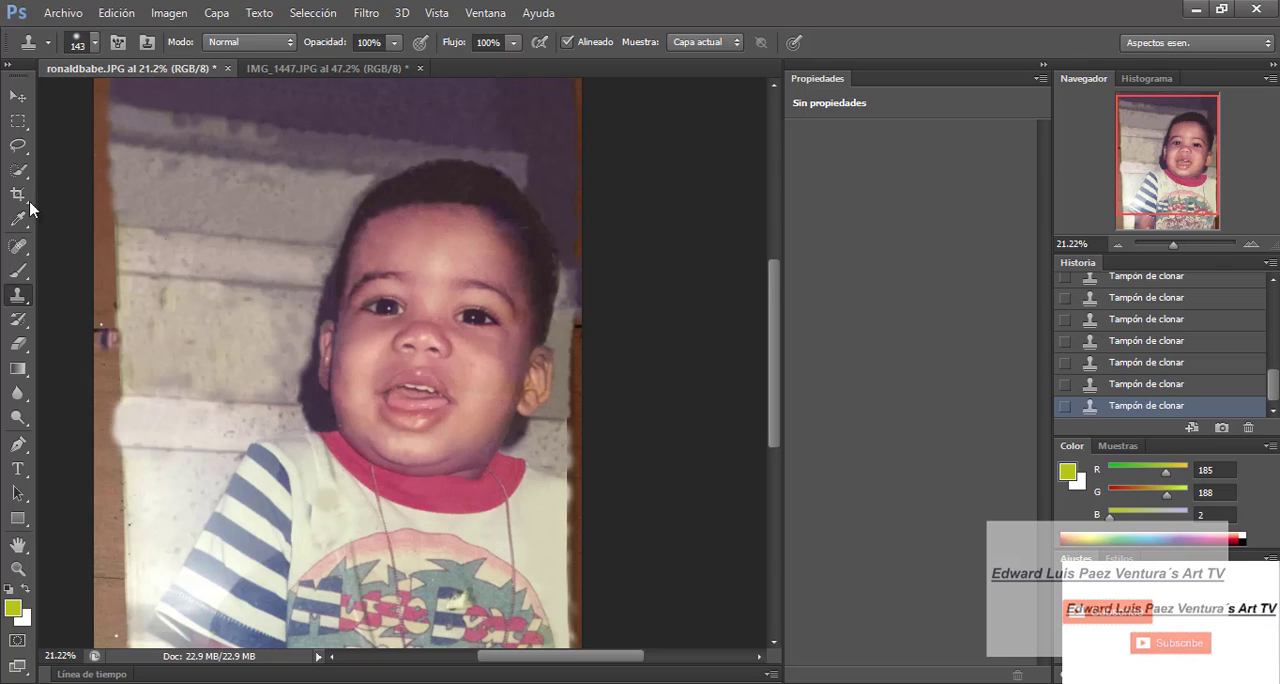
# - Reduce the brush to 97 px and clone shirt fabric over the remaining crease and blotches between the sleeve, collar and print
pyautogui.moveTo(1173, 245); pyautogui.dragTo(1178, 245)
pyautogui.moveTo(774, 350); pyautogui.dragTo(774, 408)
pyautogui.click(95, 43)
pyautogui.click(115, 102)
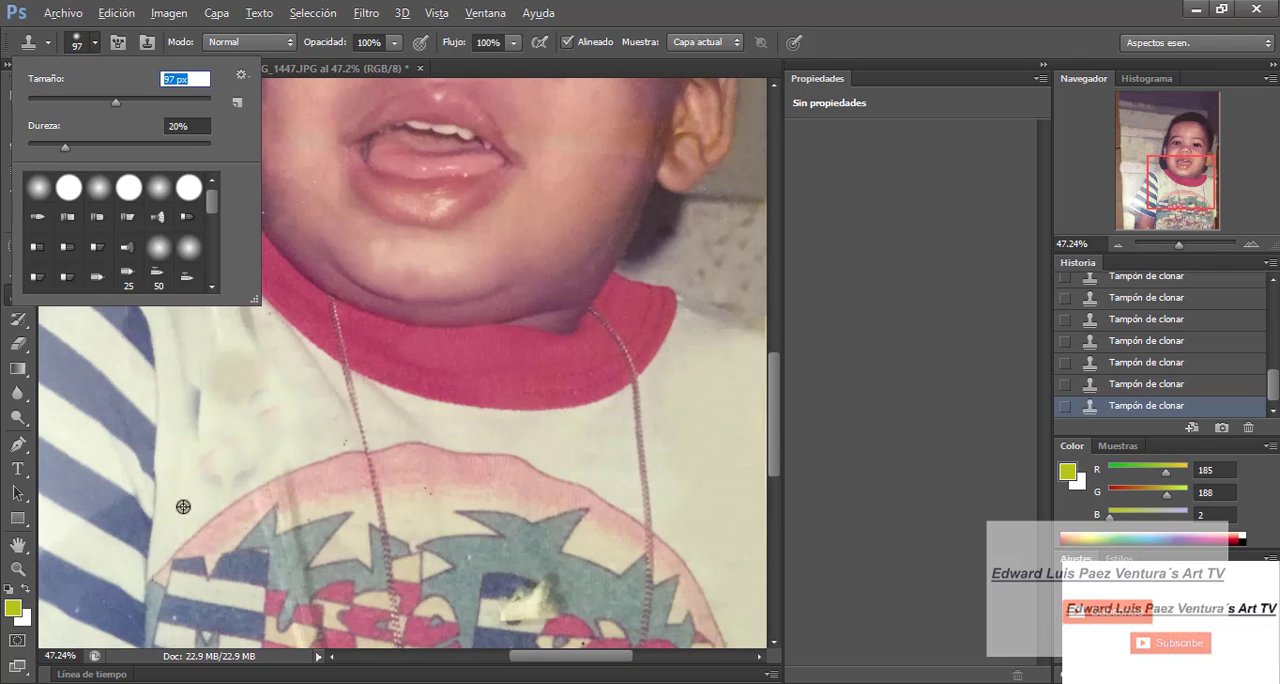
pyautogui.keyDown('alt'); pyautogui.click(183, 507); pyautogui.keyUp('alt')
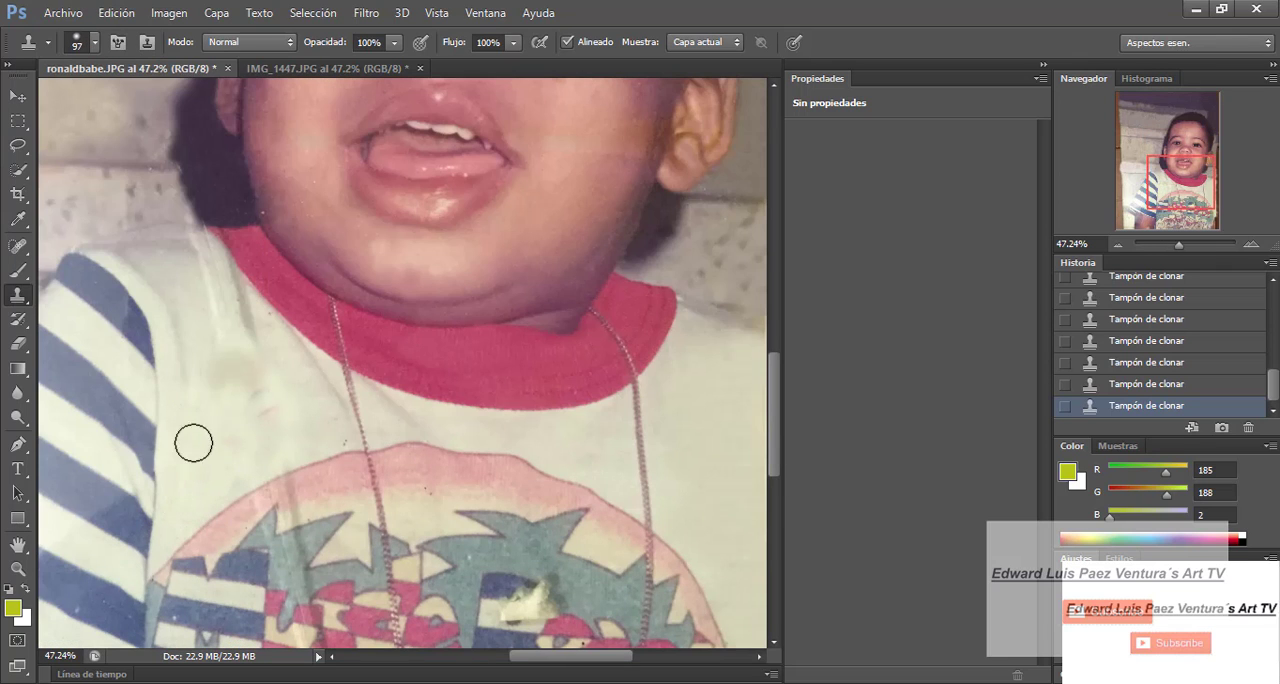
pyautogui.moveTo(265, 412)
pyautogui.mouseDown()
pyautogui.moveTo(249, 359)
pyautogui.moveTo(224, 411)
pyautogui.moveTo(233, 346)
pyautogui.moveTo(209, 437)
pyautogui.moveTo(233, 361)
pyautogui.mouseUp()
pyautogui.moveTo(217, 316)
pyautogui.mouseDown()
pyautogui.moveTo(195, 253)
pyautogui.moveTo(172, 266)
pyautogui.moveTo(190, 257)
pyautogui.moveTo(156, 251)
pyautogui.moveTo(239, 310)
pyautogui.moveTo(244, 349)
pyautogui.moveTo(223, 291)
pyautogui.mouseUp()
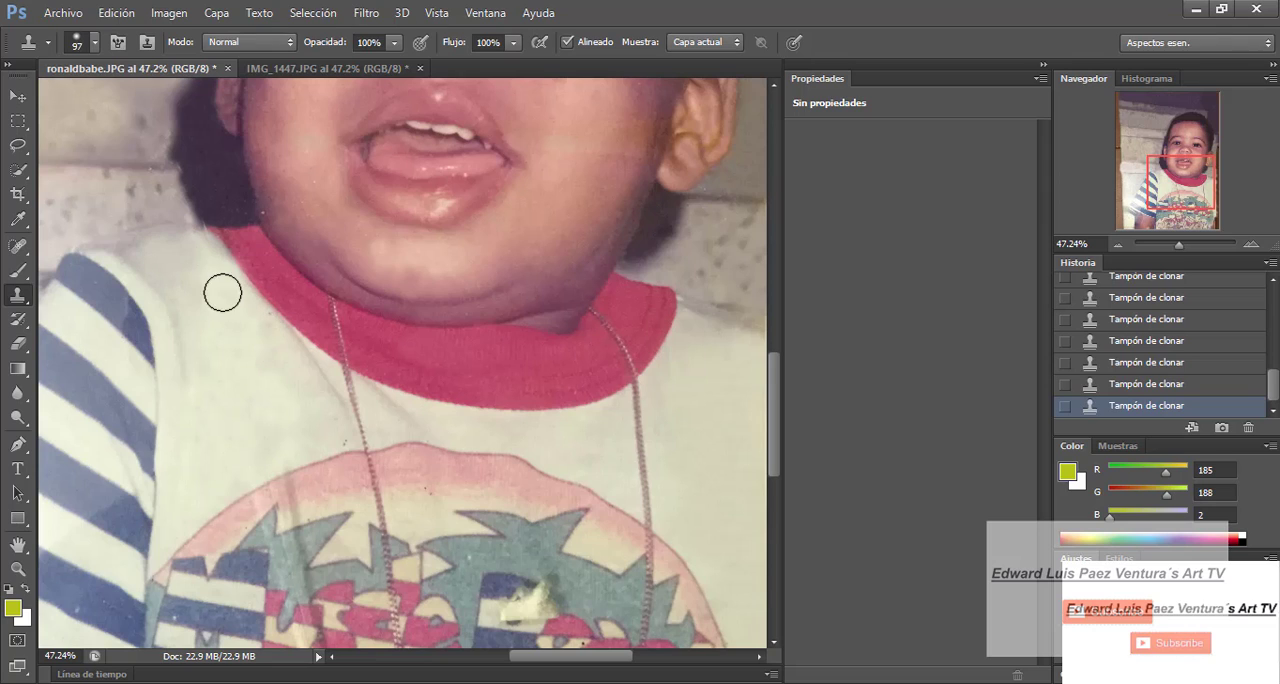
pyautogui.moveTo(278, 422); pyautogui.dragTo(307, 424)
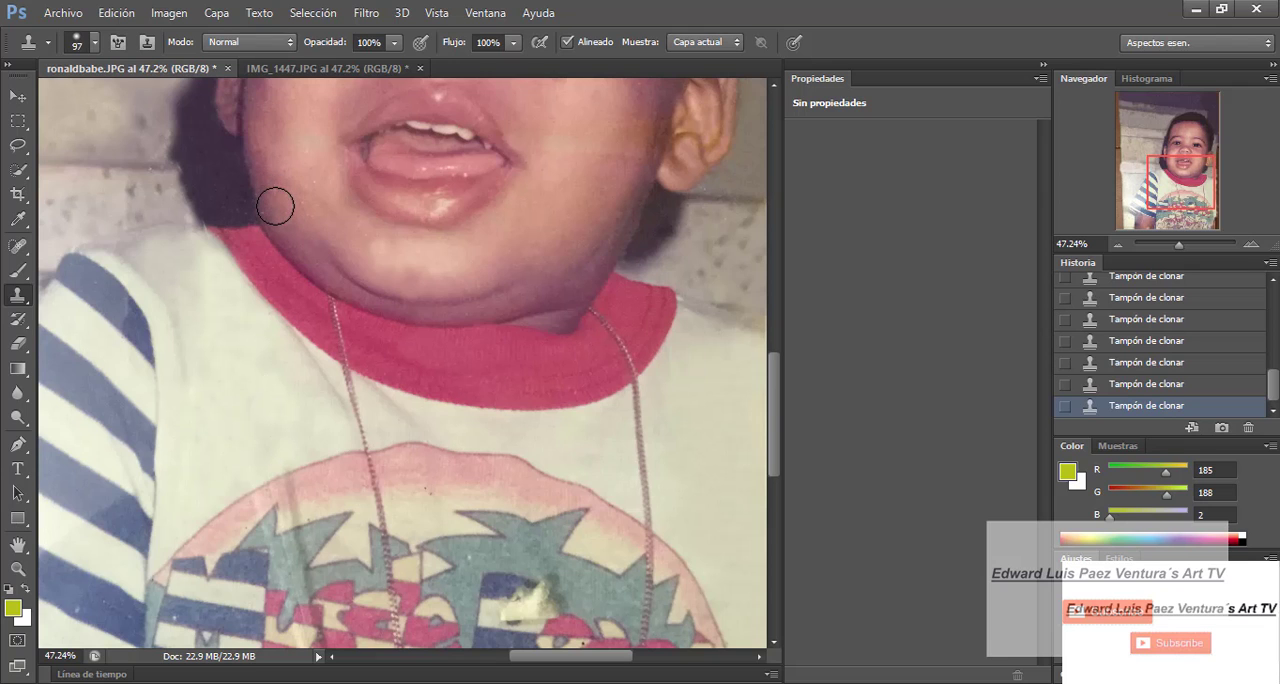
pyautogui.moveTo(1179, 244); pyautogui.dragTo(1180, 245)
pyautogui.moveTo(453, 408); pyautogui.dragTo(449, 414)
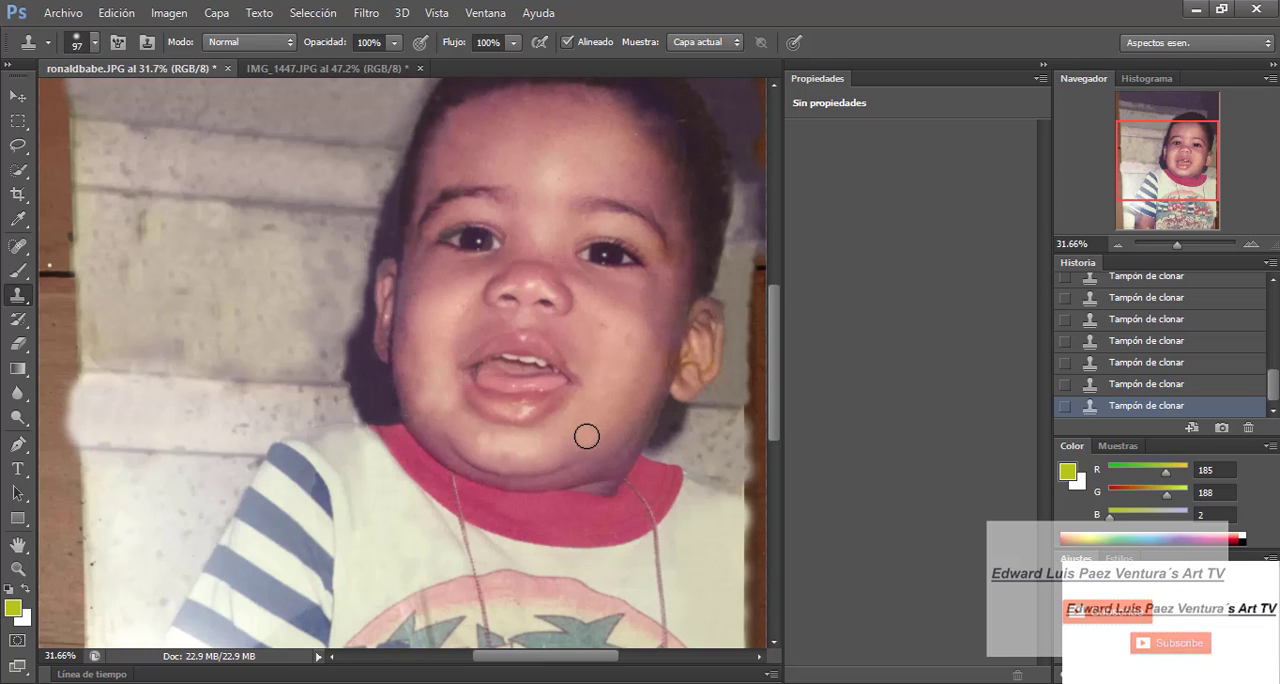
# - Enlarge the brush to 360 px and clone pale wall down the photo's lower left edge beside the striped sleeve and arm
pyautogui.click(1171, 246)
pyautogui.moveTo(1179, 246); pyautogui.dragTo(1175, 246)
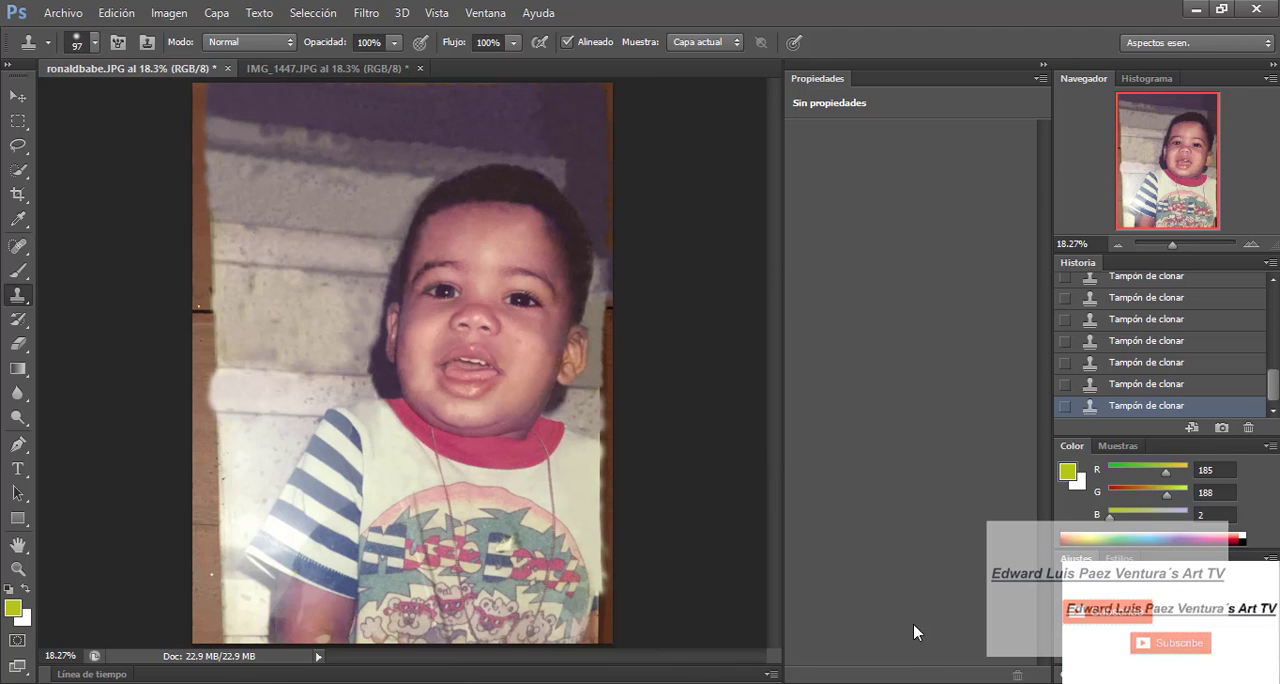
pyautogui.click(90, 44)
pyautogui.write('360')
pyautogui.press('Return')
pyautogui.click(230, 455)
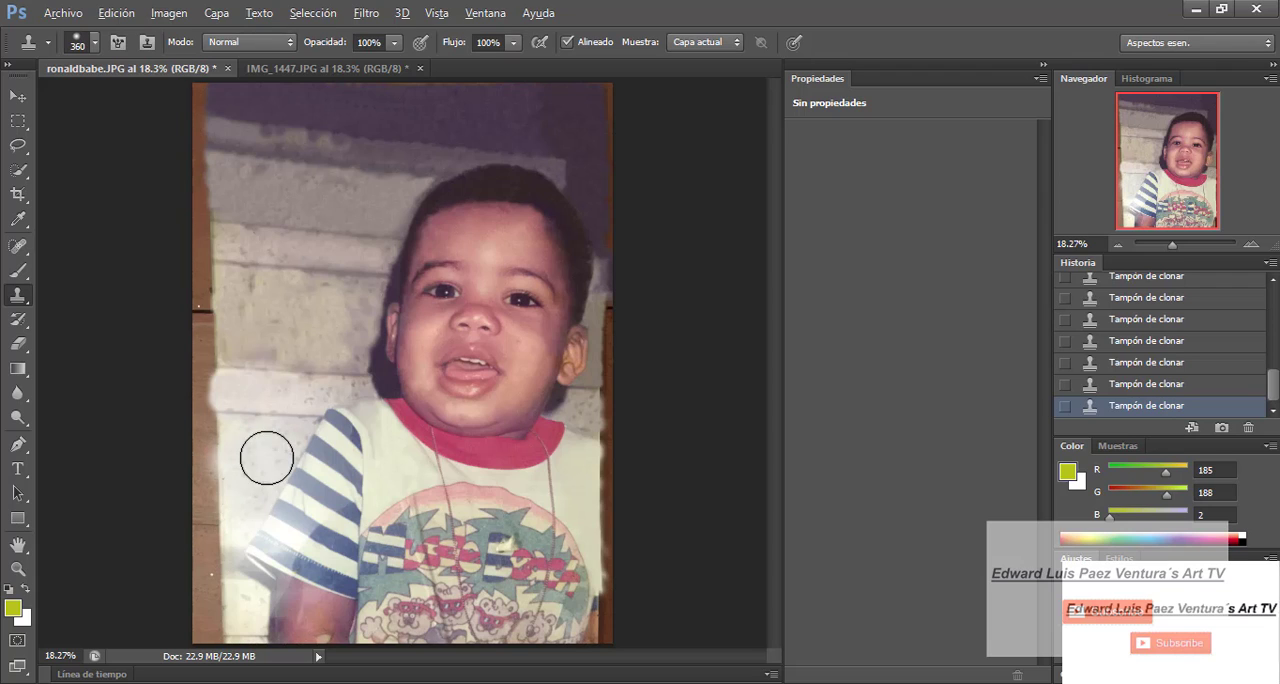
pyautogui.click(222, 517)
pyautogui.click(223, 533)
pyautogui.click(225, 525)
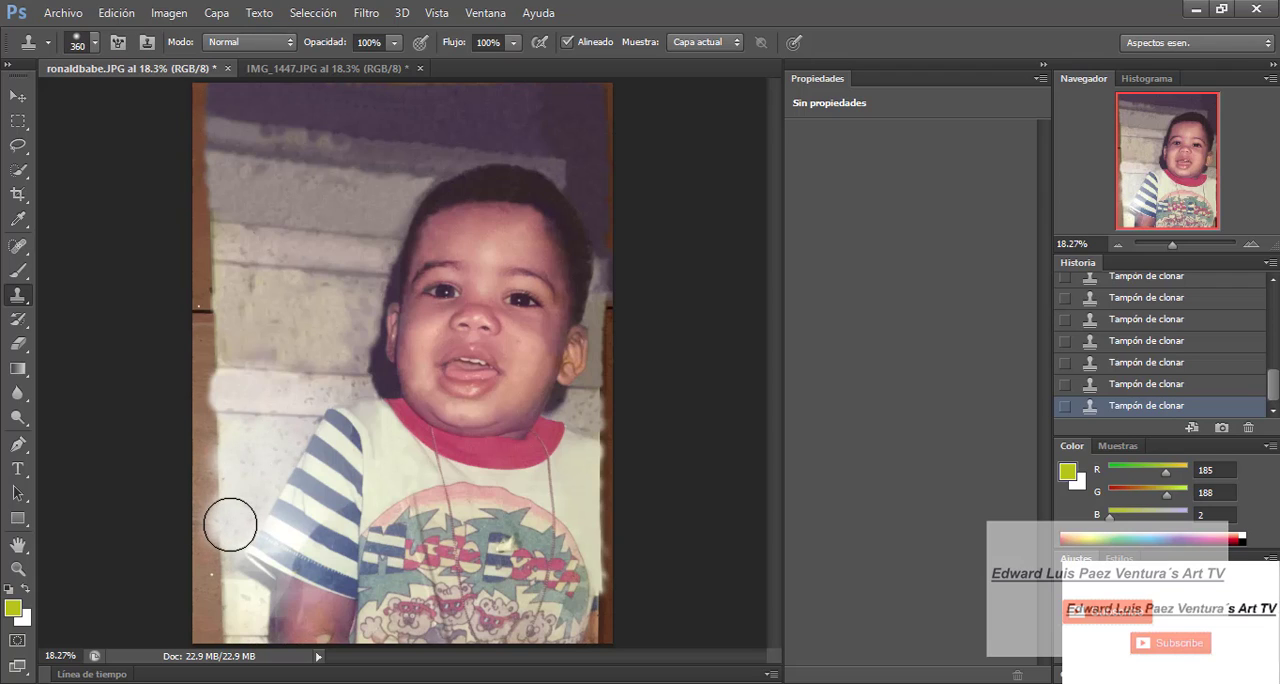
pyautogui.click(216, 592)
pyautogui.click(233, 597)
pyautogui.keyDown('alt'); pyautogui.click(258, 454); pyautogui.keyUp('alt')
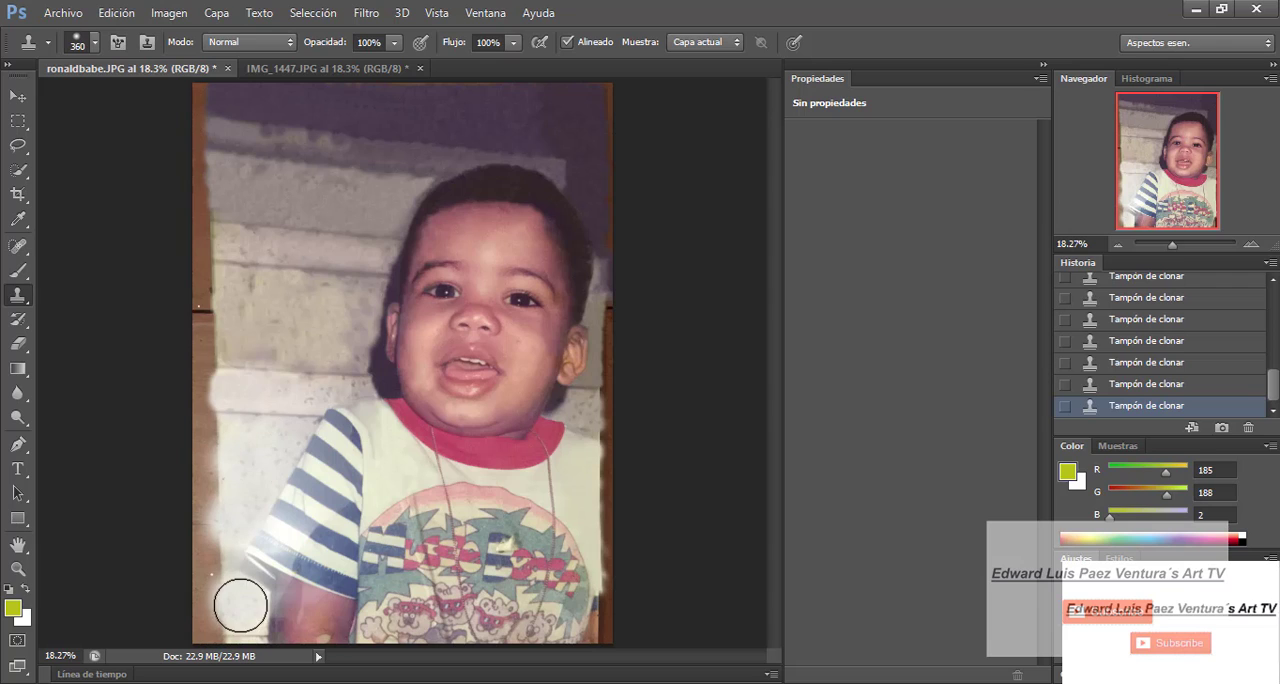
pyautogui.click(234, 606)
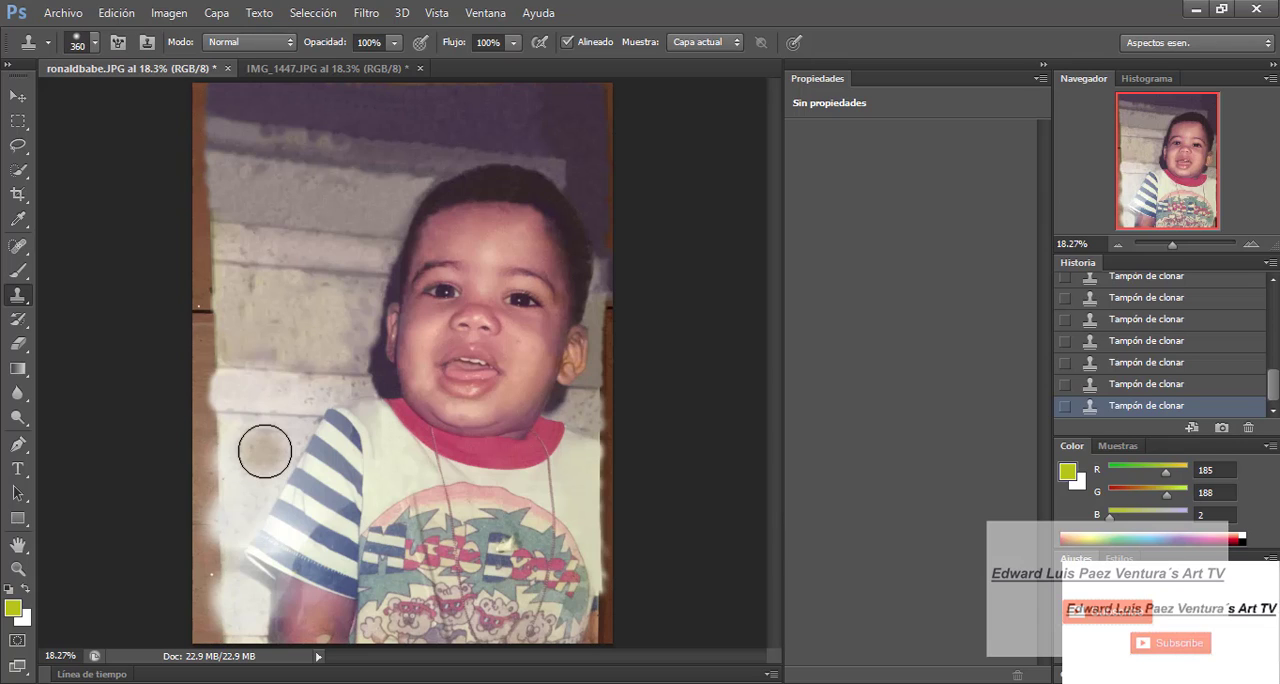
# - Set the brush to 156 px and clone clean skin over the damaged patches on the arm below the striped sleeve
pyautogui.click(95, 43)
pyautogui.click(88, 99)
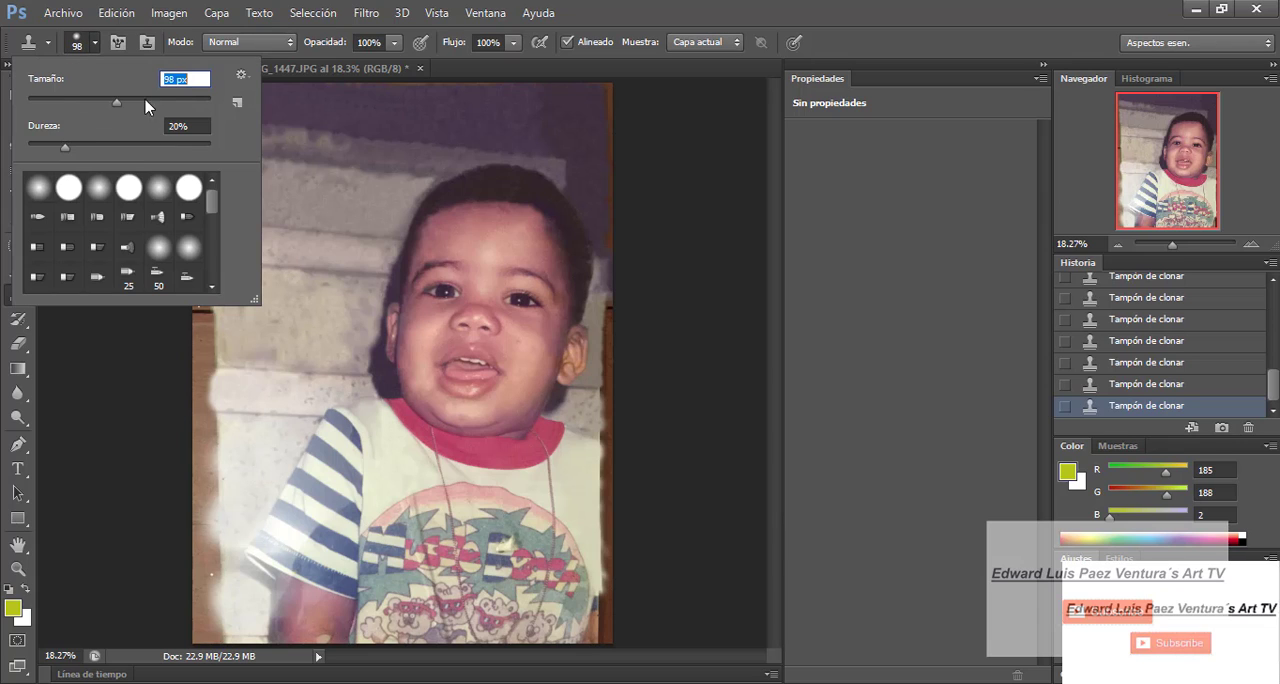
pyautogui.write('156')
pyautogui.press('Return')
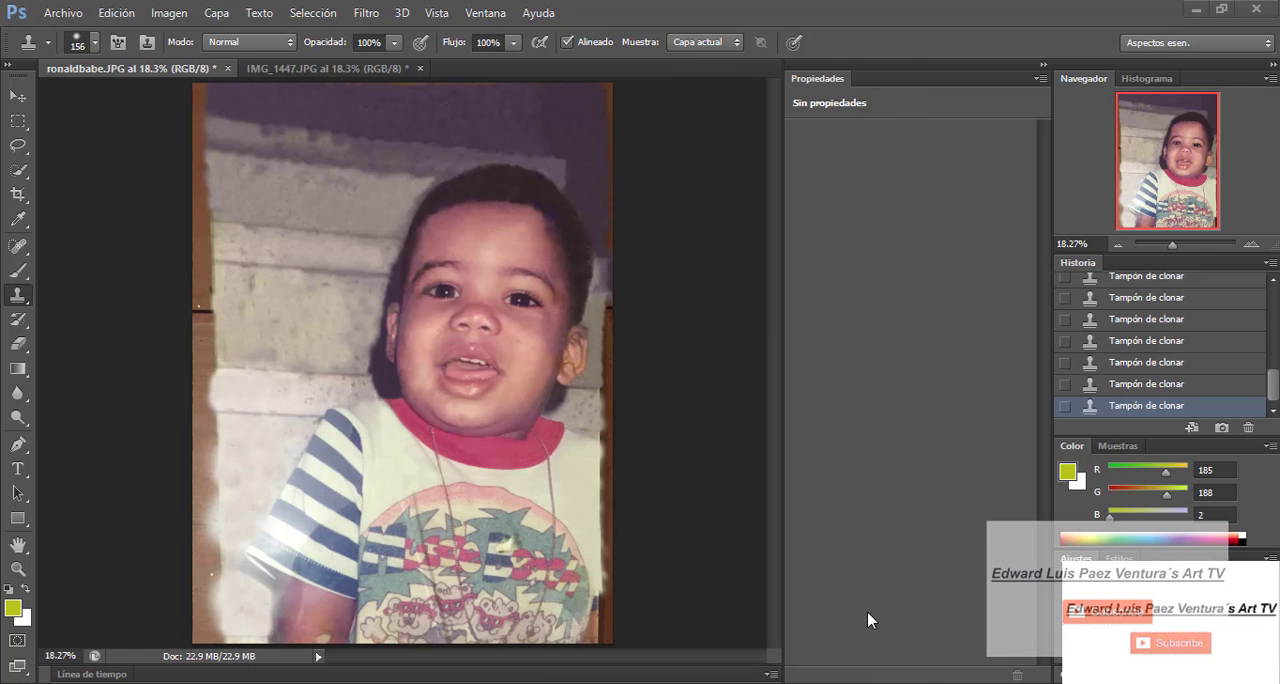
pyautogui.click(1045, 66)
pyautogui.scroll(3, 997, 494)
pyautogui.click(325, 474)
pyautogui.click(312, 499)
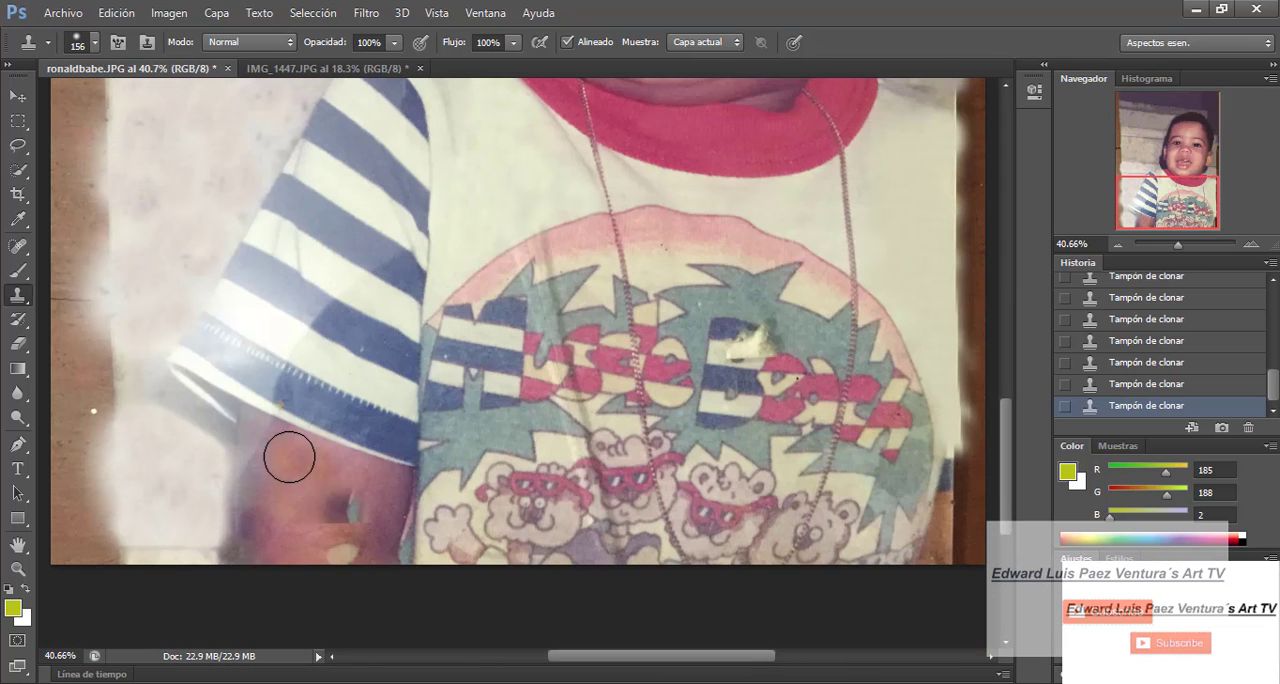
pyautogui.moveTo(289, 457); pyautogui.dragTo(261, 436)
pyautogui.click(274, 440)
pyautogui.click(360, 509)
# - Reduce the brush to 97 px and clone skin down the outer edge of the arm to rebuild its contour
pyautogui.click(95, 43)
pyautogui.moveTo(123, 103); pyautogui.dragTo(114, 103)
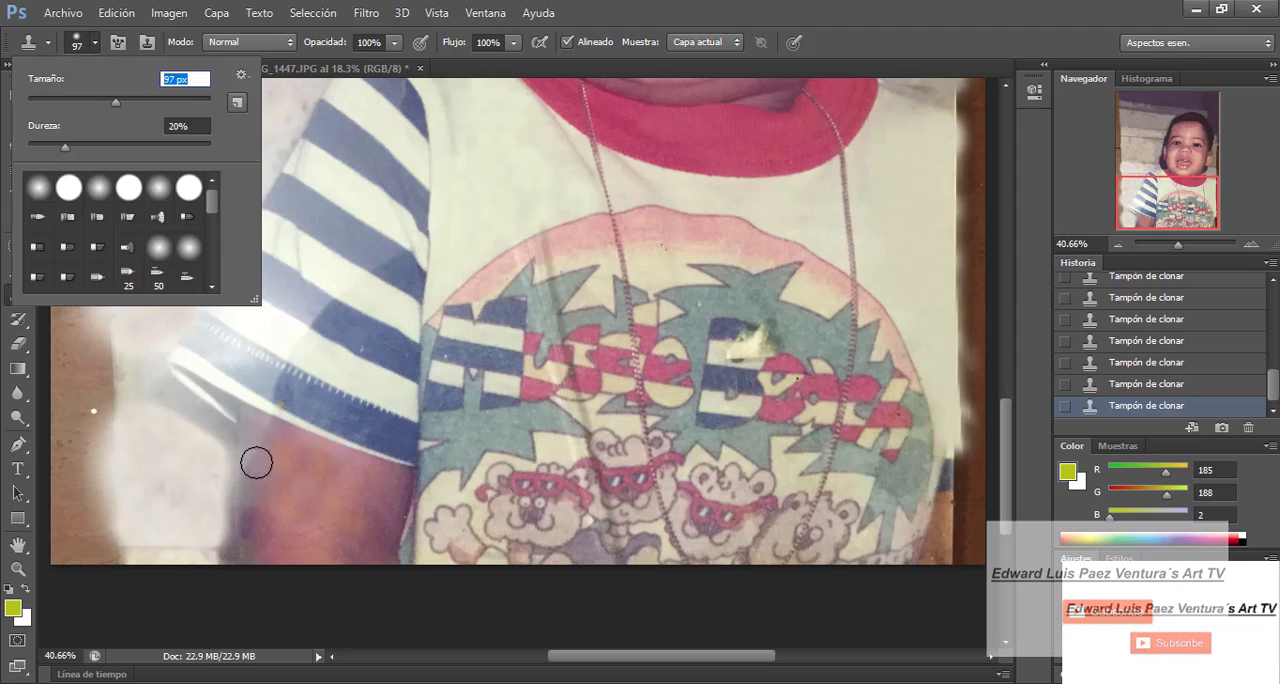
pyautogui.click(254, 462)
pyautogui.click(110, 18)
pyautogui.click(95, 43)
pyautogui.click(266, 478)
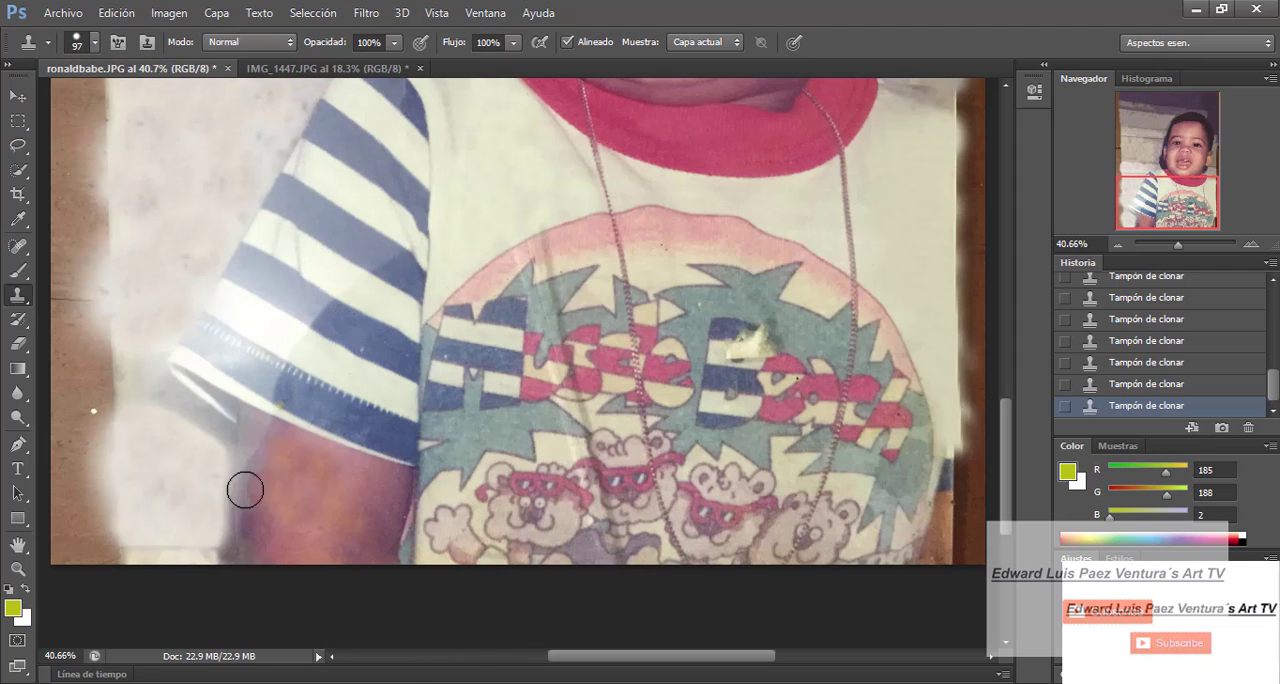
pyautogui.moveTo(258, 488); pyautogui.dragTo(254, 512)
pyautogui.click(95, 43)
pyautogui.click(254, 521)
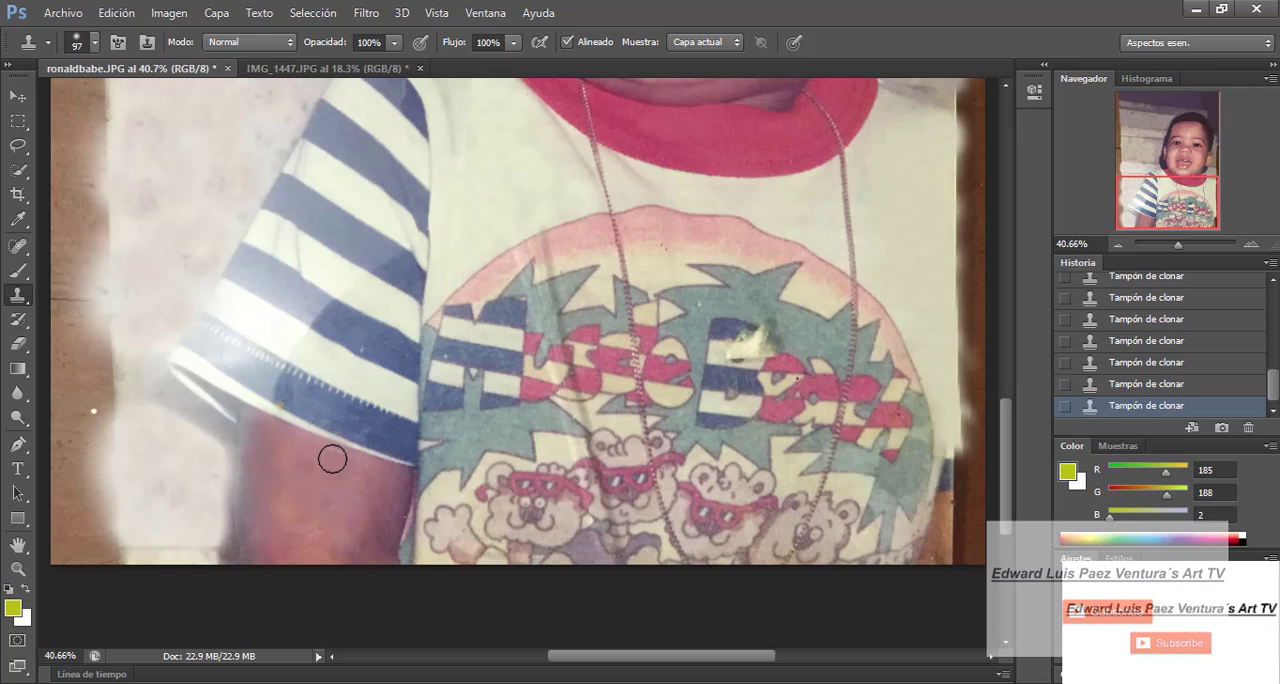
# - Set the brush to 110 px and clone skin across the arm below the sleeve hem to even out its shading
pyautogui.moveTo(1178, 245); pyautogui.dragTo(1181, 246)
pyautogui.click(95, 43)
pyautogui.click(72, 188)
pyautogui.click(198, 531)
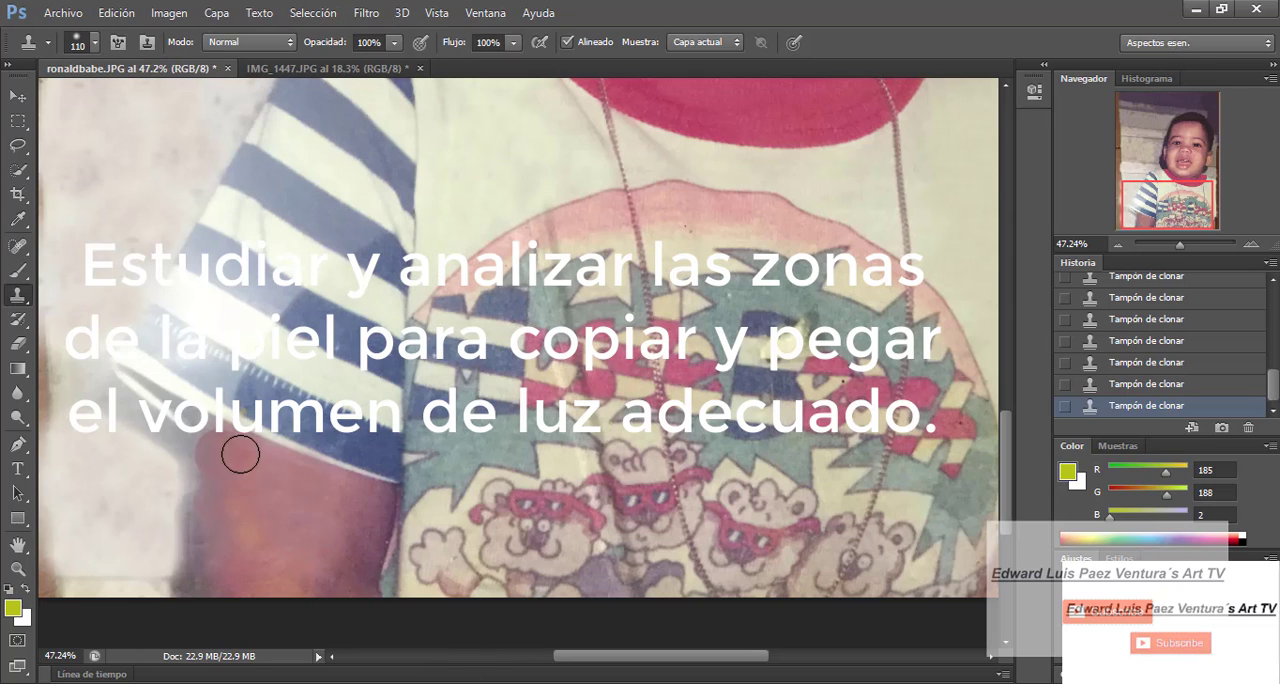
pyautogui.click(212, 573)
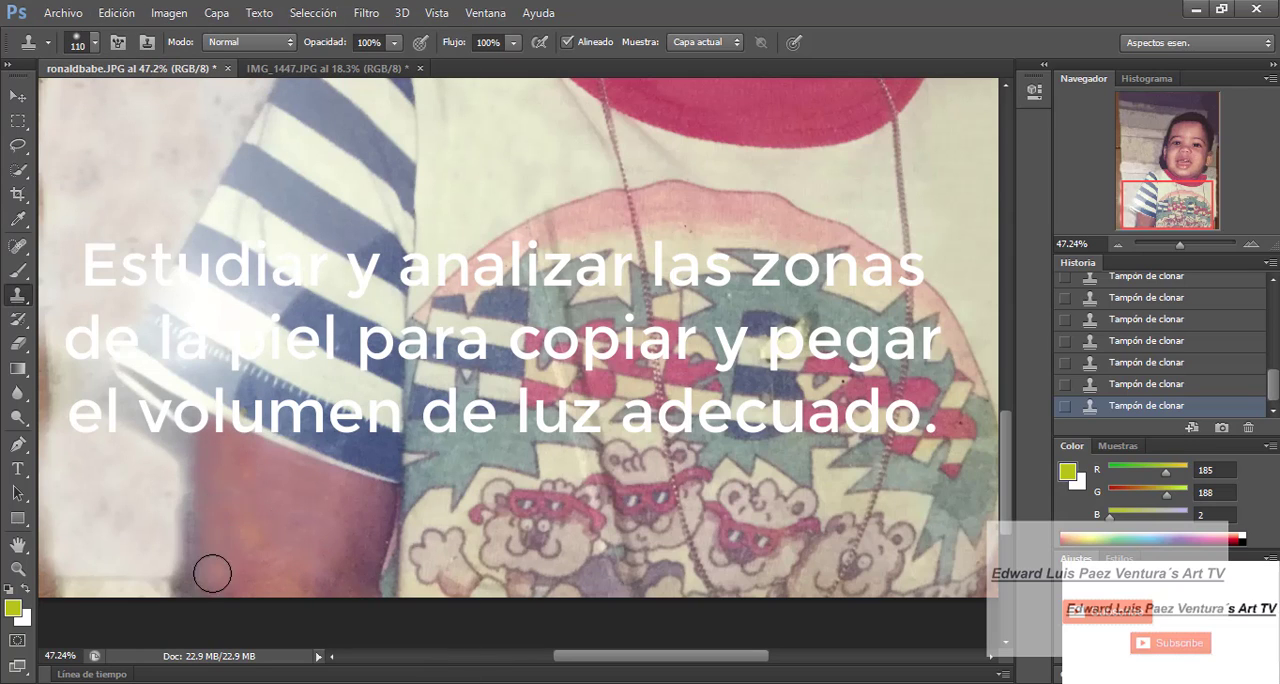
pyautogui.keyDown('alt'); pyautogui.click(278, 470); pyautogui.keyUp('alt')
# - Reduce the brush to 48 px and touch up the arm's outer edge just below the sleeve hem
pyautogui.click(95, 43)
pyautogui.moveTo(72, 91); pyautogui.dragTo(52, 91)
pyautogui.click(185, 455)
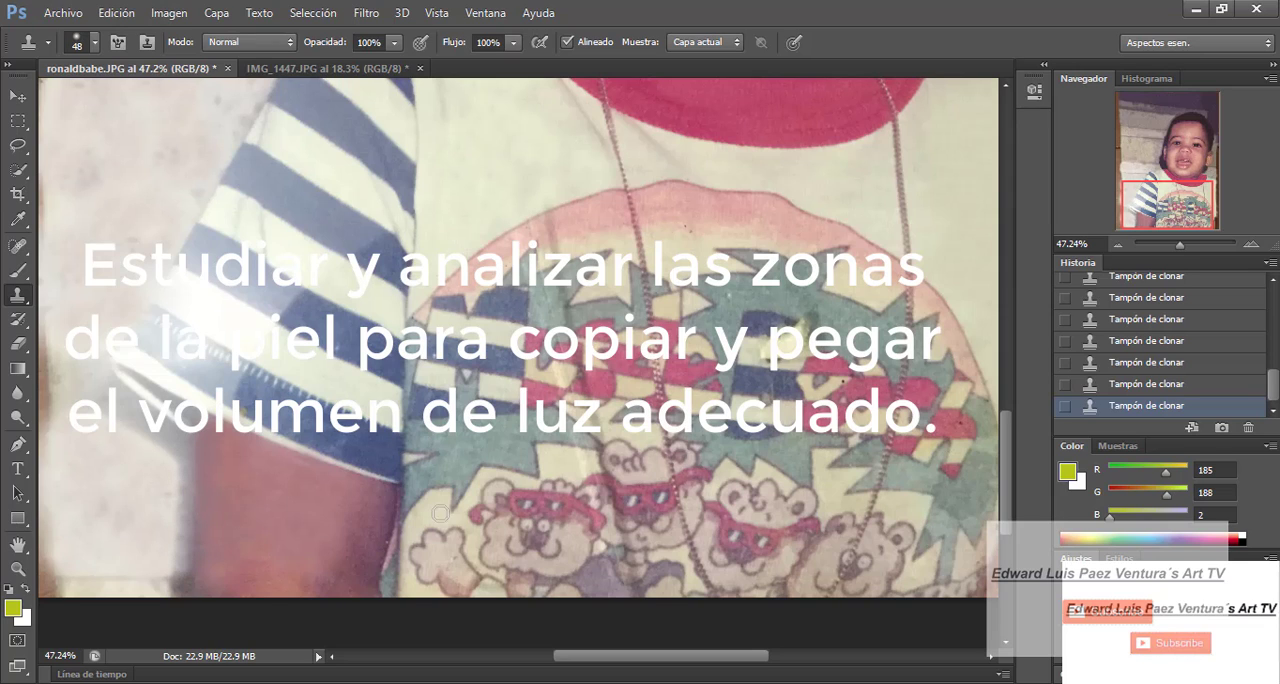
# - Set the brush to 54 px and clone teal print over the crease between the striped letter M and the palm leaves
pyautogui.click(95, 43)
pyautogui.moveTo(83, 101); pyautogui.dragTo(91, 101)
pyautogui.click(569, 218)
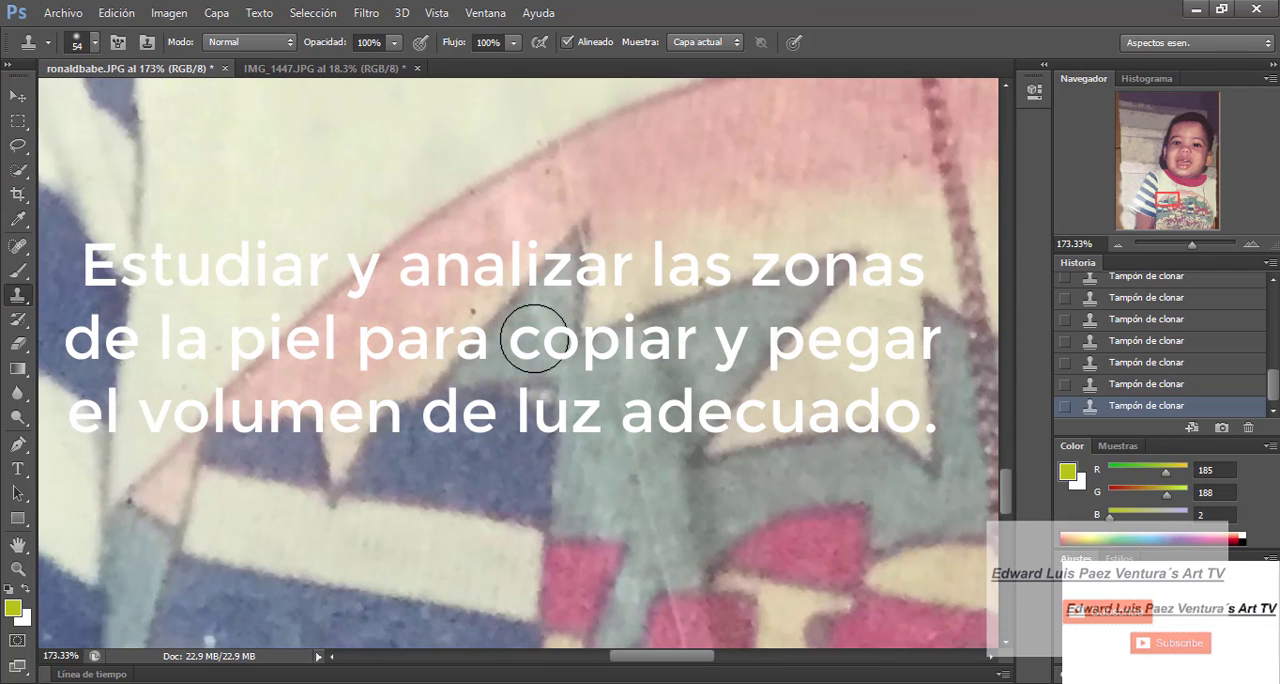
pyautogui.moveTo(690, 518); pyautogui.dragTo(677, 417)
pyautogui.click(677, 370)
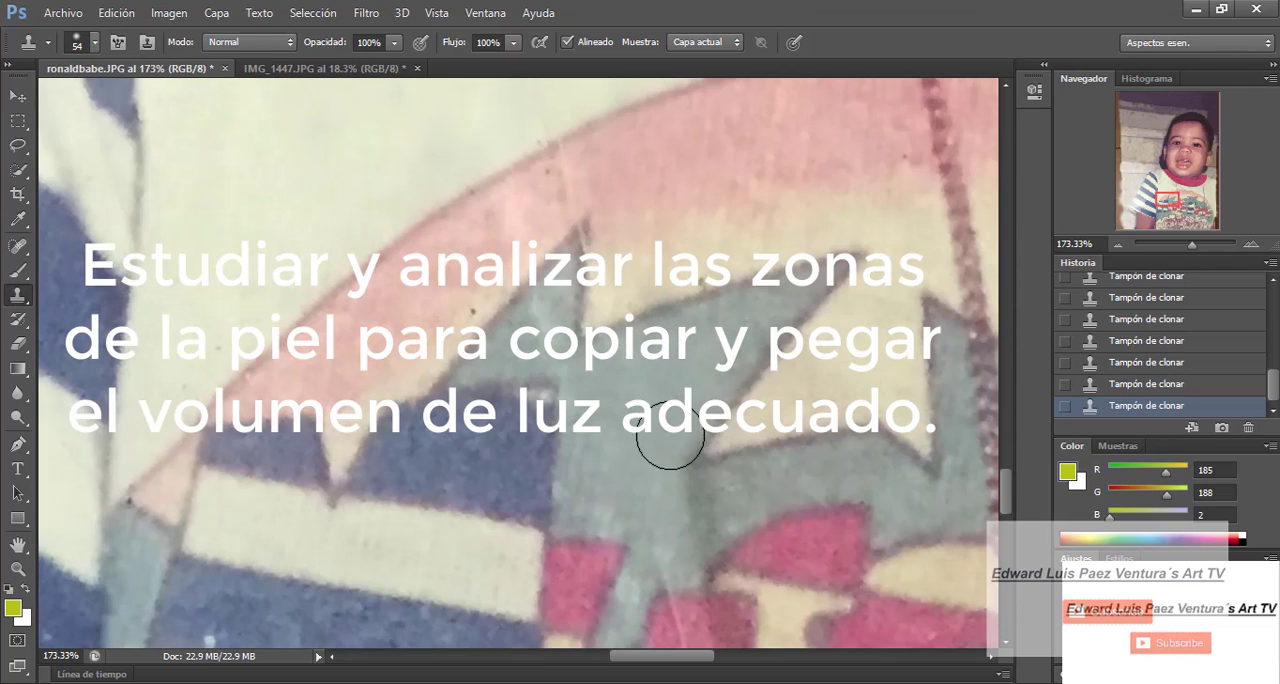
pyautogui.moveTo(668, 558); pyautogui.dragTo(690, 520)
pyautogui.keyDown('alt'); pyautogui.click(660, 512); pyautogui.keyUp('alt')
pyautogui.moveTo(1191, 244); pyautogui.dragTo(1187, 244)
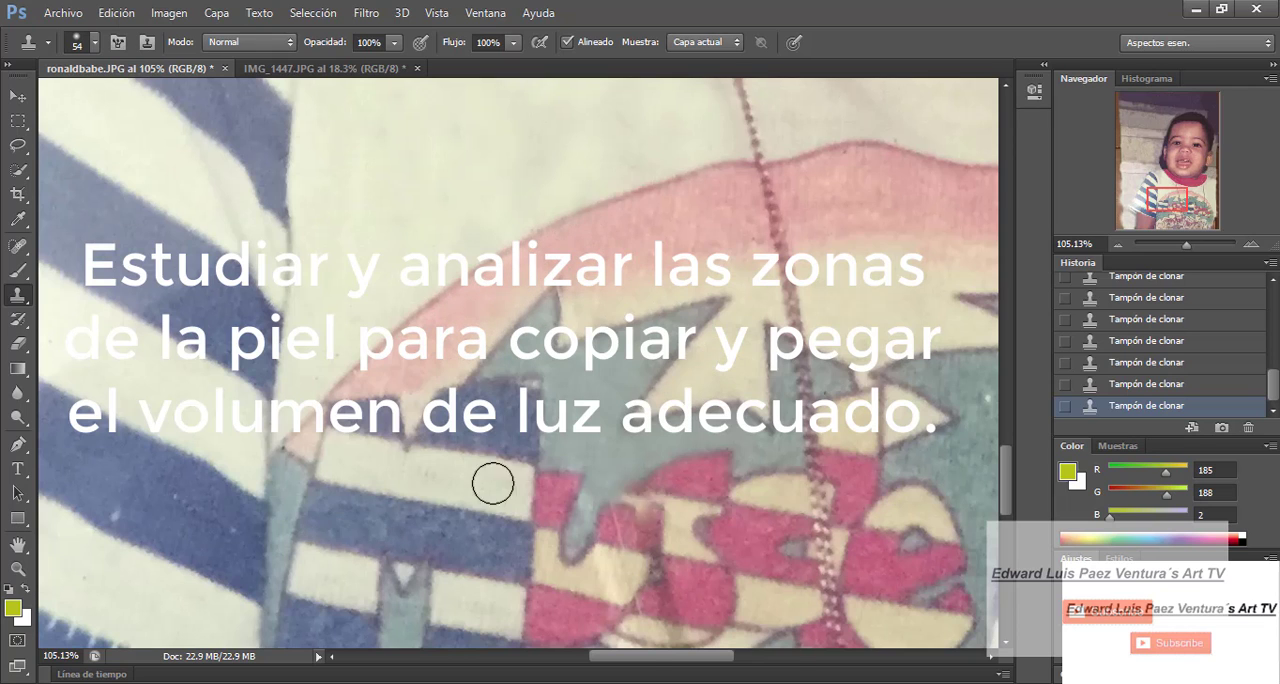
pyautogui.hscroll(5, 491, 477)
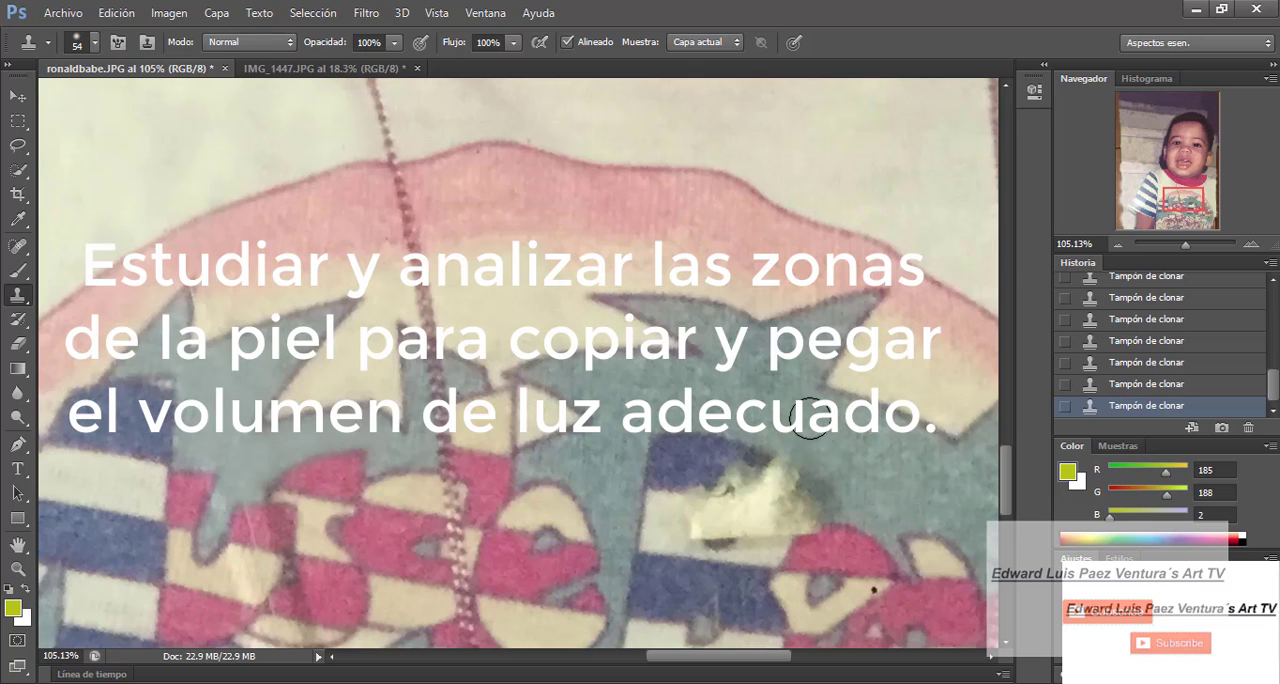
# - Clone teal print and the blue and cream stripes over the torn upper curve of the striped letter B
pyautogui.click(826, 469)
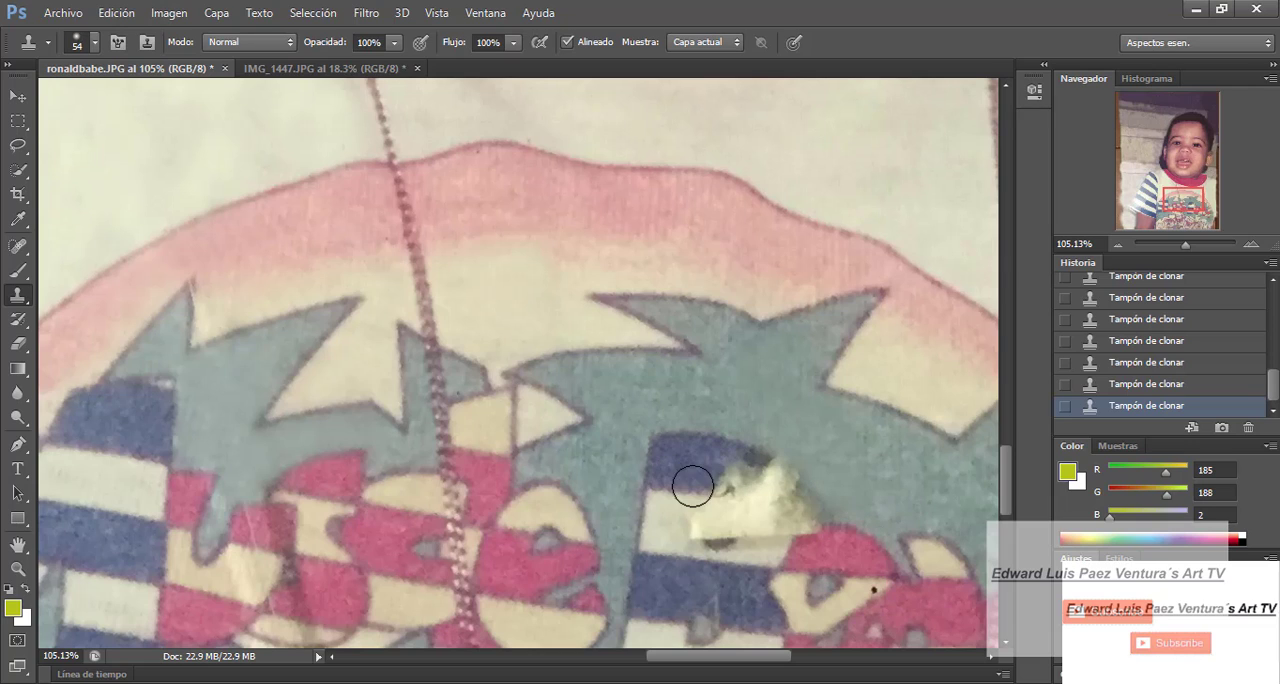
pyautogui.moveTo(701, 488)
pyautogui.mouseDown()
pyautogui.moveTo(666, 474)
pyautogui.moveTo(774, 491)
pyautogui.moveTo(723, 466)
pyautogui.moveTo(767, 476)
pyautogui.moveTo(776, 461)
pyautogui.mouseUp()
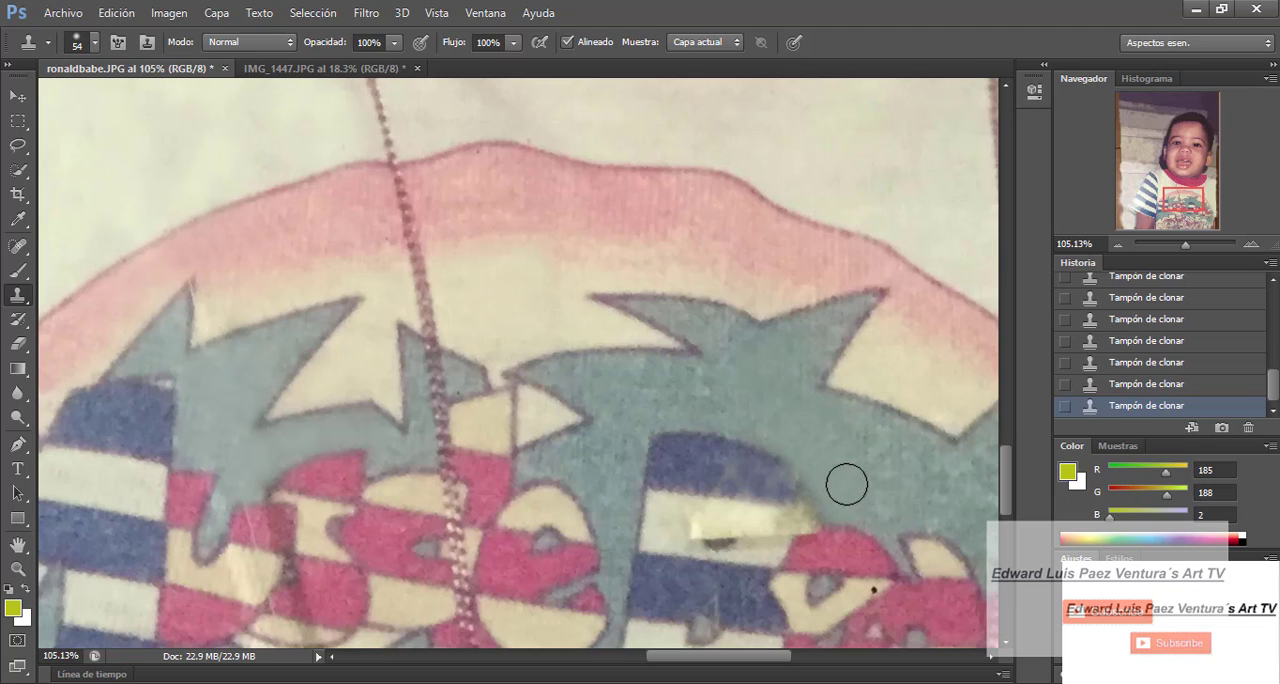
pyautogui.scroll(-5, 1008, 531)
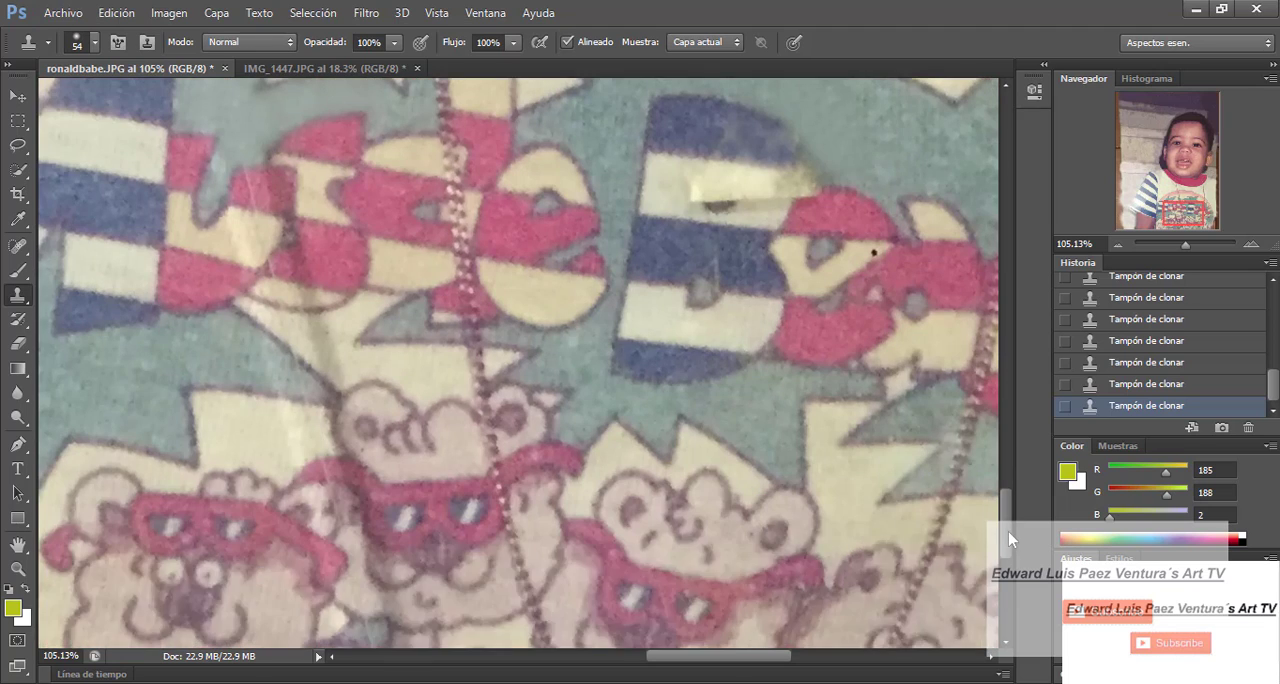
pyautogui.scroll(1, 1008, 531)
# - Switch to IMG_1447.JPG, locate the shirt lettering and set the clone brush to 201 px
pyautogui.click(337, 69)
pyautogui.click(1182, 245)
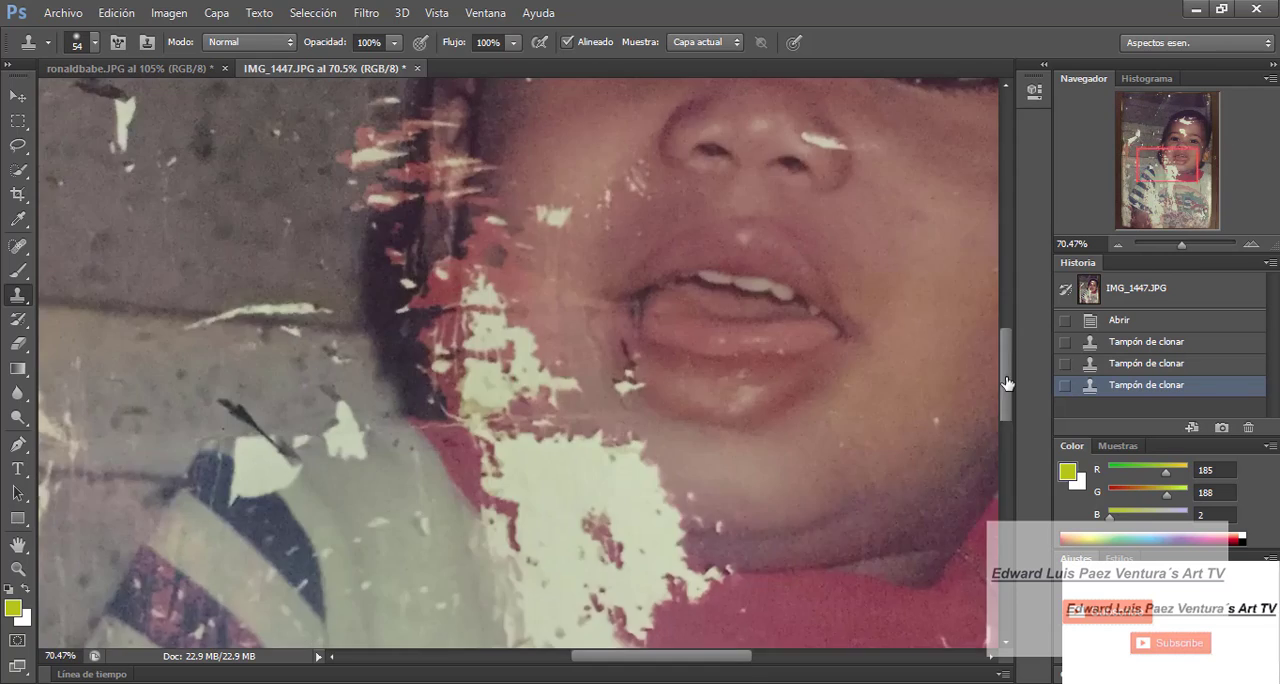
pyautogui.moveTo(1006, 383); pyautogui.dragTo(1006, 517)
pyautogui.click(95, 43)
pyautogui.click(115, 101)
pyautogui.click(132, 102)
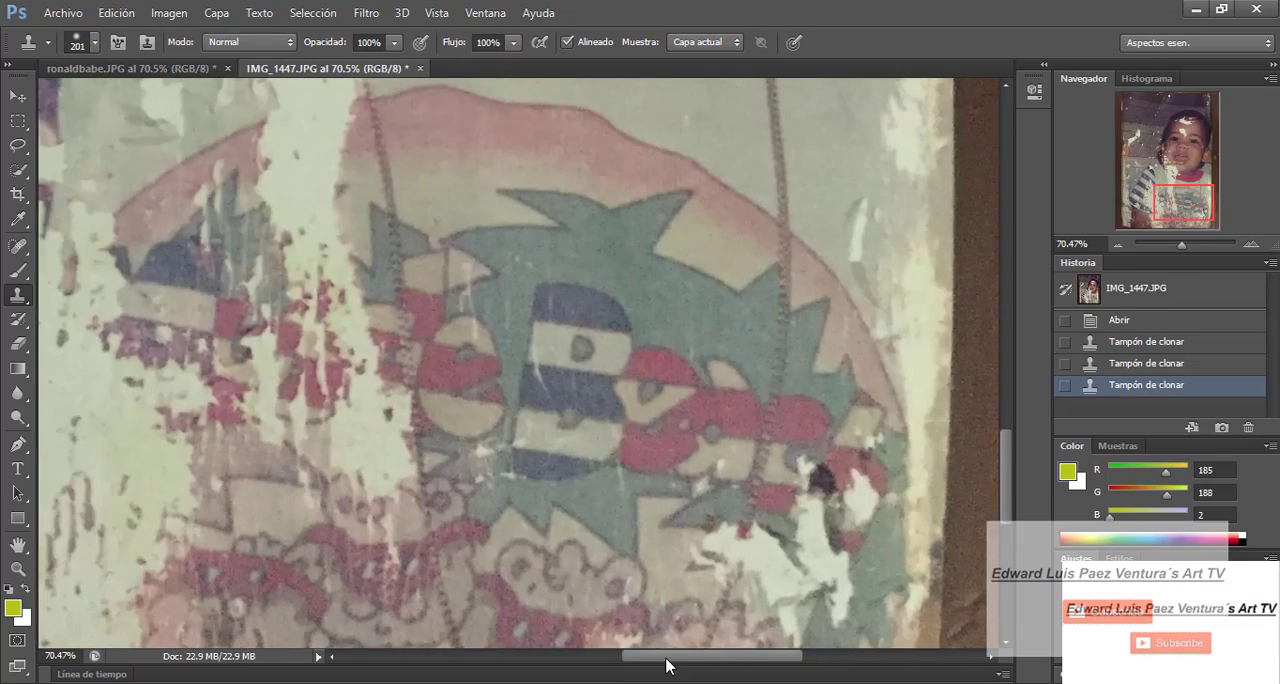
# - Compare the shirt print in ronaldbabe.JPG with the same lettering in IMG_1447.JPG
pyautogui.click(186, 68)
pyautogui.click(300, 68)
pyautogui.click(198, 68)
pyautogui.moveTo(727, 342)
pyautogui.mouseDown()
pyautogui.moveTo(683, 278)
pyautogui.moveTo(694, 278)
pyautogui.moveTo(679, 278)
pyautogui.mouseUp()
pyautogui.click(335, 68)
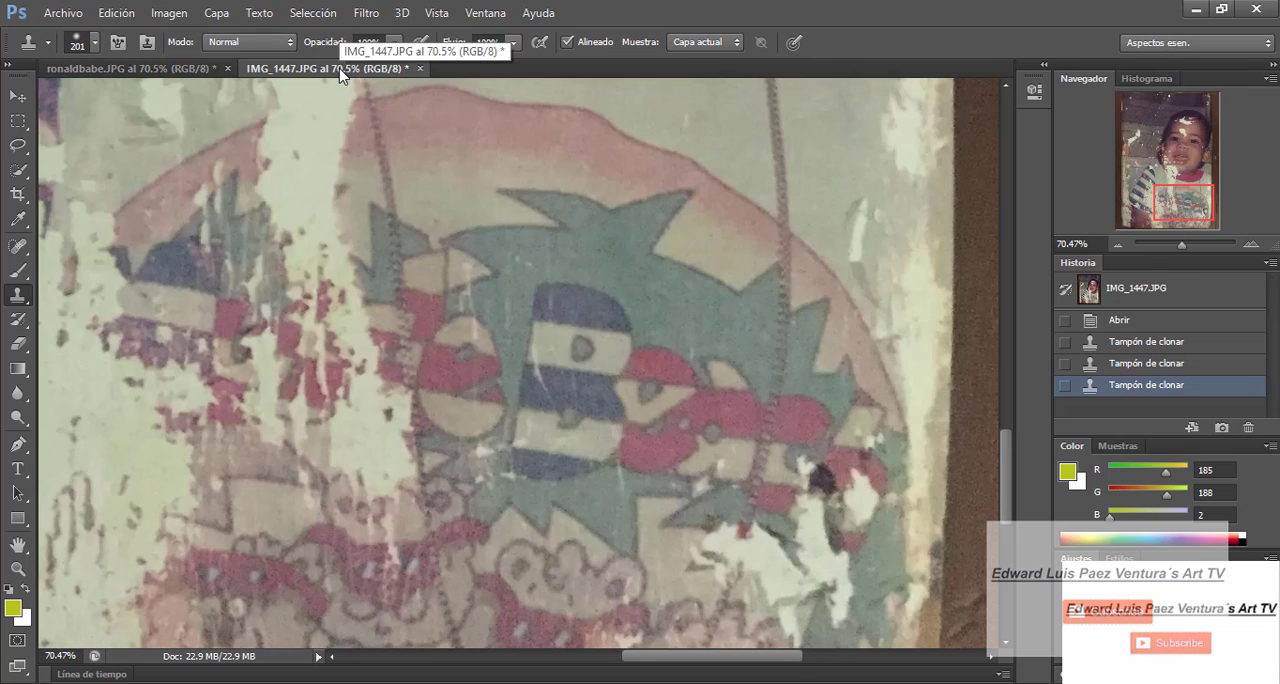
pyautogui.click(198, 68)
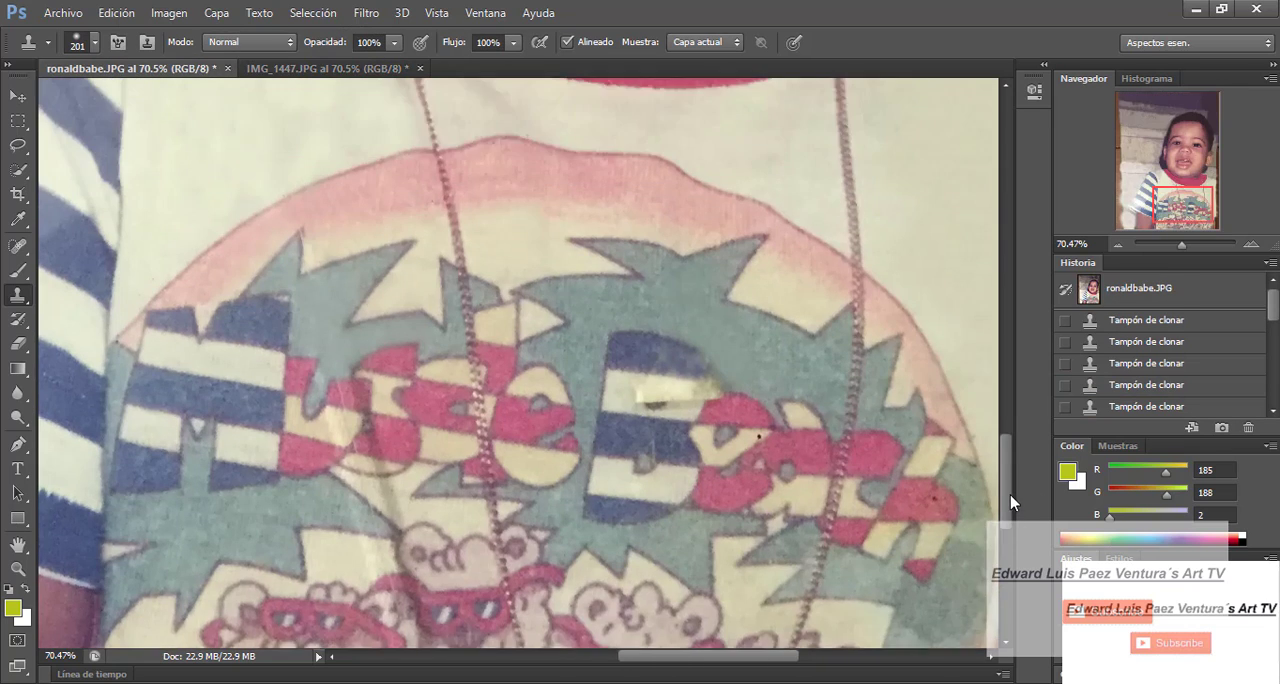
pyautogui.click(335, 68)
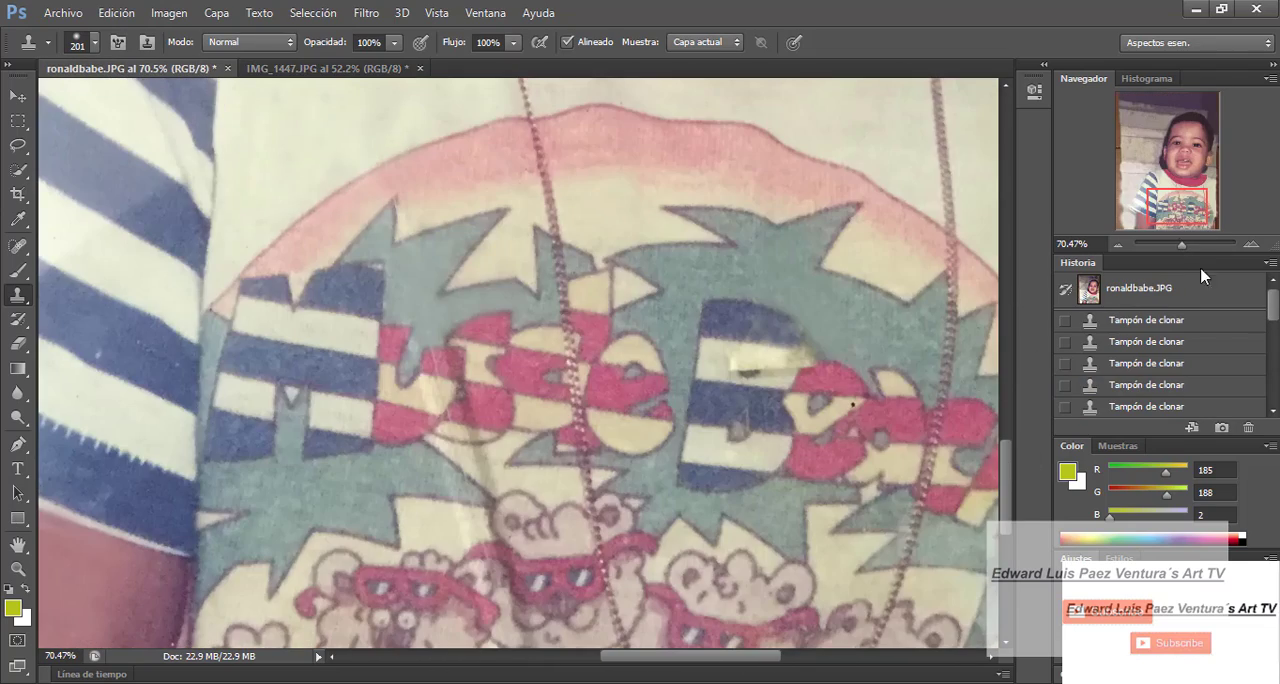
# - Clone the upper part of the letter B from IMG_1447.JPG onto the damaged letter in ronaldbabe.JPG
pyautogui.moveTo(1195, 244); pyautogui.dragTo(1185, 247)
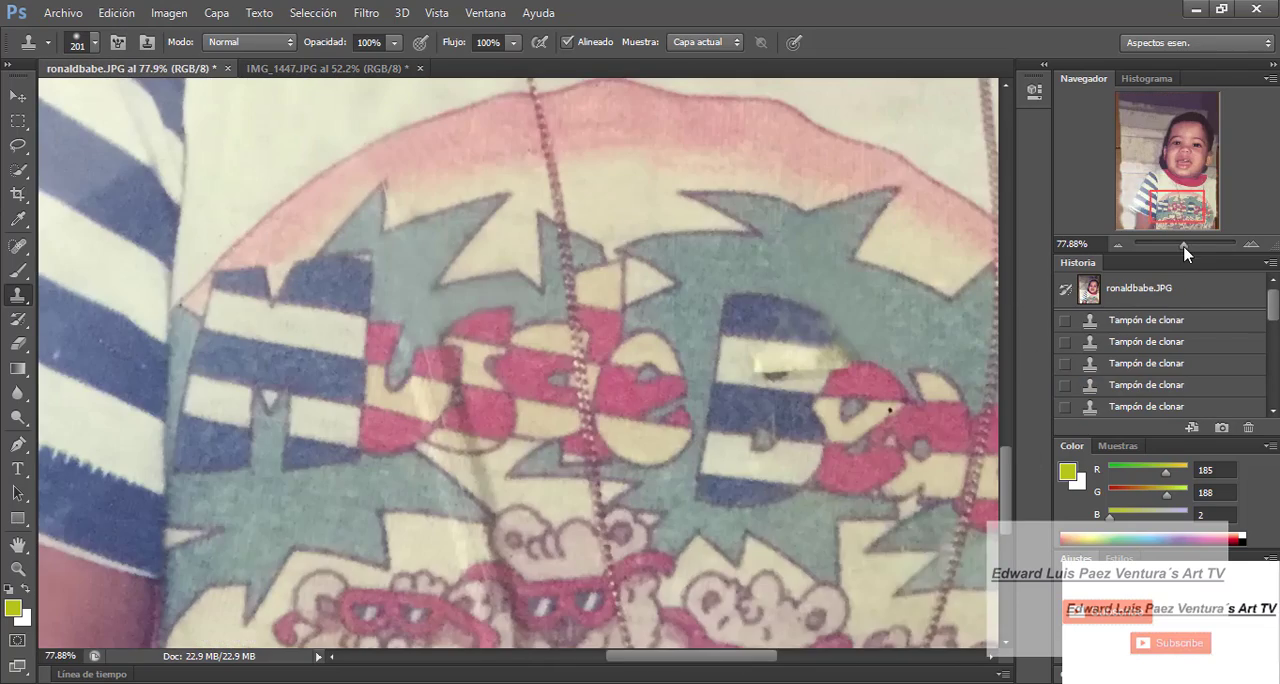
pyautogui.moveTo(743, 657); pyautogui.dragTo(769, 662)
pyautogui.keyDown('alt'); pyautogui.click(620, 330); pyautogui.keyUp('alt')
pyautogui.click(632, 350)
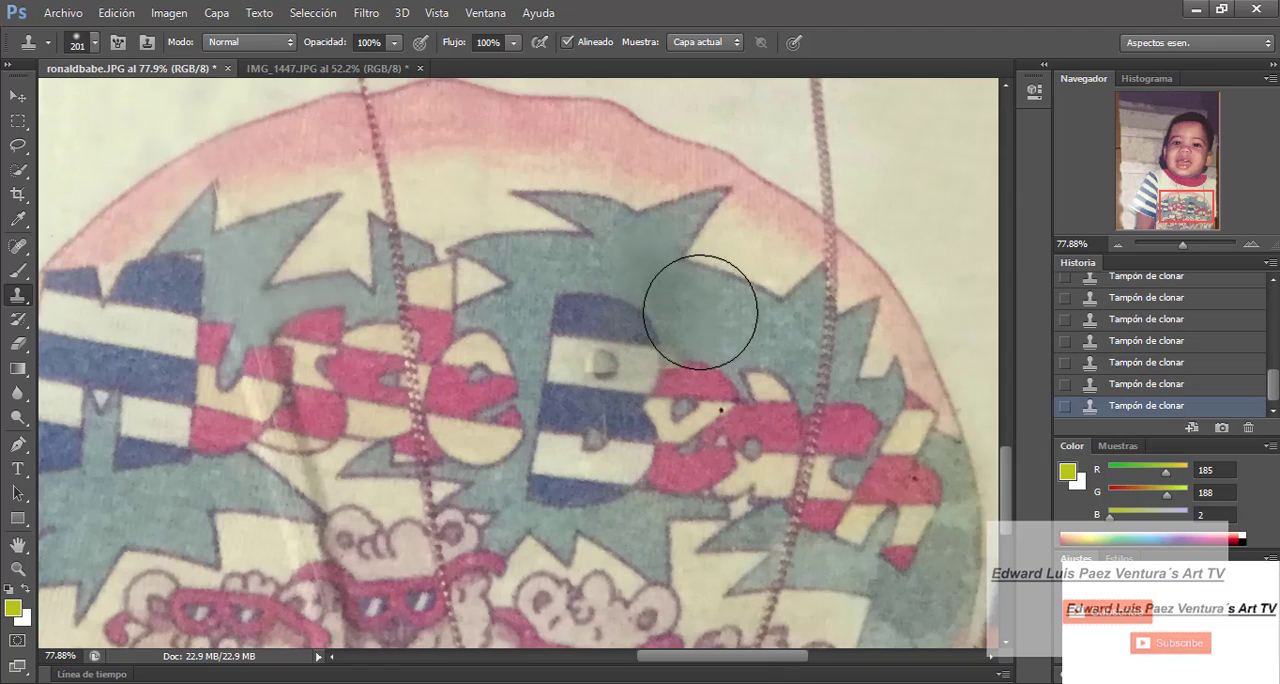
# - Reduce the brush to 62 px and clone teal print around the upper outer edge of the letter B
pyautogui.click(95, 42)
pyautogui.moveTo(110, 102); pyautogui.dragTo(83, 102)
pyautogui.keyDown('alt'); pyautogui.click(659, 285); pyautogui.keyUp('alt')
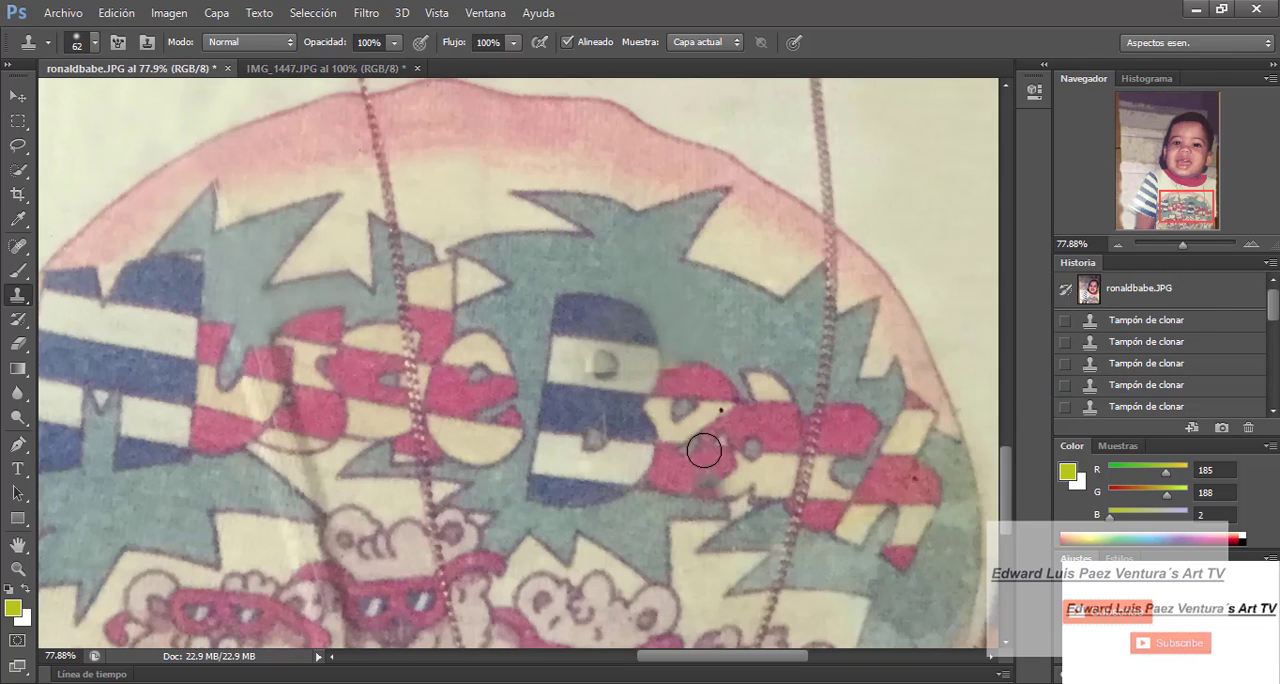
pyautogui.click(680, 366)
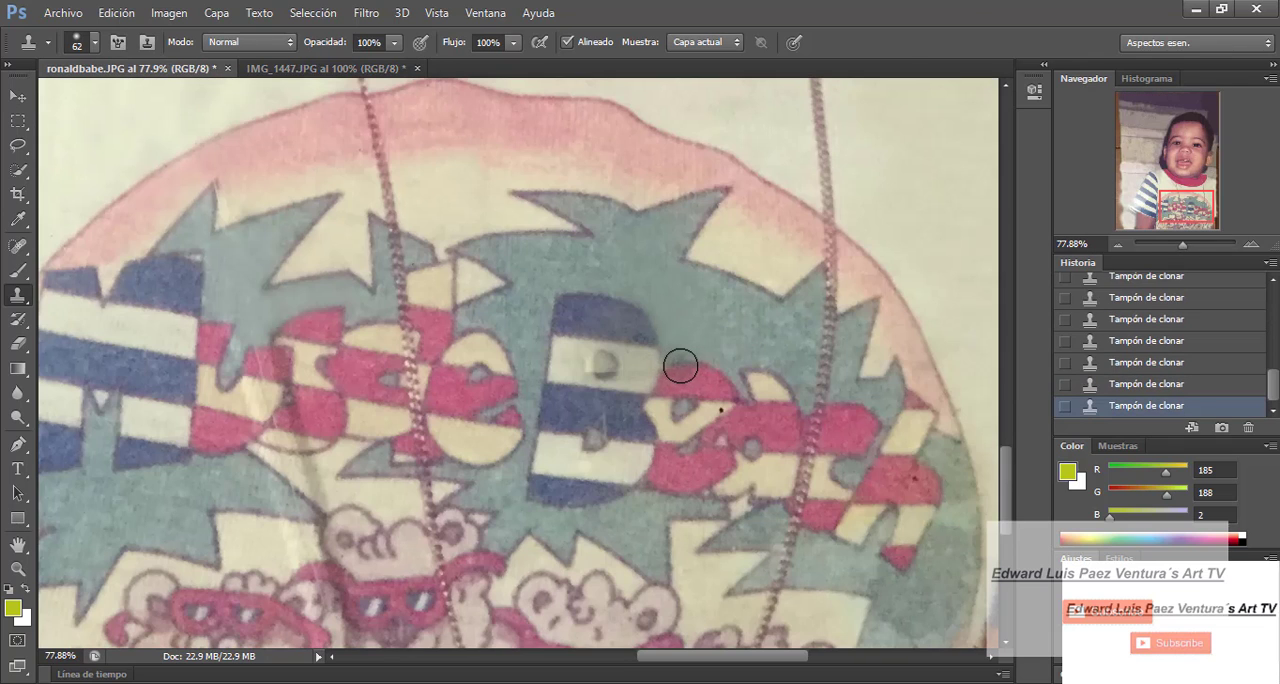
# - Set the brush to 42 px and rebuild the outer edge and upper cream stripe of the letter B, using IMG_1447.JPG as reference
pyautogui.click(95, 42)
pyautogui.moveTo(83, 103)
pyautogui.mouseDown()
pyautogui.moveTo(48, 99)
pyautogui.moveTo(68, 102)
pyautogui.mouseUp()
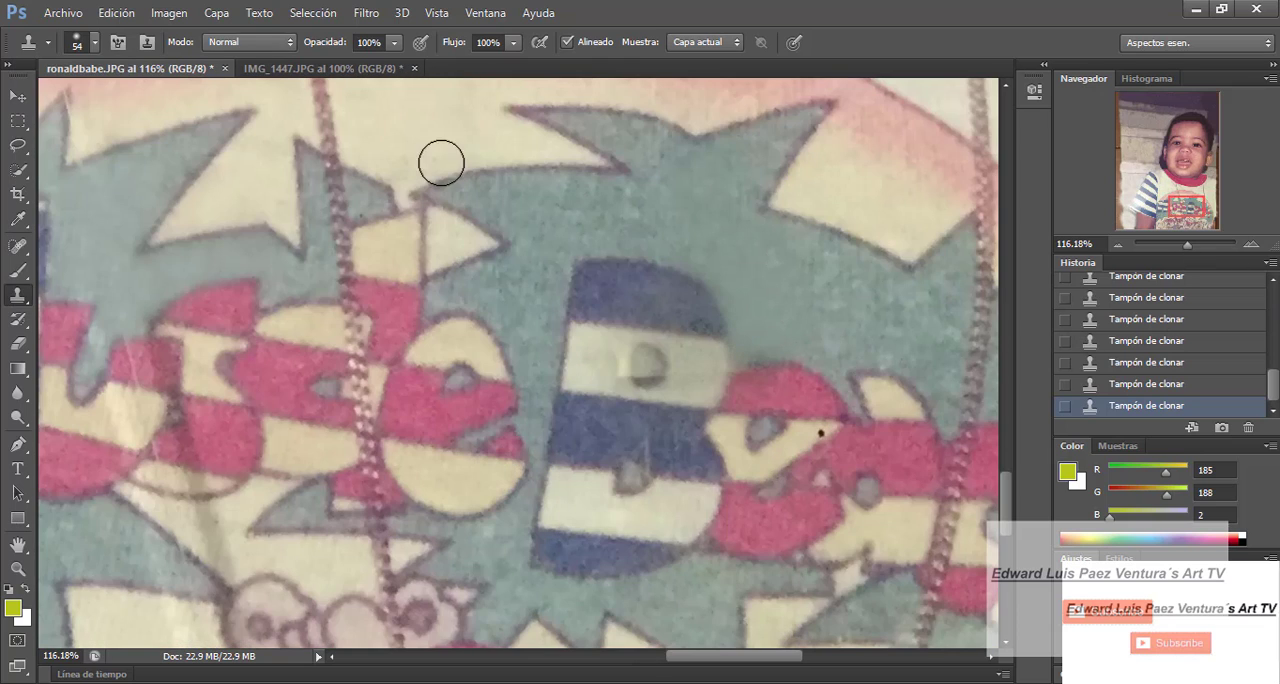
pyautogui.click(95, 42)
pyautogui.click(764, 338)
pyautogui.click(95, 43)
pyautogui.click(322, 69)
pyautogui.moveTo(1007, 455); pyautogui.dragTo(1006, 504)
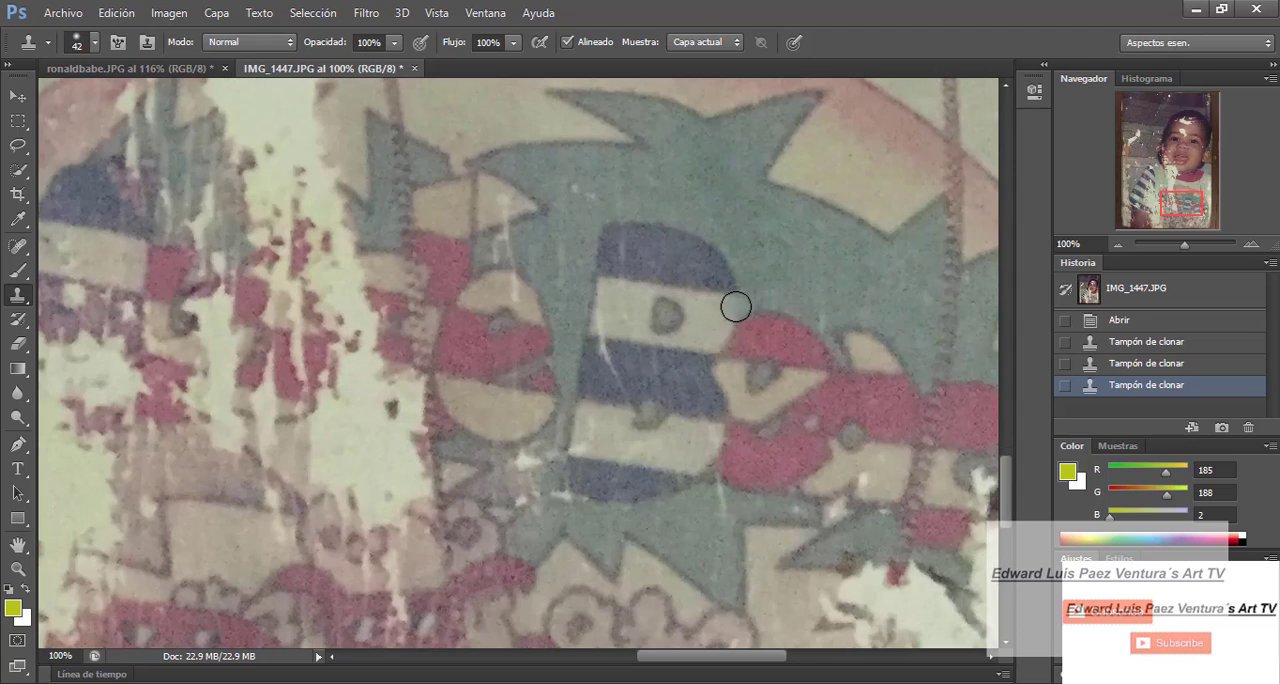
pyautogui.click(166, 68)
pyautogui.click(727, 352)
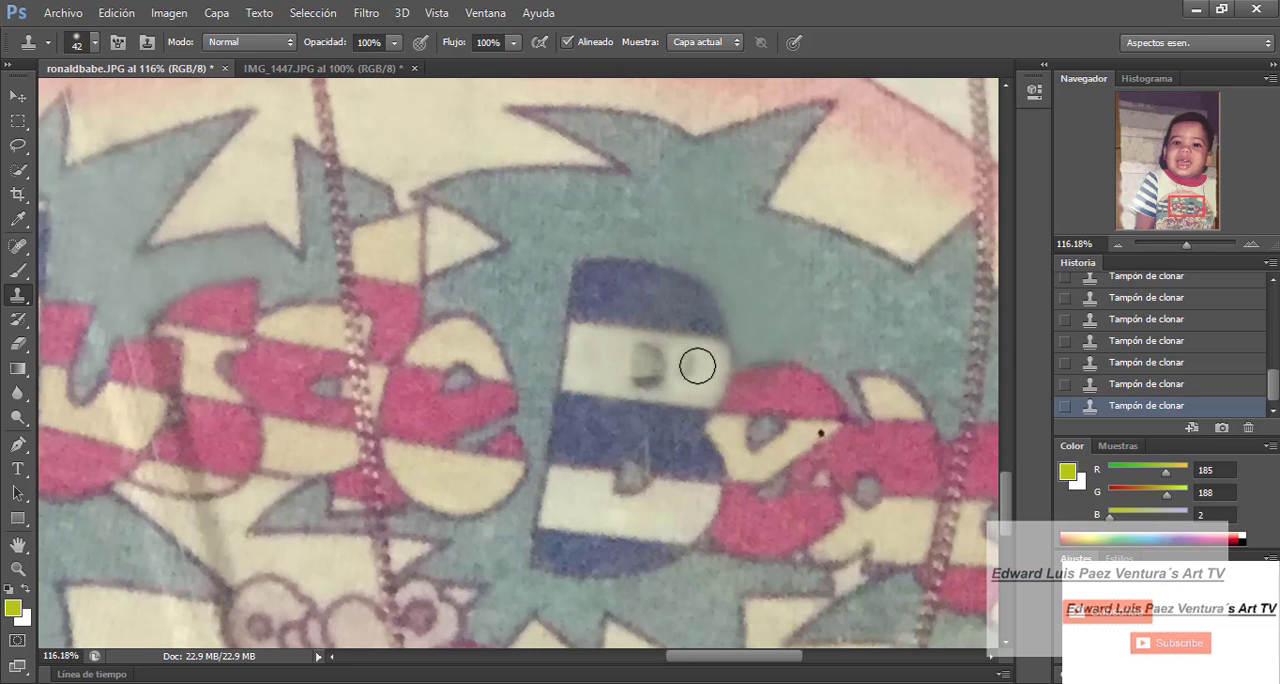
# - Set the brush to 56 px and clone the upper hole of the letter B from IMG_1447.JPG into ronaldbabe.JPG
pyautogui.click(298, 67)
pyautogui.click(95, 42)
pyautogui.keyDown('alt'); pyautogui.click(667, 318); pyautogui.keyUp('alt')
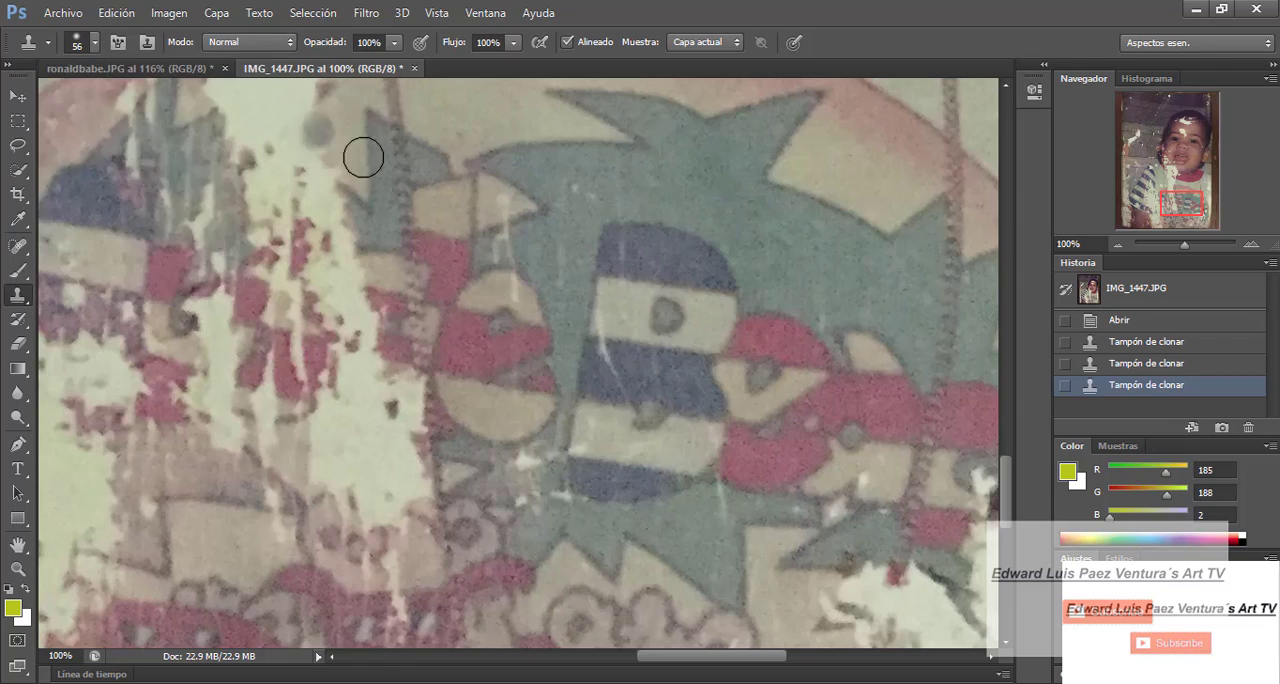
pyautogui.click(180, 68)
pyautogui.click(649, 366)
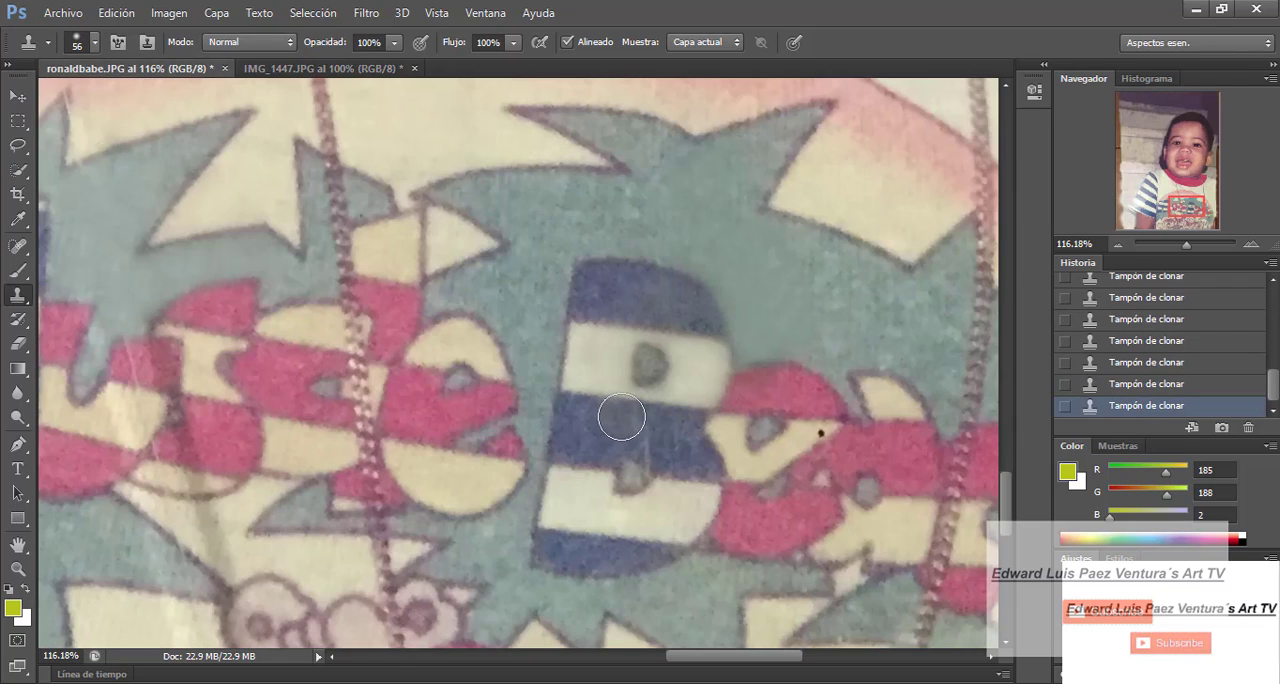
# - Clone the lower hole of the letter B from IMG_1447.JPG to restore its rounded shape in ronaldbabe.JPG
pyautogui.hotkey('ctrl', 'Tab')
pyautogui.hotkey('ctrl', 'Tab')
pyautogui.hotkey('ctrl', 'Tab')
pyautogui.hotkey('ctrl', 'Tab')
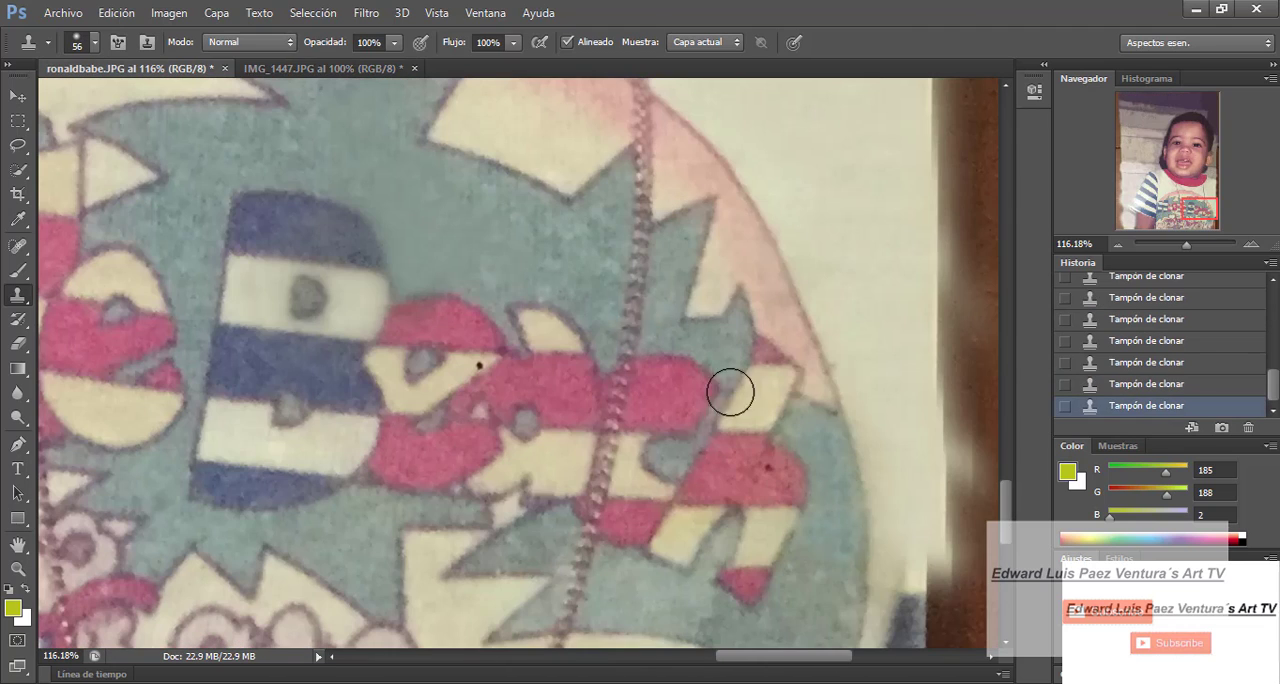
# - Clone clean teal over the mottled print beside and below the final striped letter, down to the palm leaves
pyautogui.scroll(-2, 850, 540)
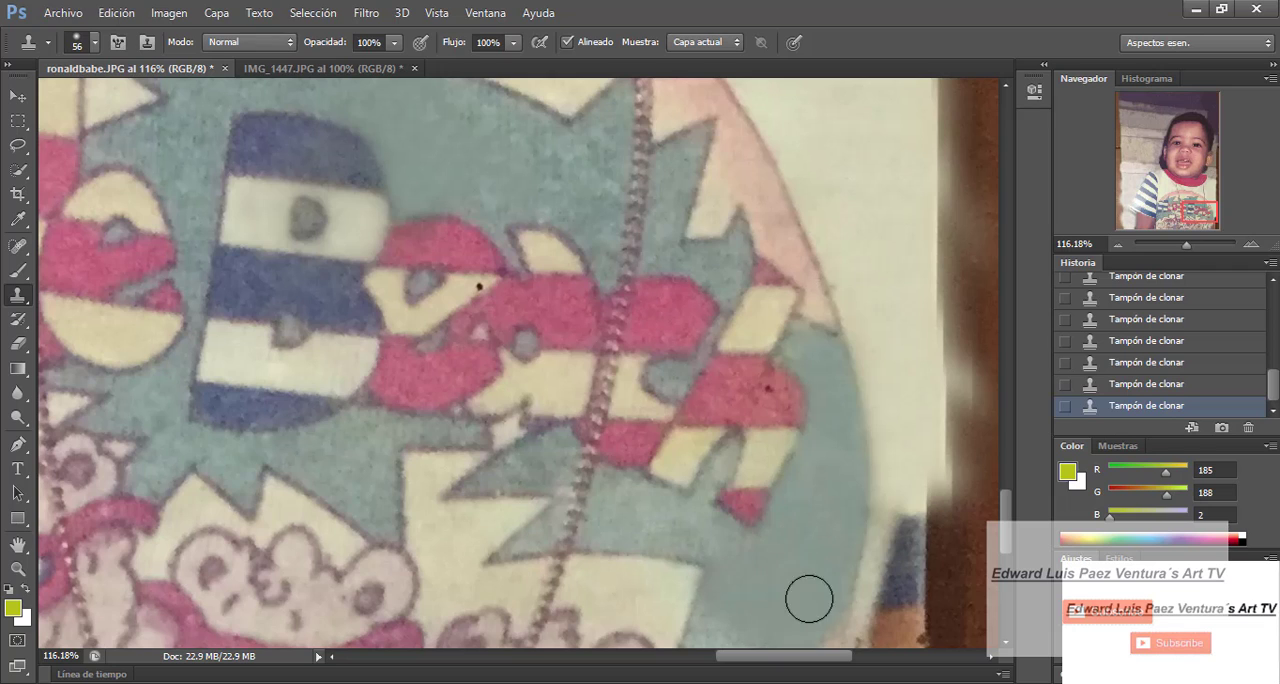
pyautogui.keyDown('alt'); pyautogui.click(725, 555); pyautogui.keyUp('alt')
pyautogui.moveTo(684, 531); pyautogui.dragTo(638, 514)
pyautogui.scroll(-3, 640, 512)
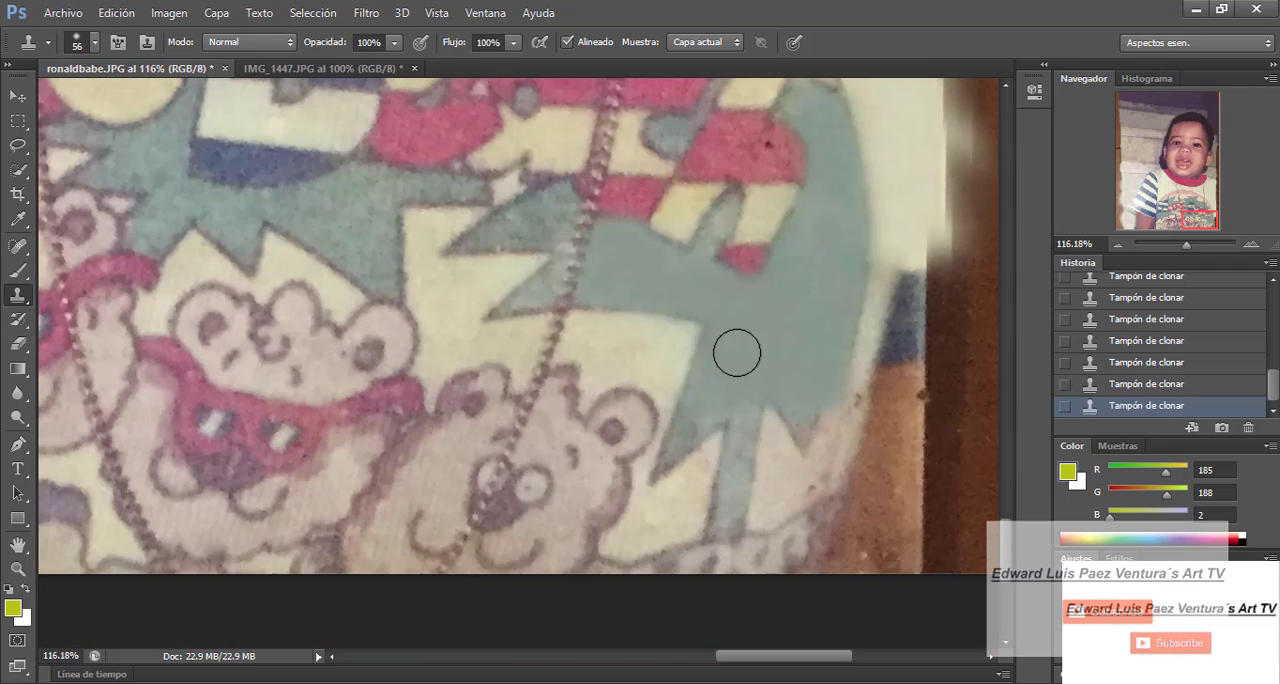
# - Reduce the brush to 35 px and clone teal into the narrow palm trunk and leaf tips beside the last bear
pyautogui.press('[')
pyautogui.press('[')
pyautogui.press('[')
pyautogui.press('[')
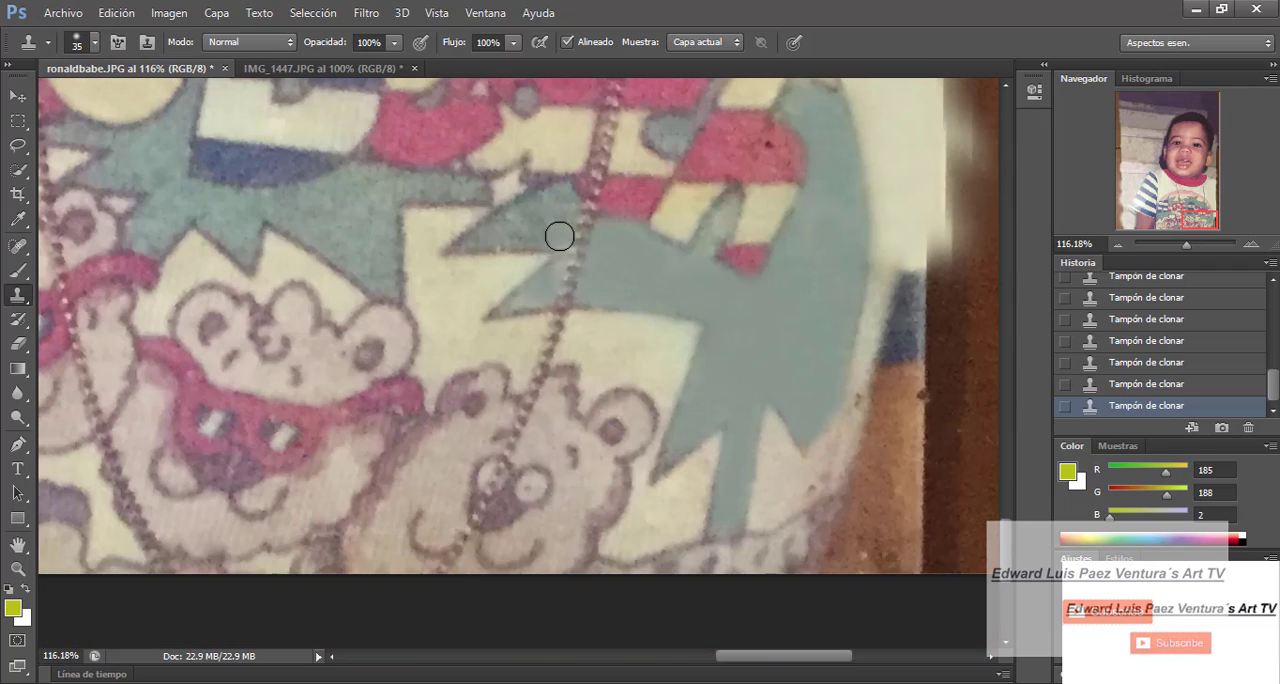
pyautogui.scroll(-4, 650, 295)
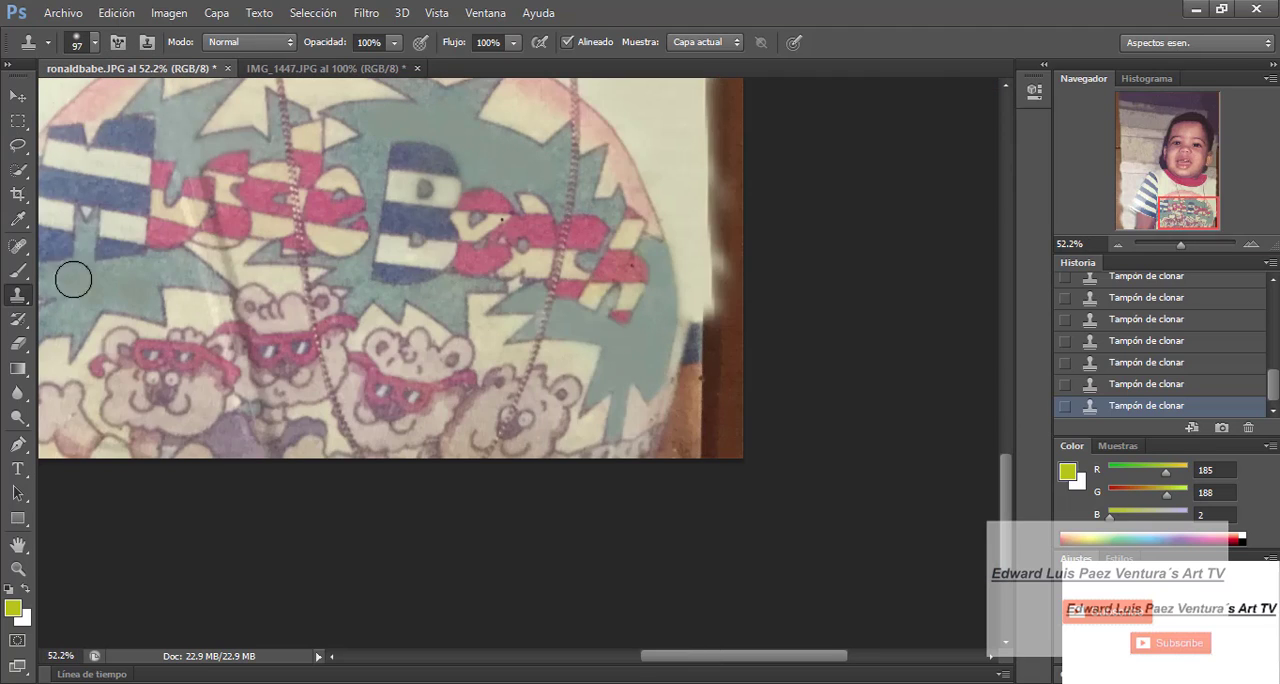
# - Set the brush to 76 px and clone teal over the uneven print below the striped letter M
pyautogui.click(95, 43)
pyautogui.moveTo(114, 103); pyautogui.dragTo(106, 103)
pyautogui.click(740, 367)
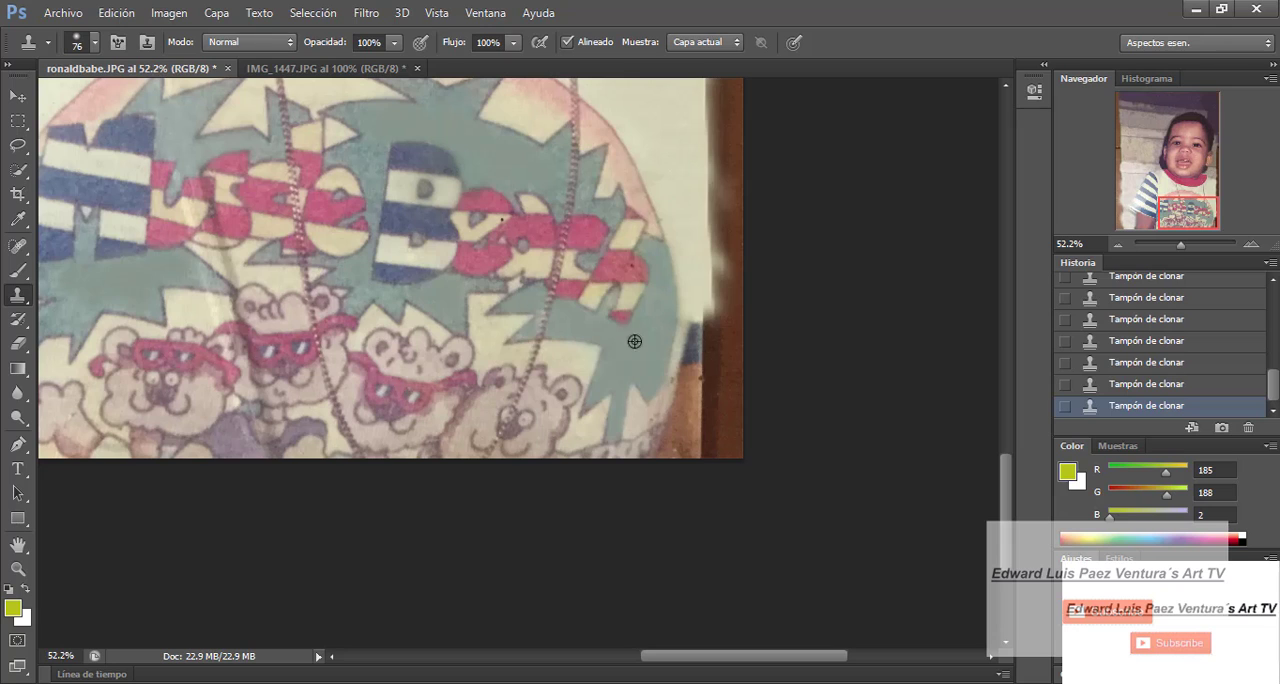
# - Reduce the brush to 29 px and clone clean print over the crease through the lettering and the area above the bears
pyautogui.scroll(3, 56, 279)
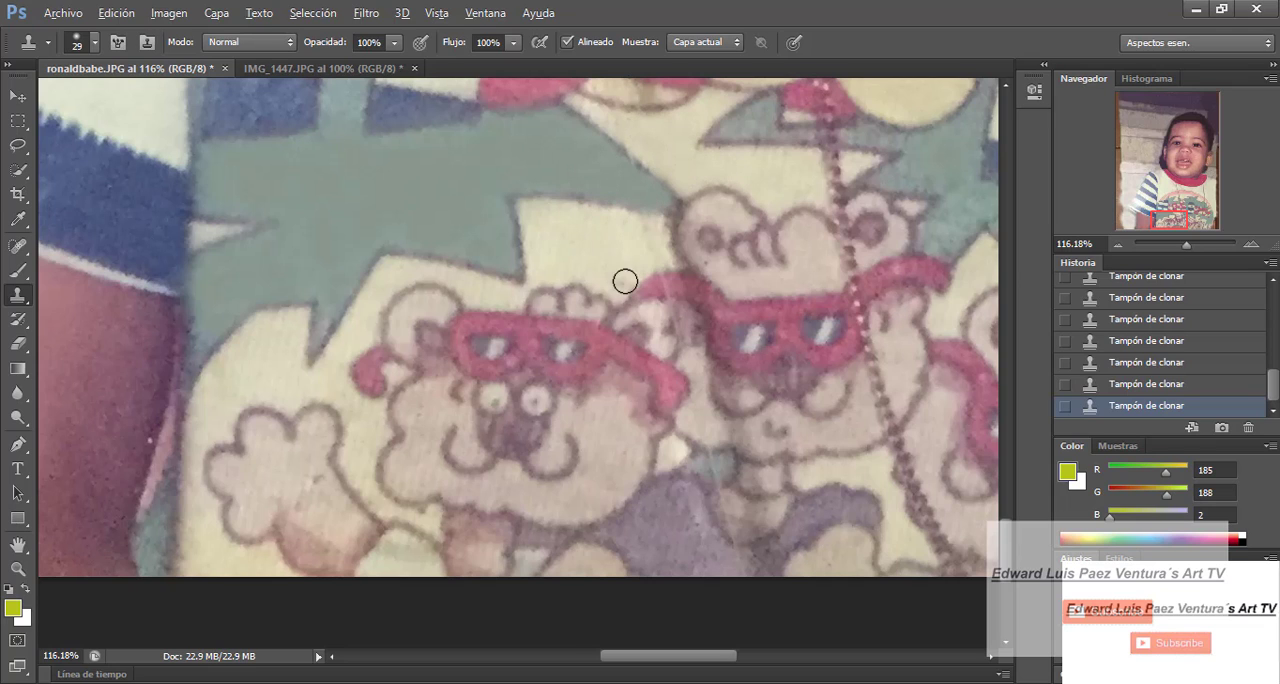
pyautogui.moveTo(1187, 244); pyautogui.dragTo(1184, 244)
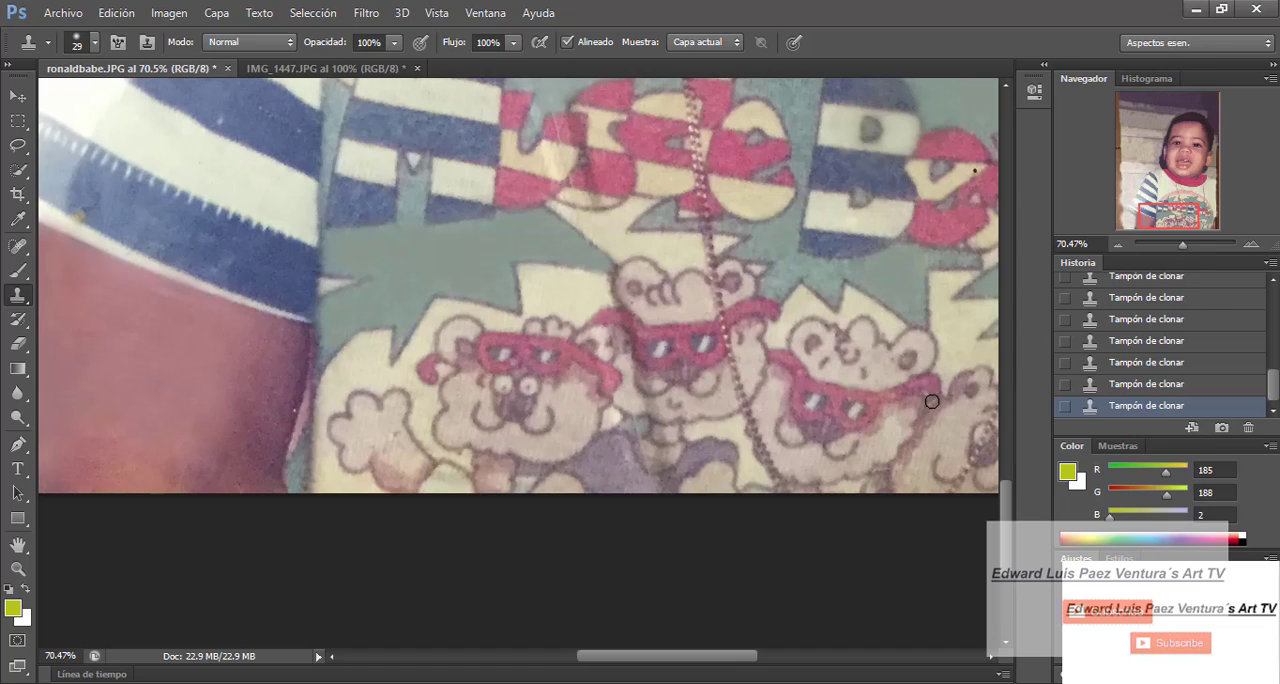
pyautogui.scroll(5, 568, 374)
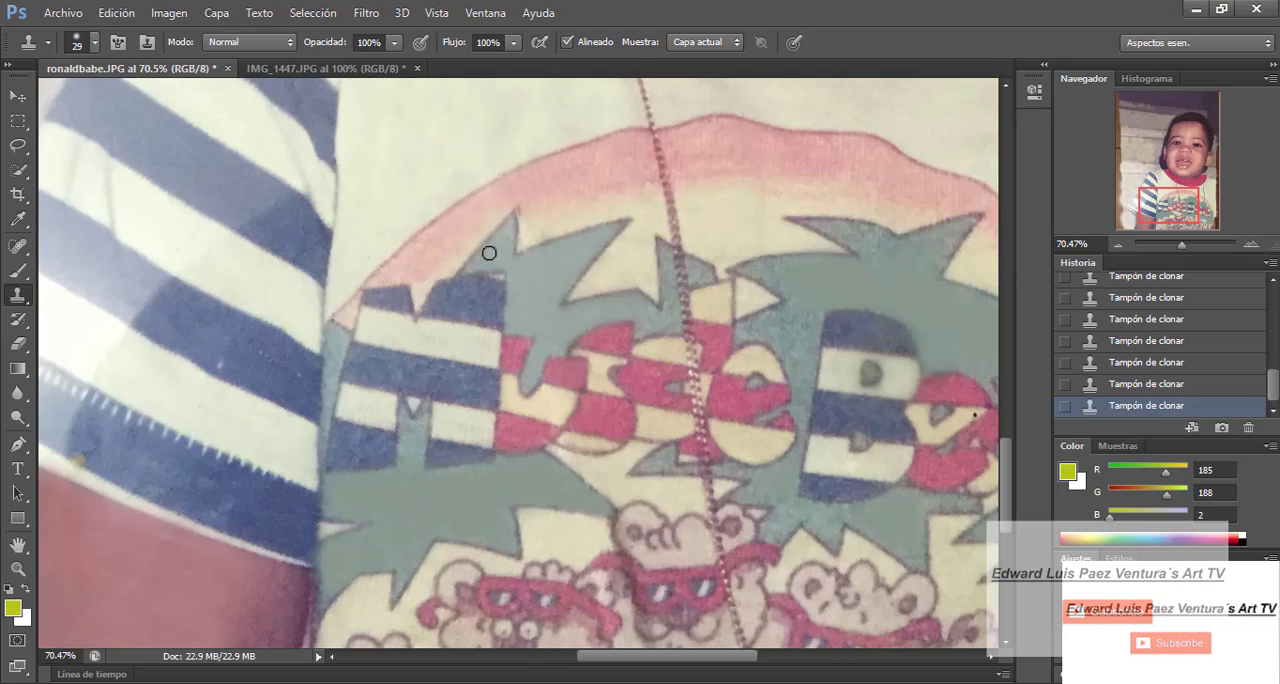
# - Set the brush to 46 px and clone even teal into the gap under the letter M and the leaves beside the B
pyautogui.click(95, 43)
pyautogui.moveTo(60, 103); pyautogui.dragTo(69, 103)
pyautogui.keyDown('alt'); pyautogui.click(410, 430); pyautogui.keyUp('alt')
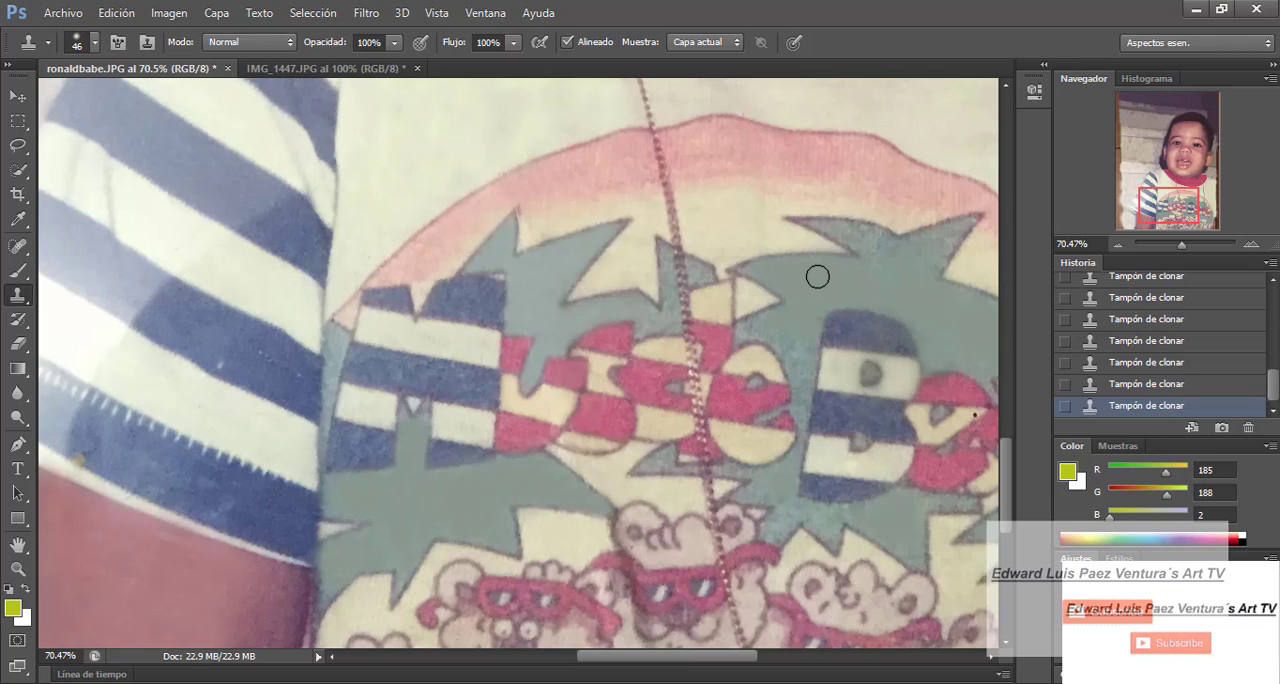
# - With a 30 px brush, clone even teal around the letter B and between the leaves near the last striped letters
pyautogui.hotkey('ctrl', '1')
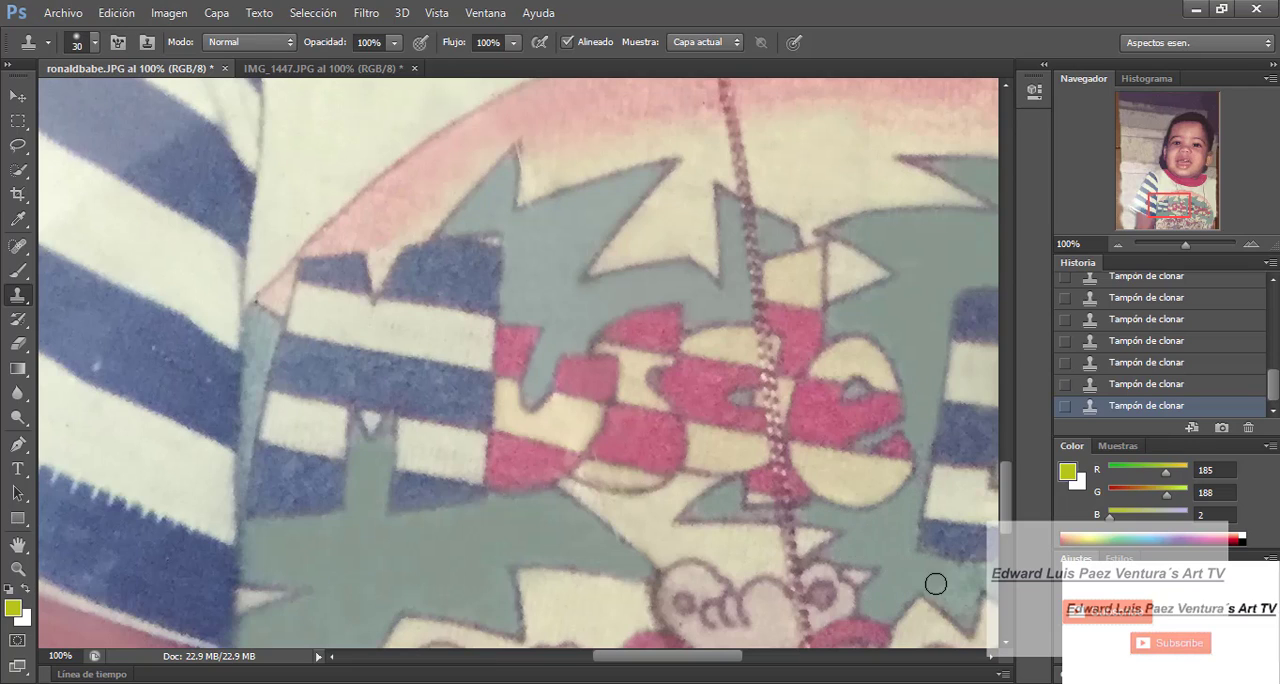
pyautogui.hscroll(5, 681, 584)
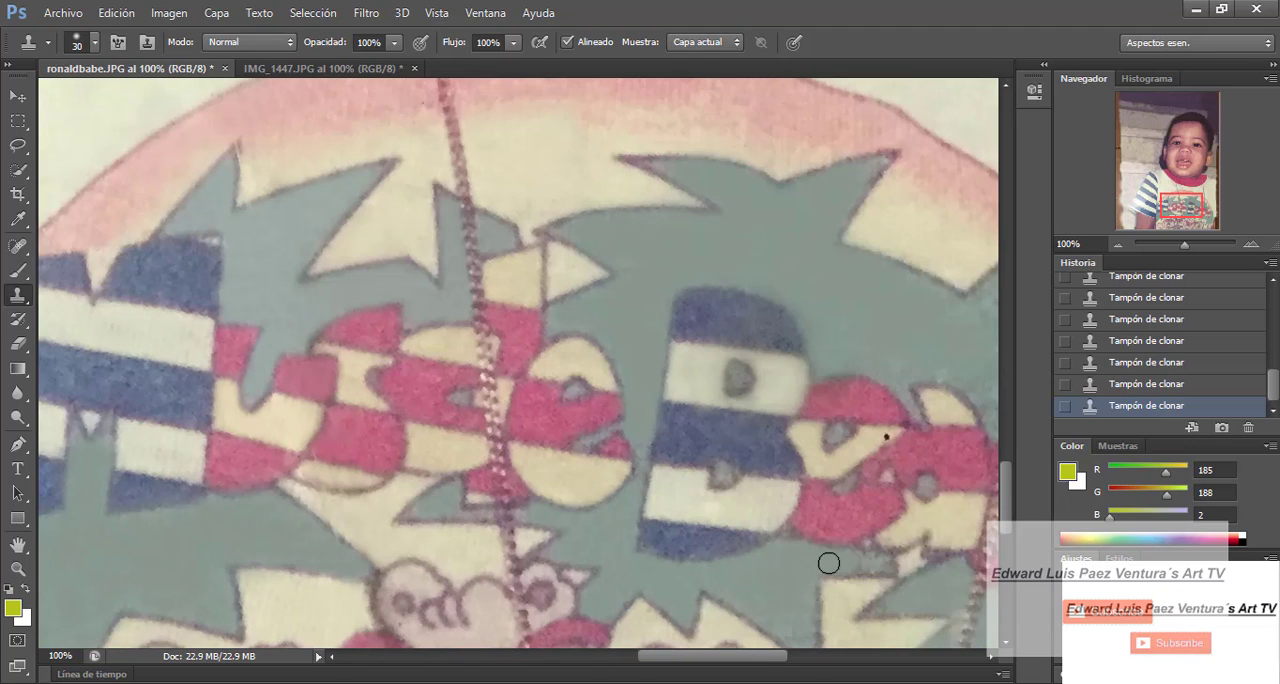
pyautogui.scroll(-2, 900, 582)
pyautogui.hscroll(2, 900, 582)
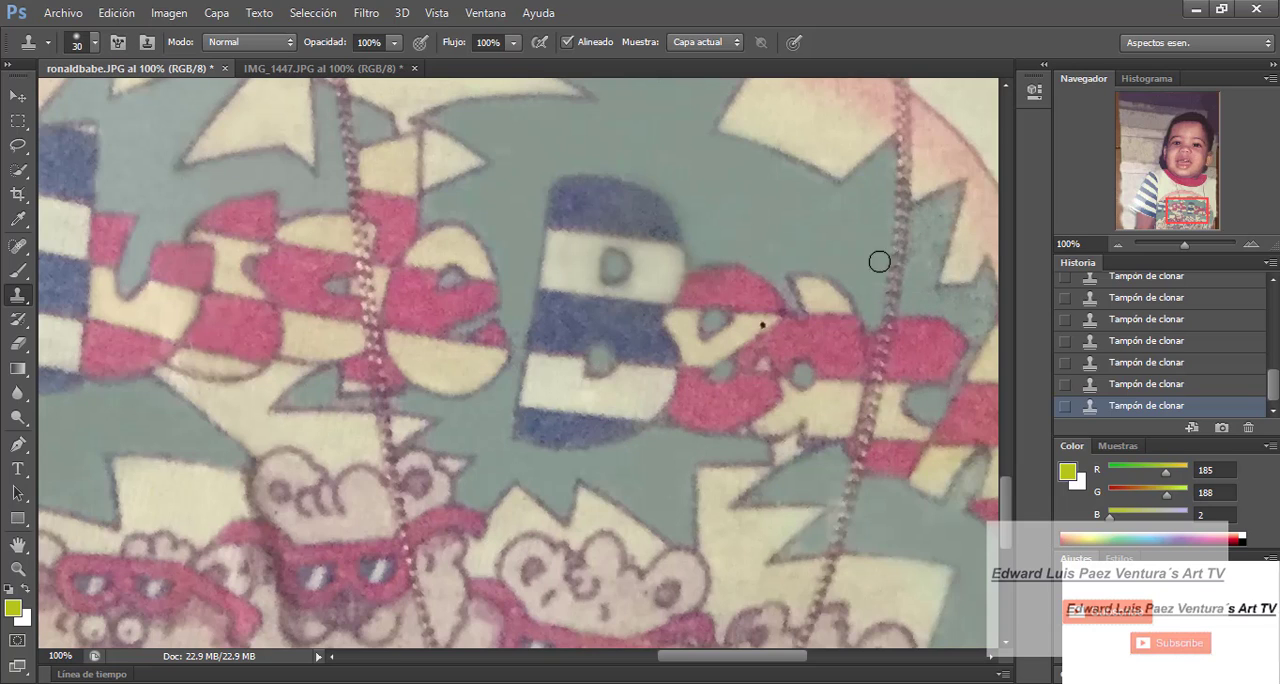
pyautogui.moveTo(984, 306); pyautogui.dragTo(843, 303)
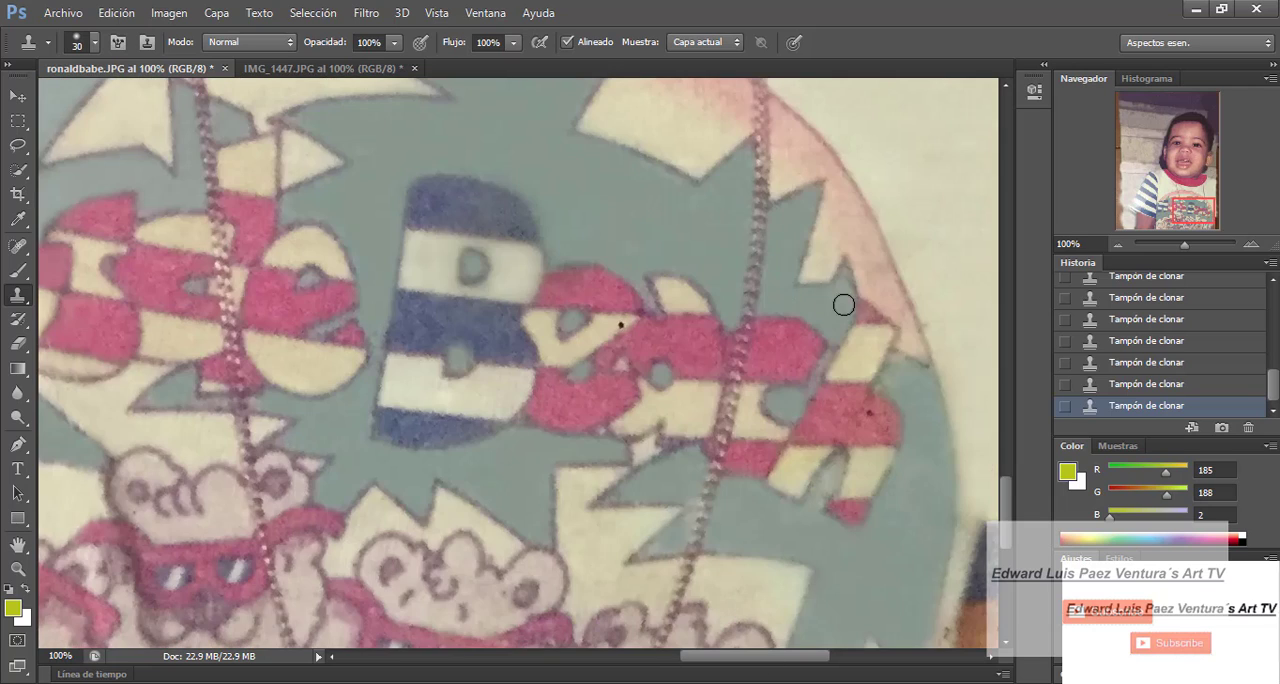
pyautogui.keyDown('alt'); pyautogui.click(680, 482); pyautogui.keyUp('alt')
pyautogui.moveTo(820, 512); pyautogui.dragTo(816, 530)
# - Clone teal over the creased gap between the first two sunglasses bears, just above the purple shape
pyautogui.scroll(-5, 895, 373)
pyautogui.moveTo(828, 657); pyautogui.dragTo(715, 660)
pyautogui.moveTo(866, 383); pyautogui.dragTo(566, 474)
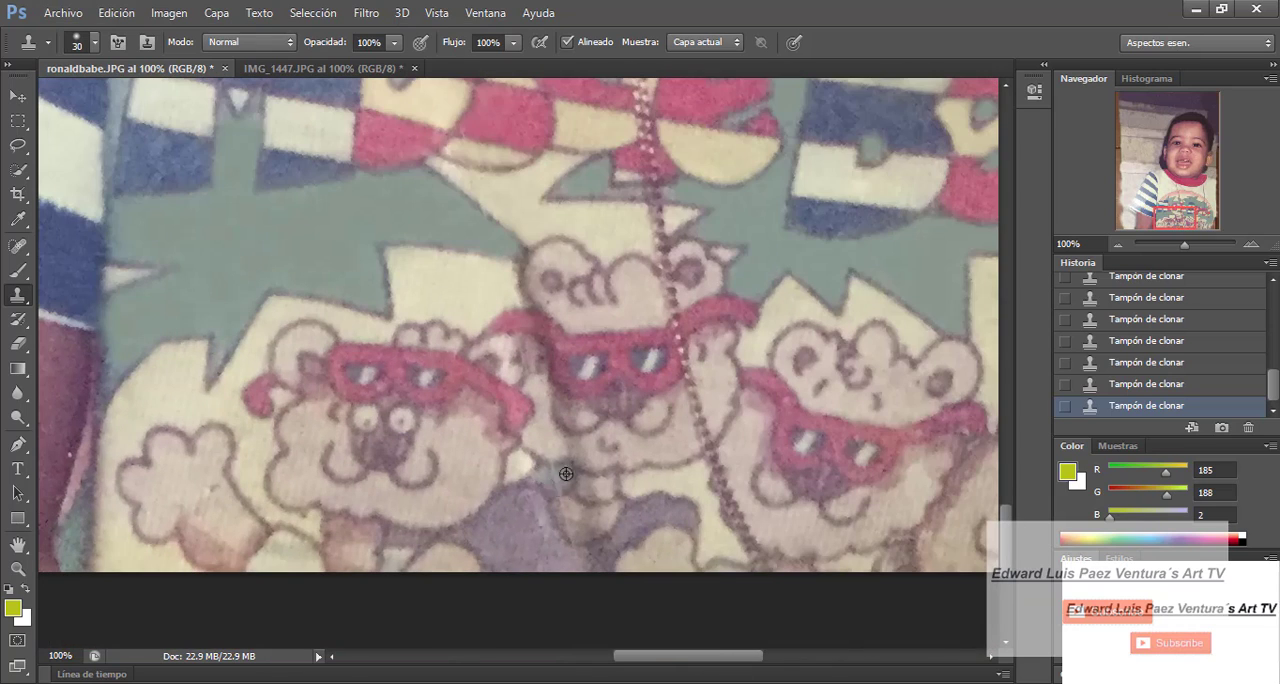
pyautogui.scroll(2, 617, 374)
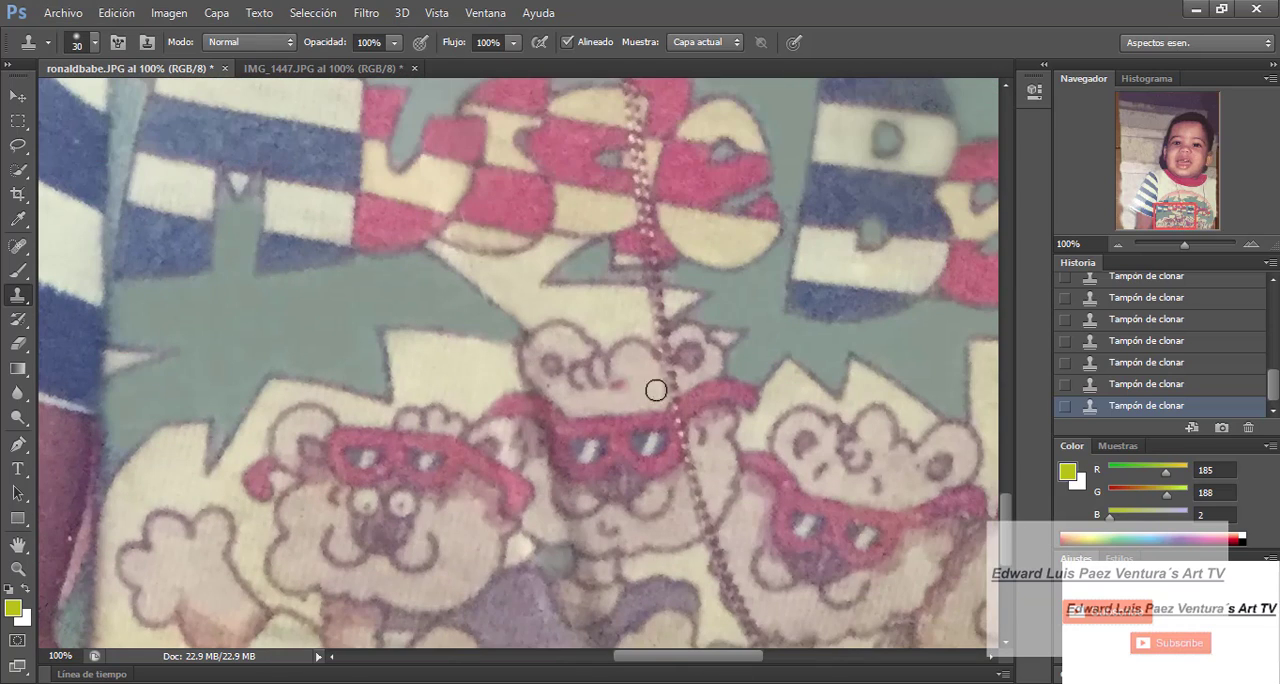
pyautogui.scroll(-3, 574, 529)
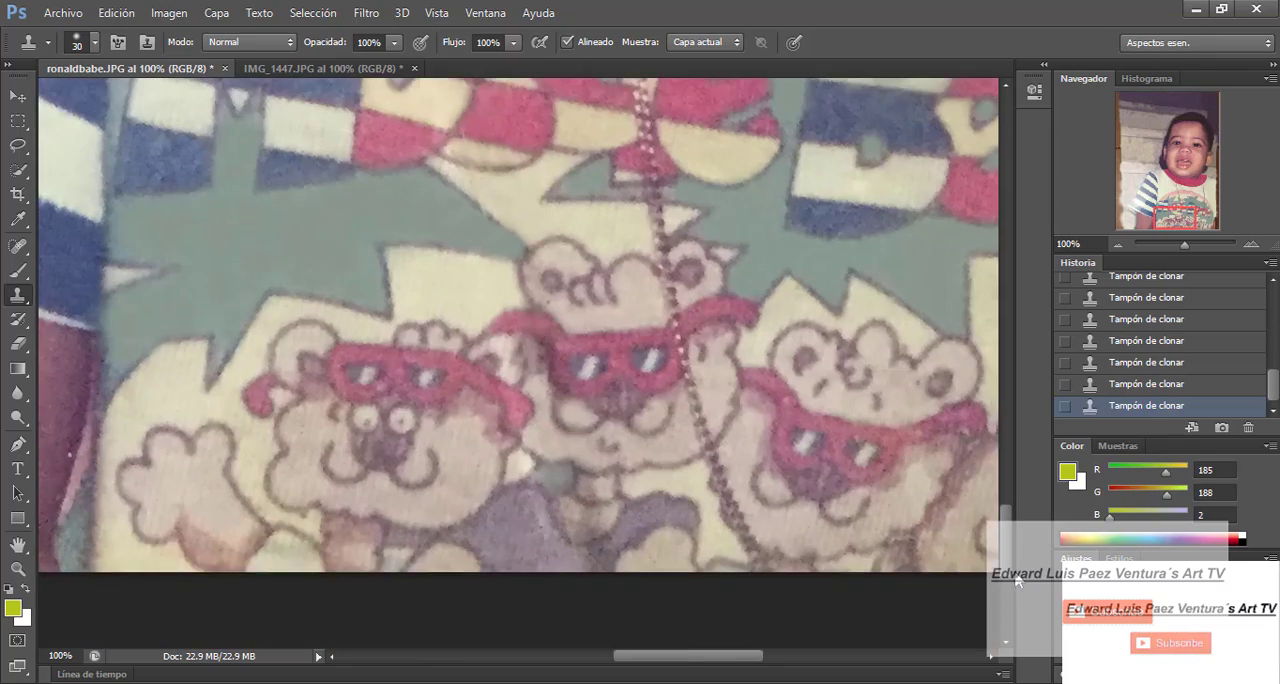
pyautogui.hscroll(5, 720, 505)
pyautogui.scroll(5, 871, 478)
pyautogui.scroll(-4, 954, 440)
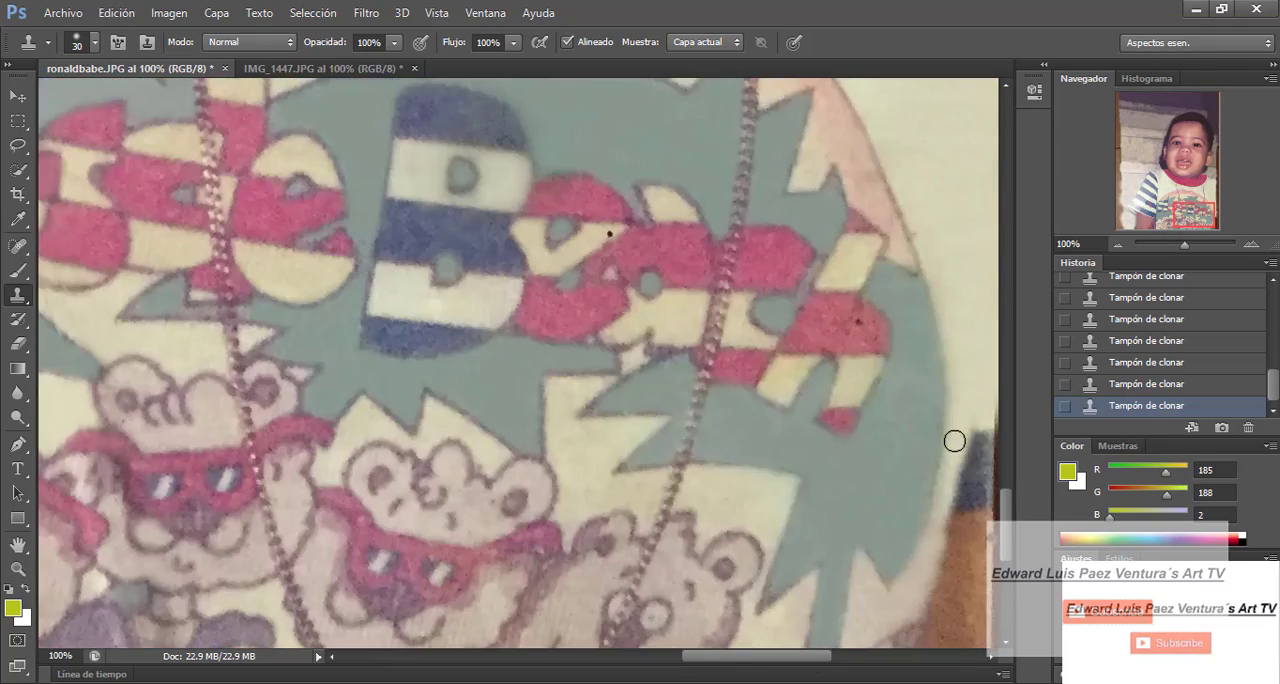
# - With a 97 px brush, clone solid blue along the faded stripe just above the sleeve cuff
pyautogui.scroll(-6, 900, 370)
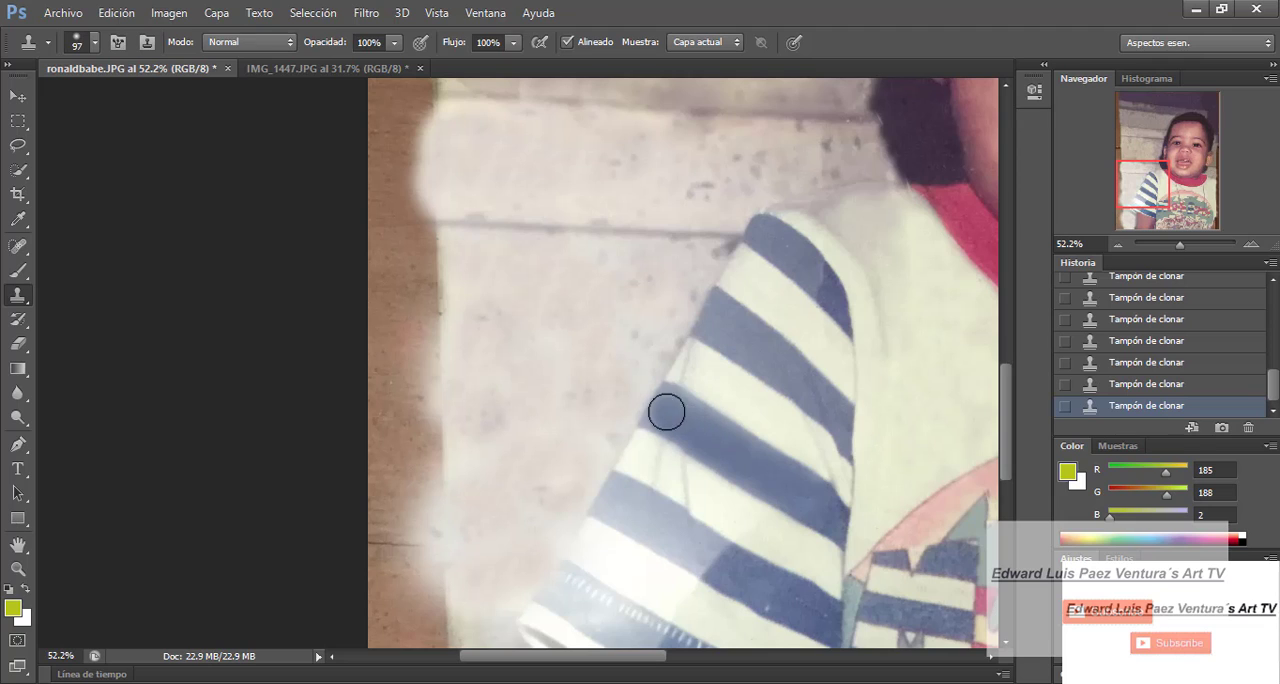
pyautogui.keyDown('alt'); pyautogui.click(735, 564); pyautogui.keyUp('alt')
pyautogui.moveTo(702, 550)
pyautogui.mouseDown()
pyautogui.moveTo(762, 589)
pyautogui.moveTo(655, 536)
pyautogui.moveTo(727, 555)
pyautogui.moveTo(636, 522)
pyautogui.moveTo(675, 547)
pyautogui.moveTo(612, 499)
pyautogui.mouseUp()
pyautogui.keyDown('alt'); pyautogui.click(763, 586); pyautogui.keyUp('alt')
pyautogui.keyDown('alt'); pyautogui.click(746, 578); pyautogui.keyUp('alt')
pyautogui.keyDown('alt'); pyautogui.click(771, 566); pyautogui.keyUp('alt')
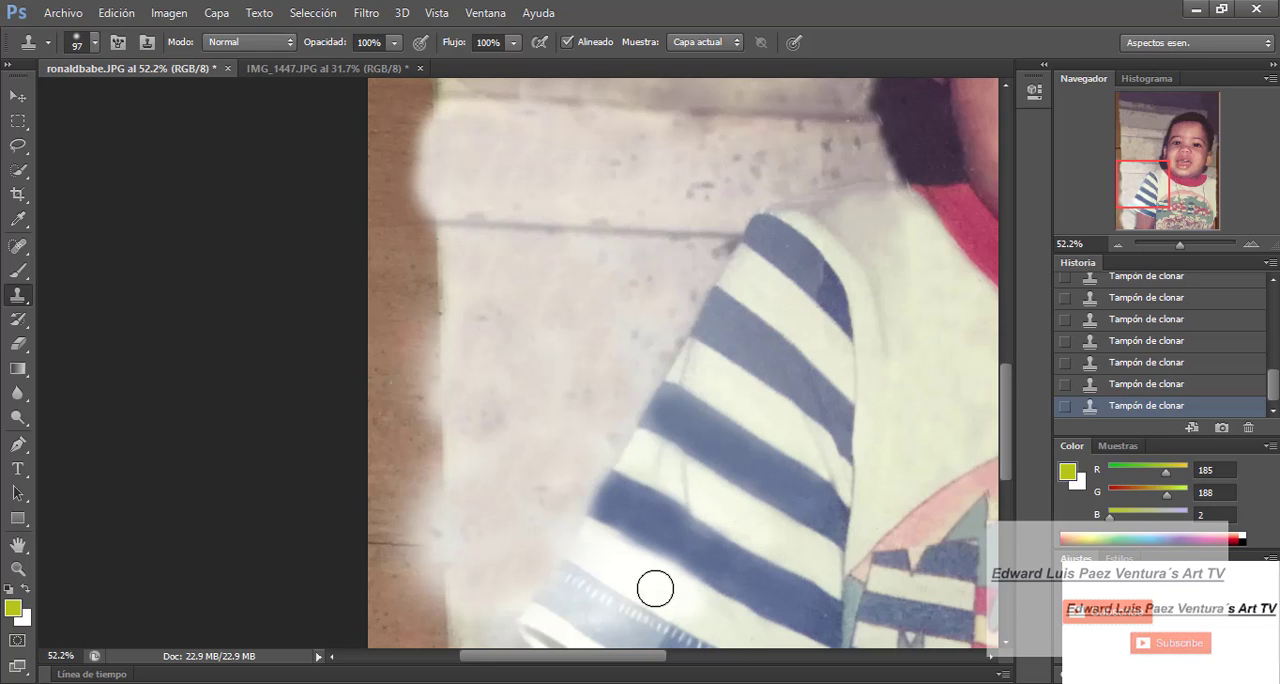
# - Clone speckled wall texture over the smooth, blank wall area beside the striped sleeve
pyautogui.scroll(-2, 1004, 478)
pyautogui.moveTo(1180, 244); pyautogui.dragTo(1177, 243)
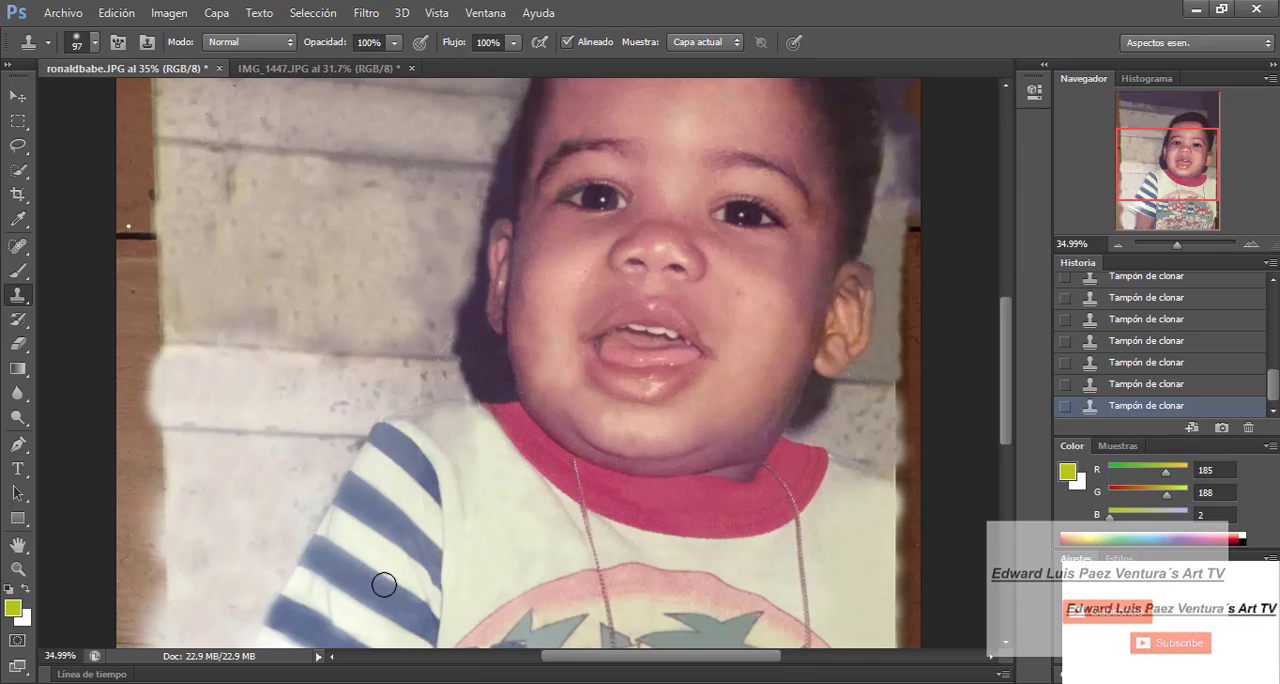
pyautogui.scroll(-3, 405, 450)
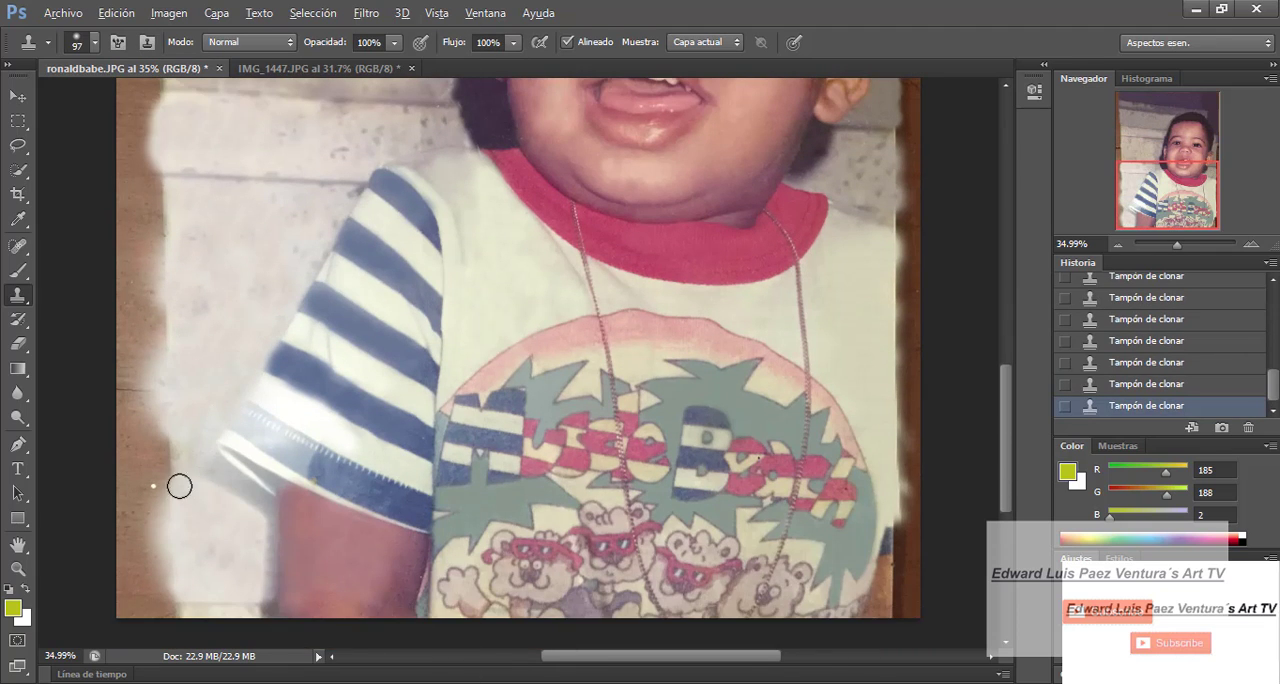
pyautogui.click(298, 198)
pyautogui.keyDown('alt'); pyautogui.click(206, 278); pyautogui.keyUp('alt')
pyautogui.click(297, 242)
pyautogui.keyDown('alt'); pyautogui.click(208, 336); pyautogui.keyUp('alt')
pyautogui.click(295, 223)
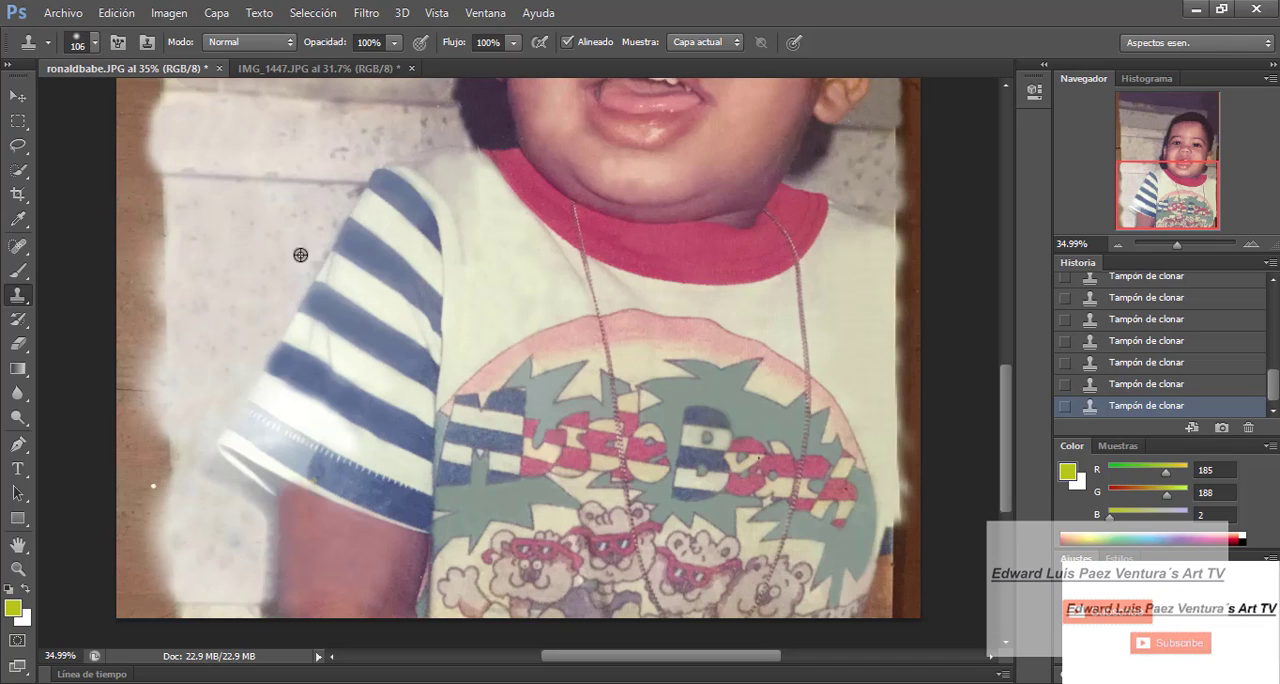
pyautogui.keyDown('alt'); pyautogui.click(241, 325); pyautogui.keyUp('alt')
# - With a 106 px brush, clone speckled wall texture onto the wall below the sleeve and beside the arm
pyautogui.click(304, 245)
pyautogui.click(312, 234)
pyautogui.keyDown('alt'); pyautogui.click(193, 466); pyautogui.keyUp('alt')
pyautogui.click(303, 213)
pyautogui.keyDown('alt'); pyautogui.click(240, 514); pyautogui.keyUp('alt')
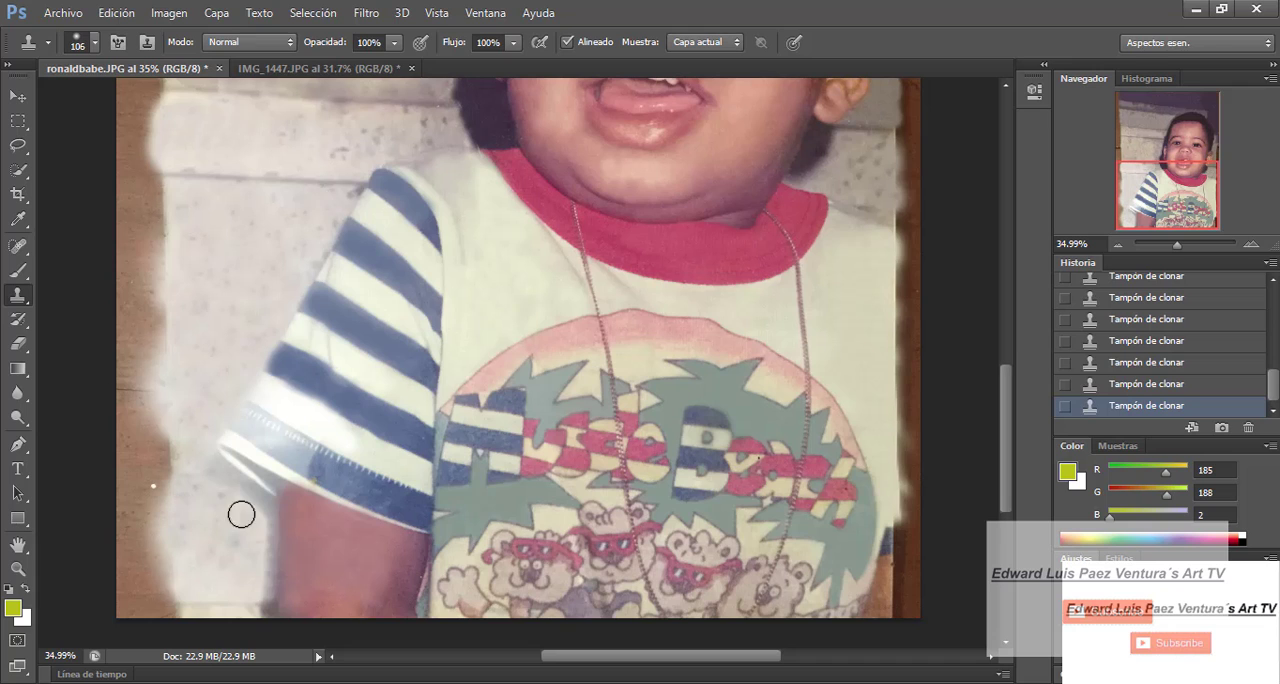
pyautogui.click(326, 211)
pyautogui.keyDown('alt'); pyautogui.click(208, 511); pyautogui.keyUp('alt')
pyautogui.click(321, 229)
pyautogui.click(309, 260)
pyautogui.click(291, 243)
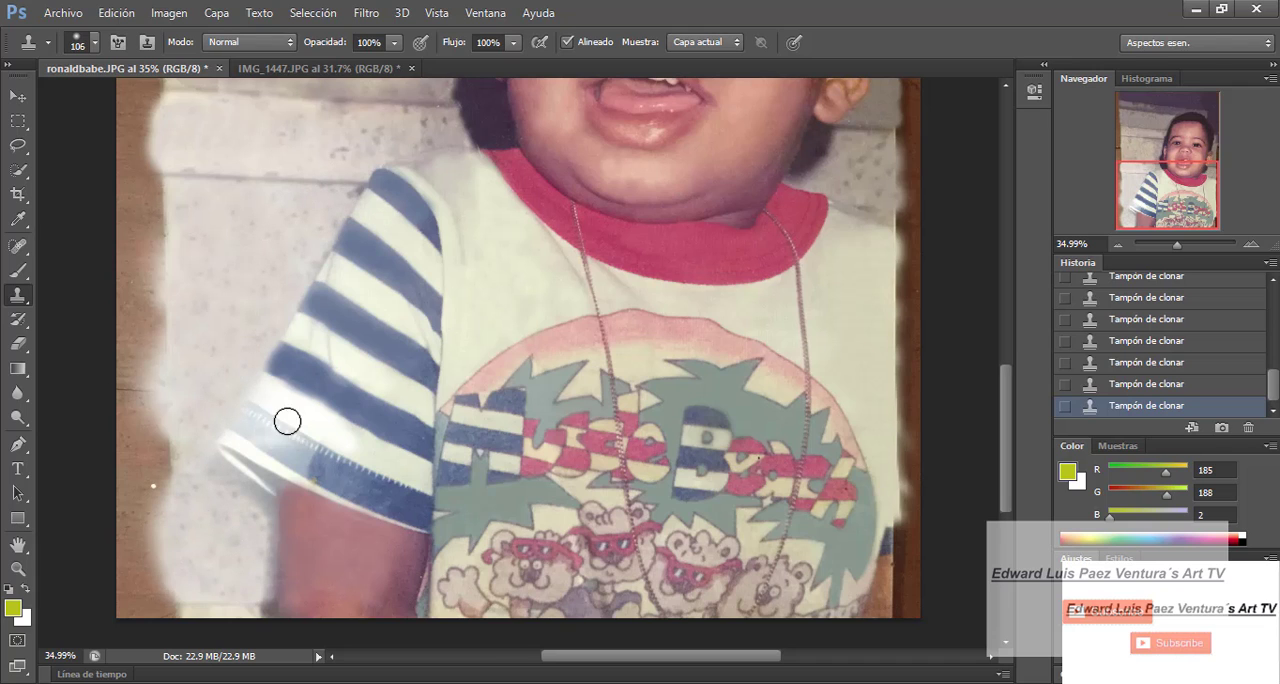
pyautogui.click(329, 226)
# - Consult IMG_1447.JPG and clone solid blue over the faded band of the sleeve cuff with a smaller brush
pyautogui.moveTo(1008, 424); pyautogui.dragTo(1009, 365)
pyautogui.moveTo(1176, 245); pyautogui.dragTo(1180, 246)
pyautogui.click(328, 68)
pyautogui.click(160, 68)
pyautogui.click(95, 43)
pyautogui.moveTo(144, 103)
pyautogui.mouseDown()
pyautogui.moveTo(160, 103)
pyautogui.moveTo(132, 103)
pyautogui.mouseUp()
pyautogui.click(396, 576)
pyautogui.click(362, 566)
pyautogui.click(383, 566)
pyautogui.keyDown('alt'); pyautogui.click(435, 600); pyautogui.keyUp('alt')
pyautogui.click(343, 549)
pyautogui.click(95, 43)
pyautogui.moveTo(321, 545); pyautogui.dragTo(290, 531)
# - With a 24 px brush reduced to 14 px, clone the blue stitched edge along the faded outer end of the cuff seam
pyautogui.moveTo(1179, 245); pyautogui.dragTo(1185, 245)
pyautogui.moveTo(1156, 189); pyautogui.dragTo(1137, 202)
pyautogui.click(95, 43)
pyautogui.moveTo(58, 103); pyautogui.dragTo(48, 103)
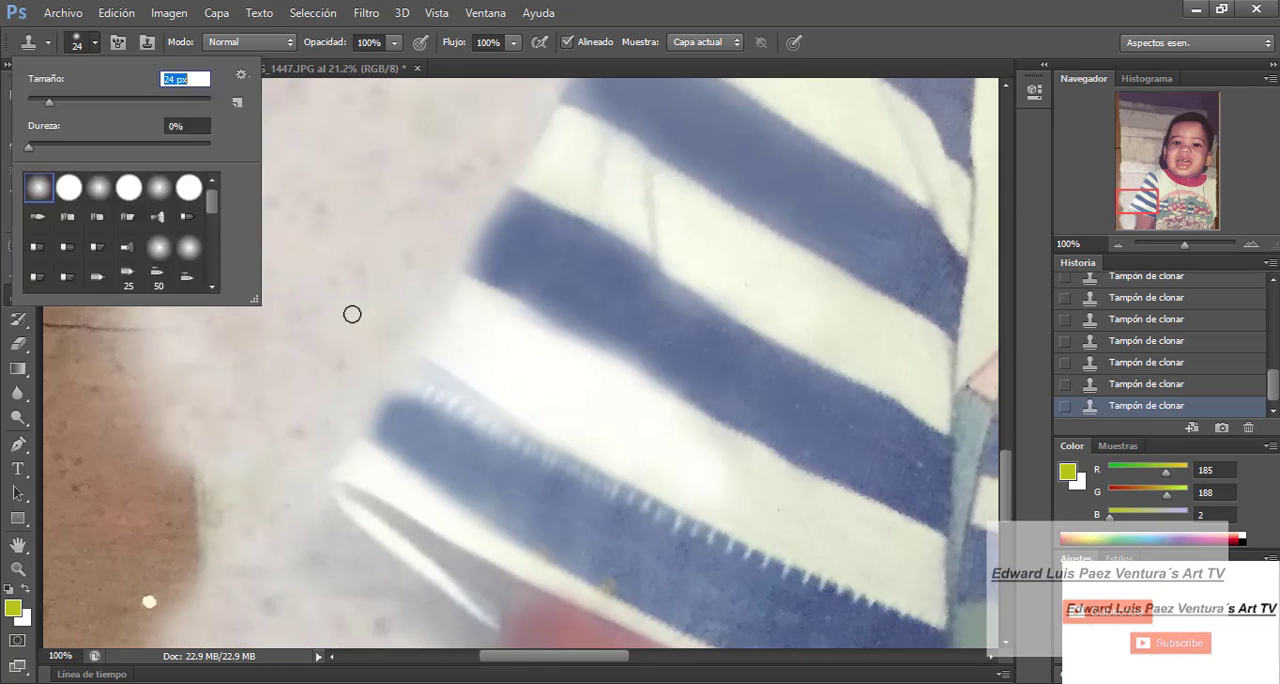
pyautogui.keyDown('alt'); pyautogui.click(411, 427); pyautogui.keyUp('alt')
pyautogui.moveTo(421, 370)
pyautogui.mouseDown()
pyautogui.moveTo(439, 399)
pyautogui.moveTo(494, 410)
pyautogui.mouseUp()
pyautogui.press('[')
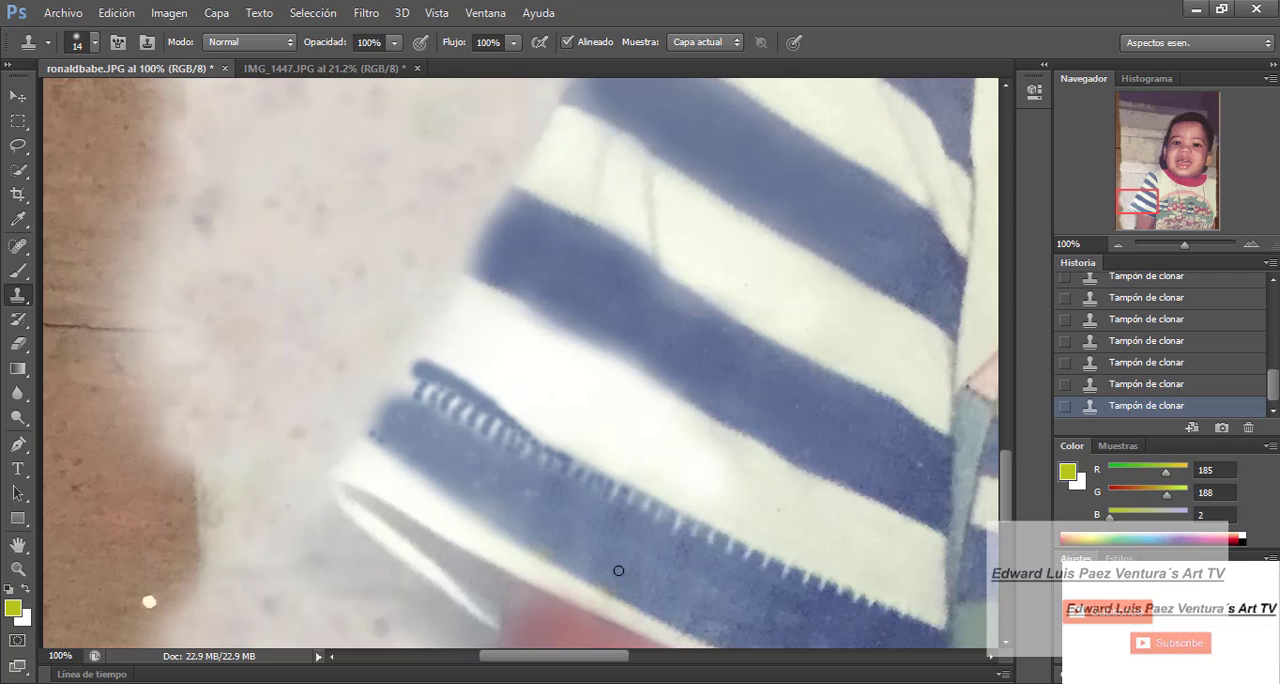
# - With a 26 px brush, clone dark shadow into the sleeve opening between the cuff and the arm
pyautogui.hotkey('ctrl', '0')
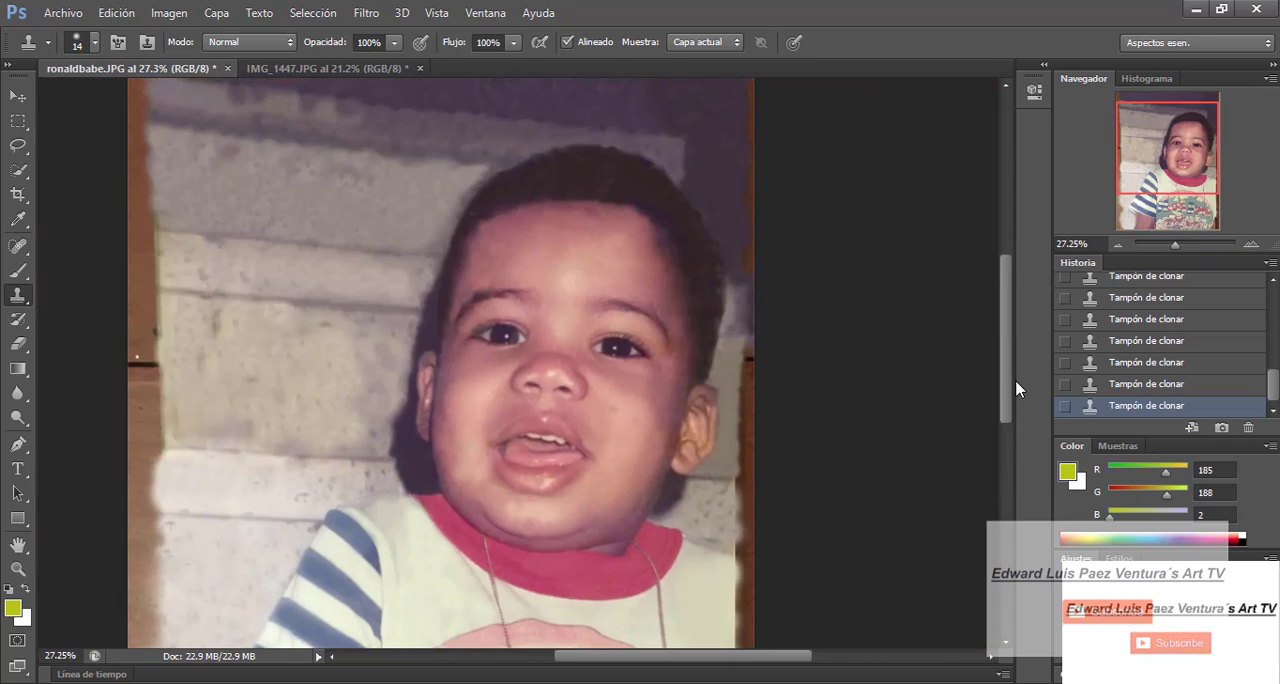
pyautogui.click(322, 68)
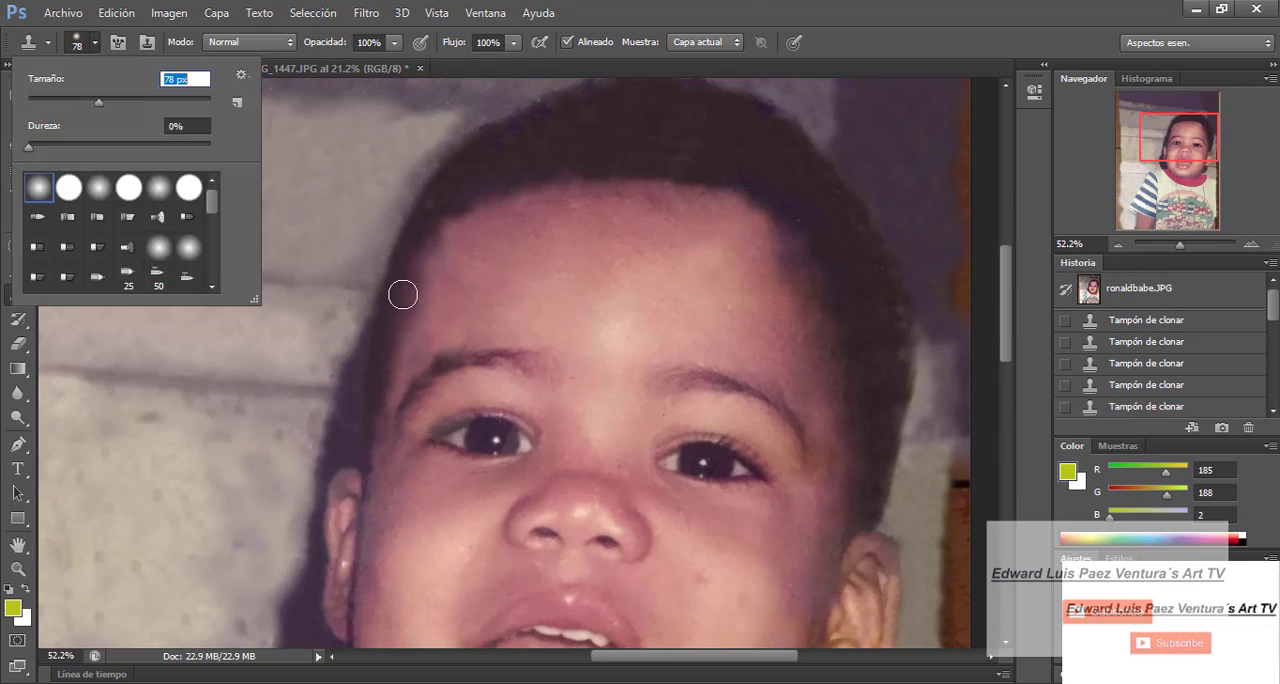
pyautogui.press('Escape')
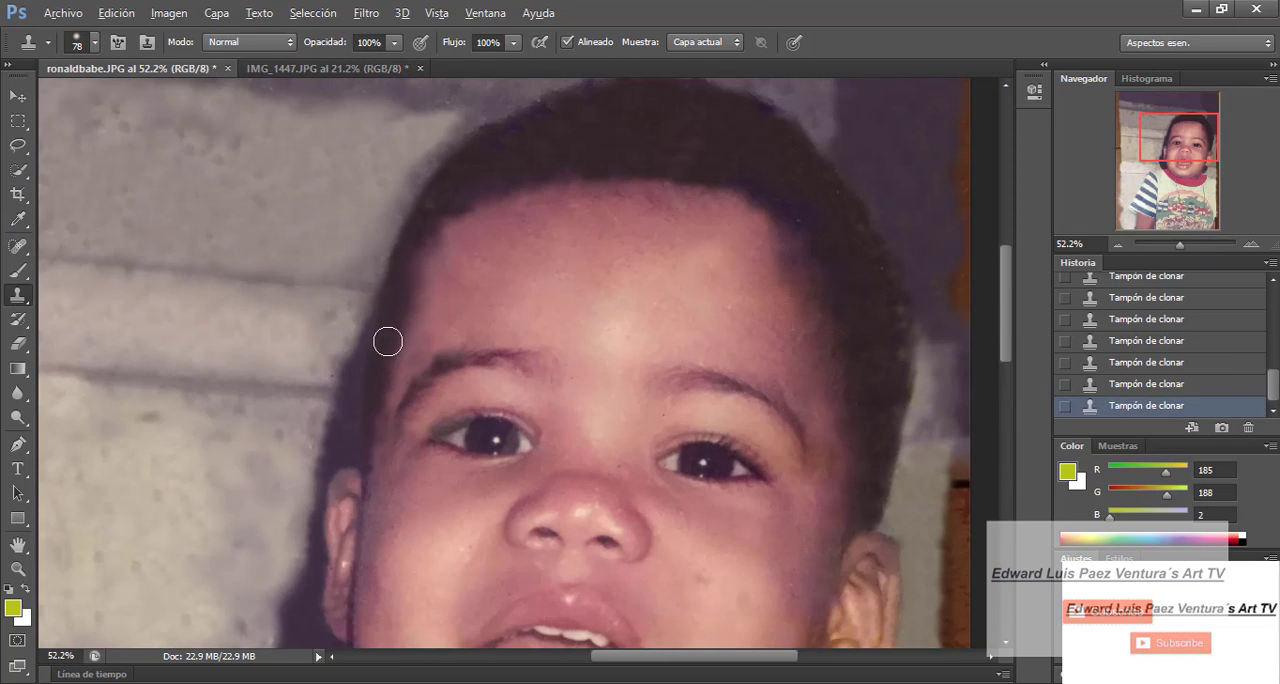
pyautogui.scroll(3, 271, 458)
pyautogui.scroll(-4, 271, 458)
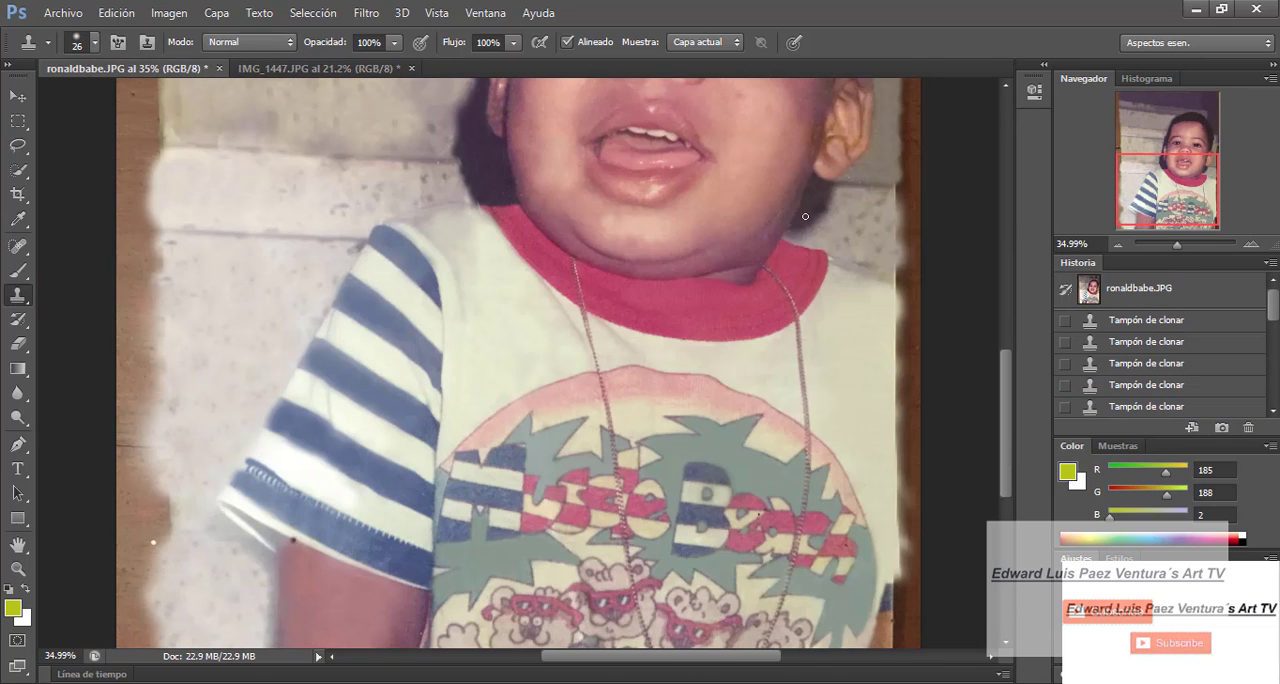
pyautogui.click(805, 216)
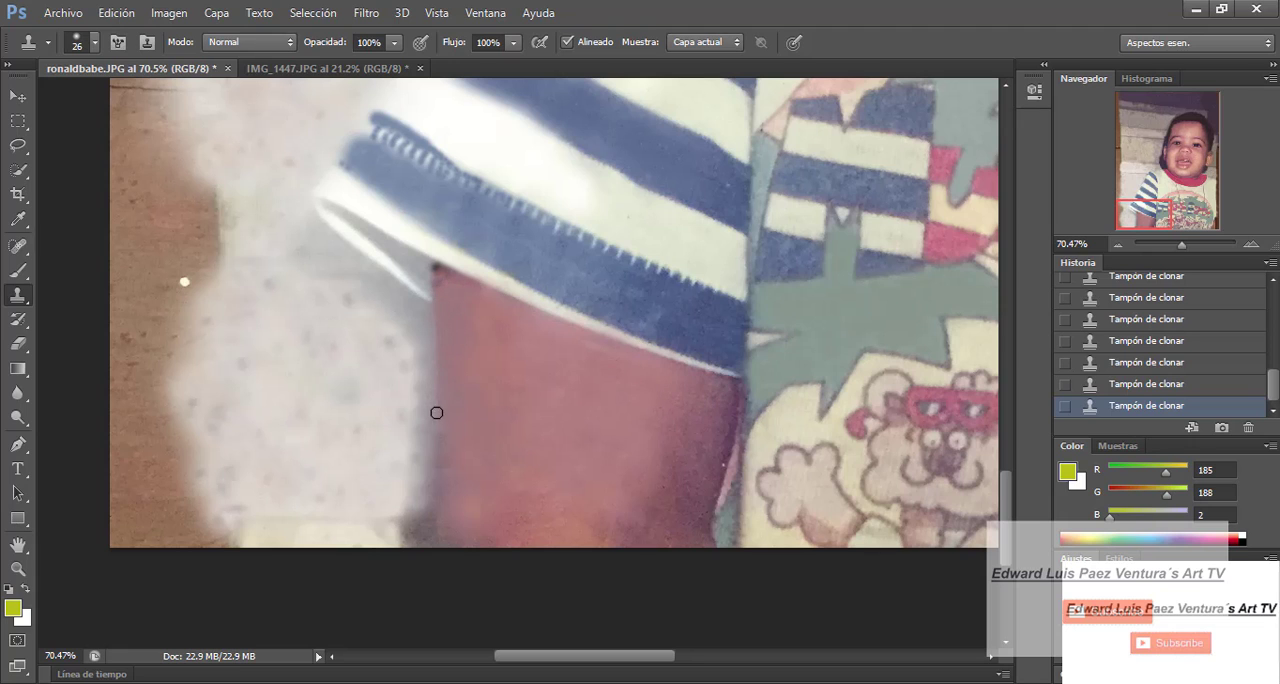
pyautogui.click(428, 272)
pyautogui.moveTo(1007, 521)
pyautogui.mouseDown()
pyautogui.moveTo(1023, 457)
pyautogui.moveTo(1020, 513)
pyautogui.moveTo(1014, 478)
pyautogui.mouseUp()
pyautogui.click(399, 295)
pyautogui.scroll(3, 409, 455)
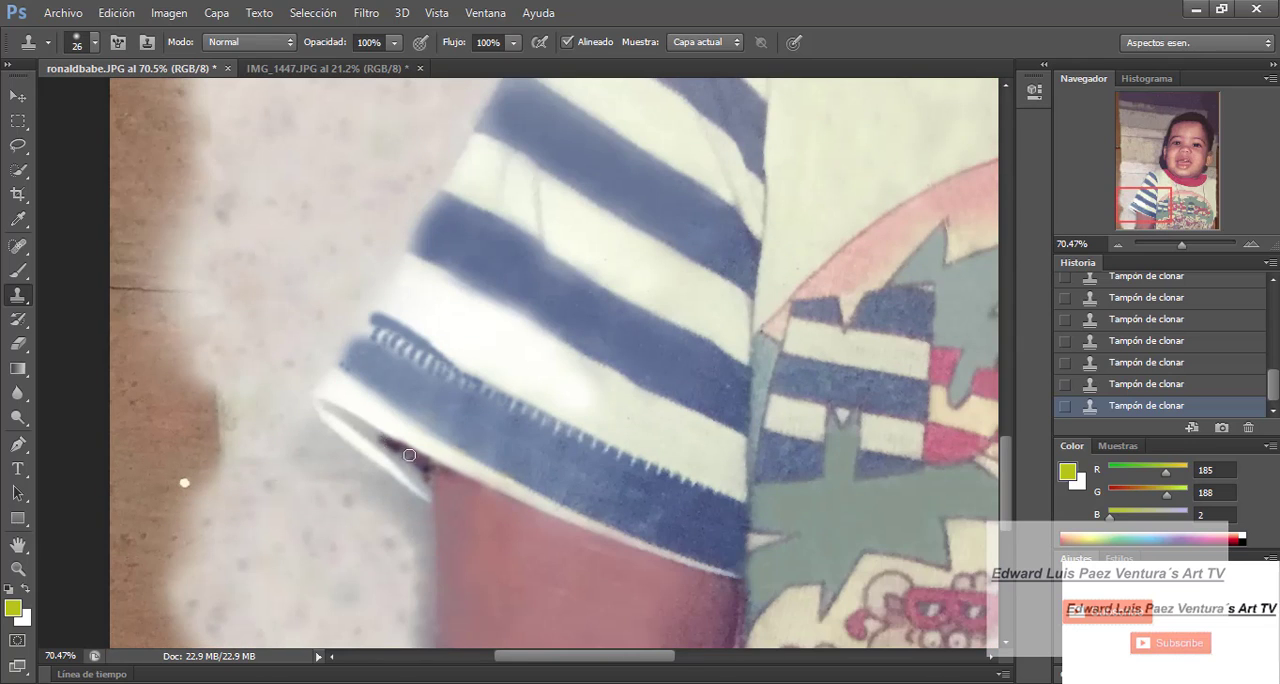
pyautogui.moveTo(425, 484); pyautogui.dragTo(369, 435)
# - Compare with IMG_1447.JPG and extend the dark shadow to the outer tip of the sleeve opening with a 37 px brush
pyautogui.moveTo(1181, 244); pyautogui.dragTo(1176, 245)
pyautogui.click(385, 70)
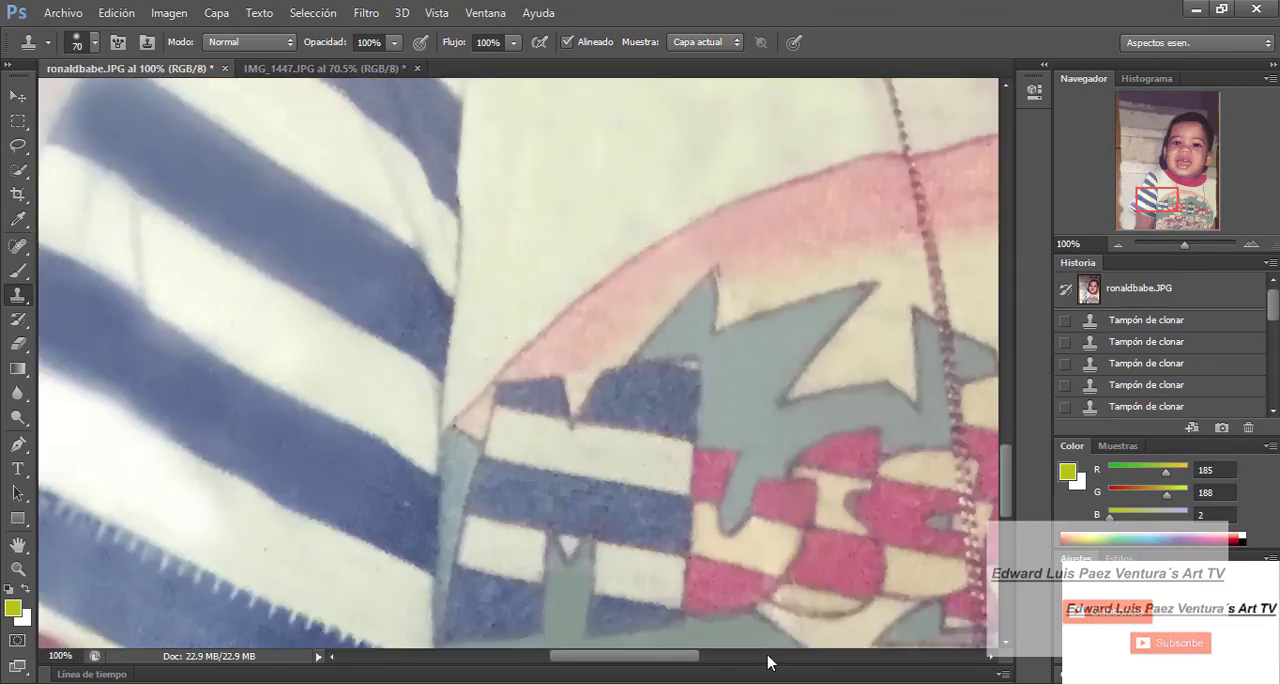
pyautogui.hotkey('ctrl', 'Tab')
pyautogui.hotkey('ctrl', 'Tab')
pyautogui.hotkey('ctrl', 'Tab')
pyautogui.click(168, 69)
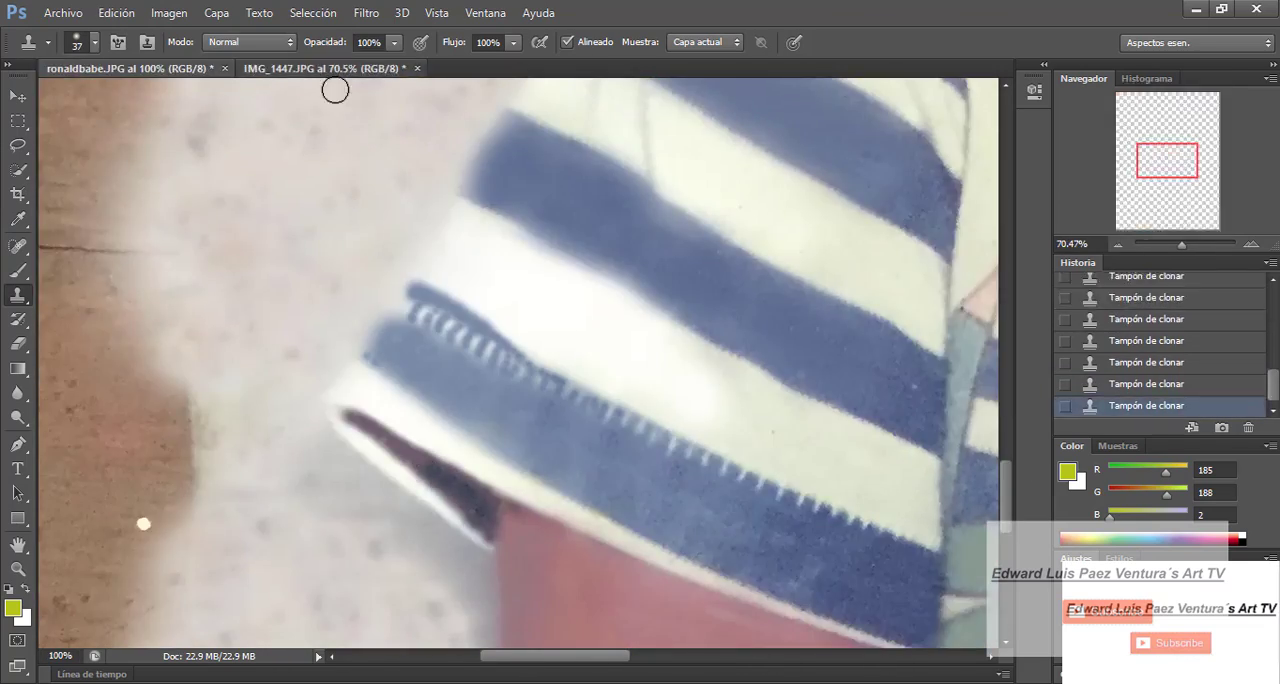
pyautogui.click(320, 69)
pyautogui.hotkey('ctrl', 'Tab')
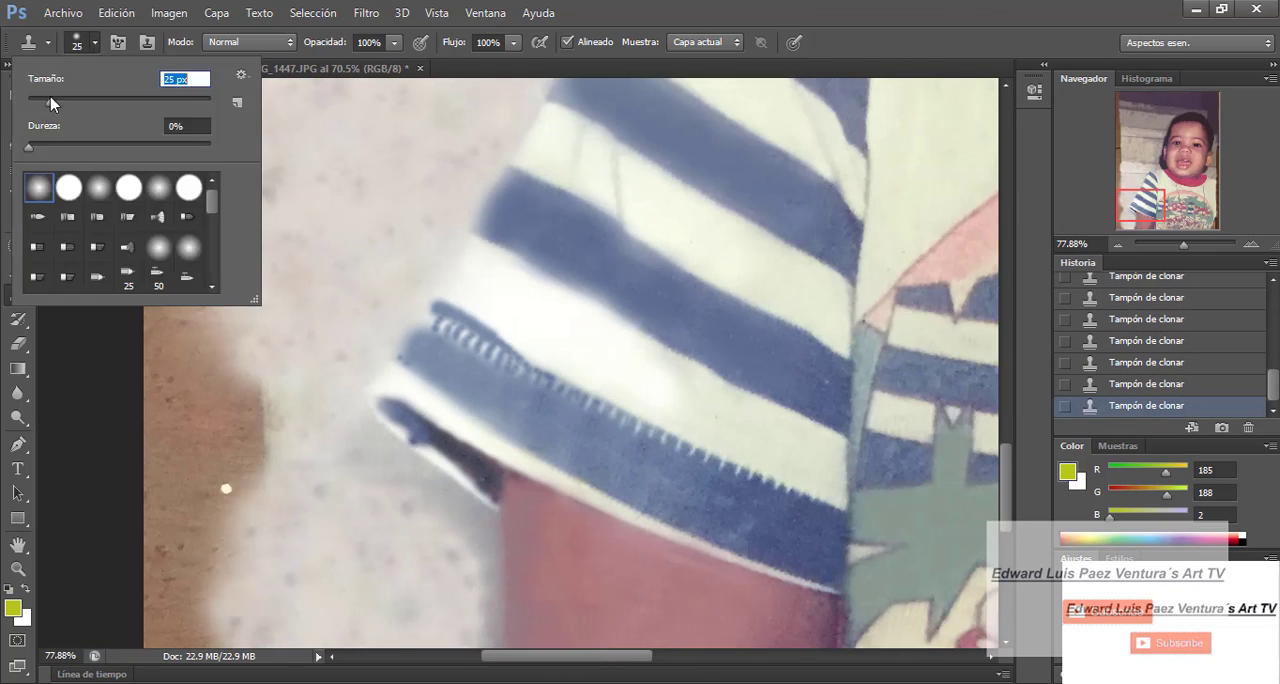
pyautogui.click(62, 13)
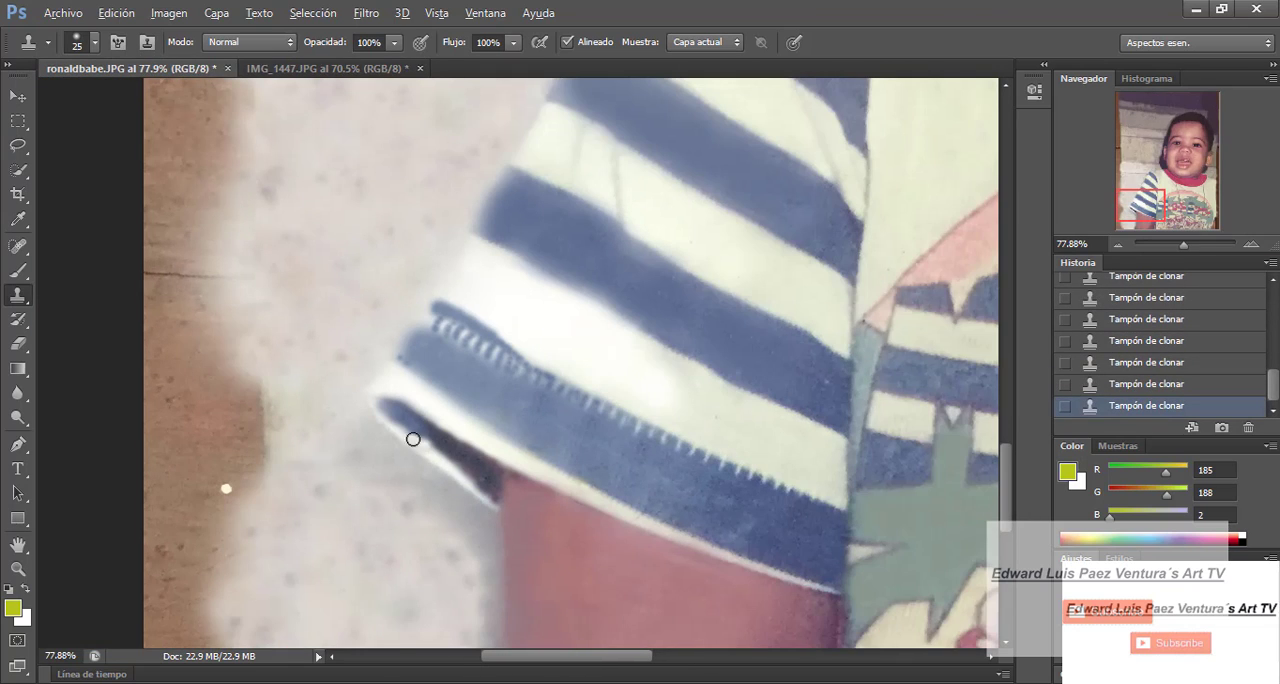
# - Set the clone brush to 62 px for working on the arm below the striped sleeve
pyautogui.scroll(-4, 458, 415)
pyautogui.moveTo(1181, 245); pyautogui.dragTo(1175, 245)
pyautogui.moveTo(1007, 480); pyautogui.dragTo(1010, 457)
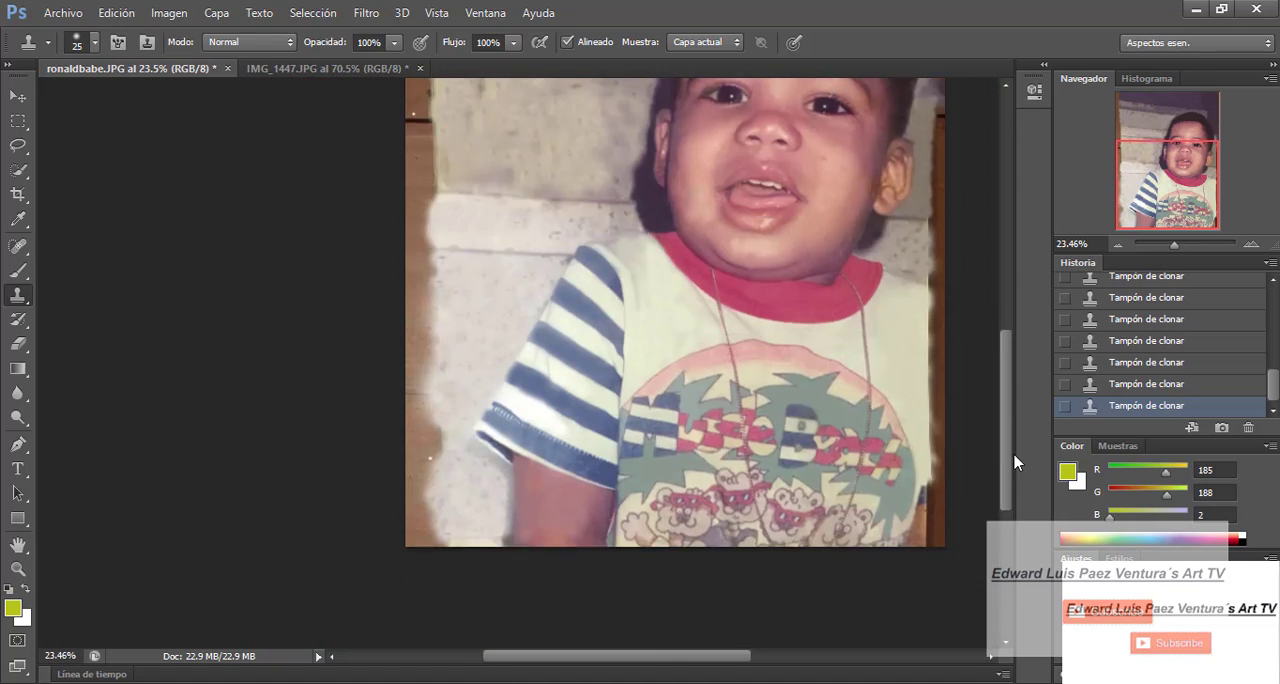
pyautogui.moveTo(1175, 245); pyautogui.dragTo(1174, 245)
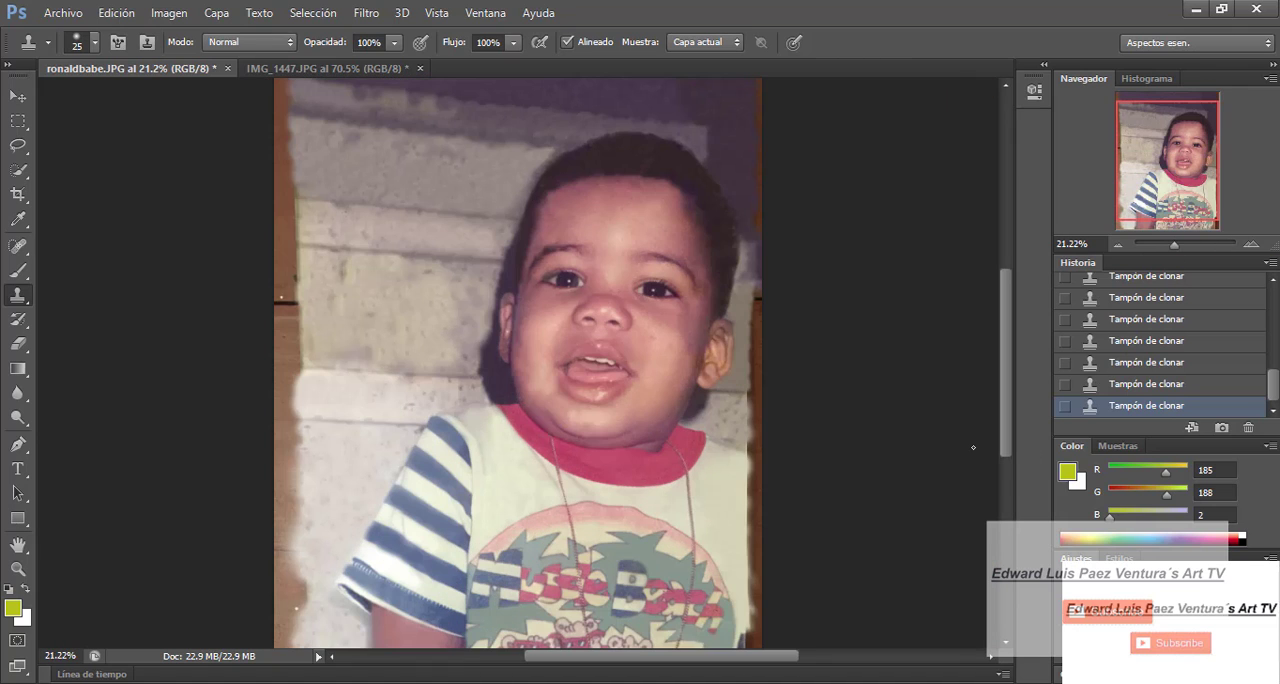
pyautogui.moveTo(1006, 410); pyautogui.dragTo(1006, 478)
pyautogui.moveTo(1174, 245); pyautogui.dragTo(1177, 245)
pyautogui.moveTo(1006, 450); pyautogui.dragTo(1006, 441)
pyautogui.click(95, 43)
pyautogui.moveTo(38, 92); pyautogui.dragTo(50, 92)
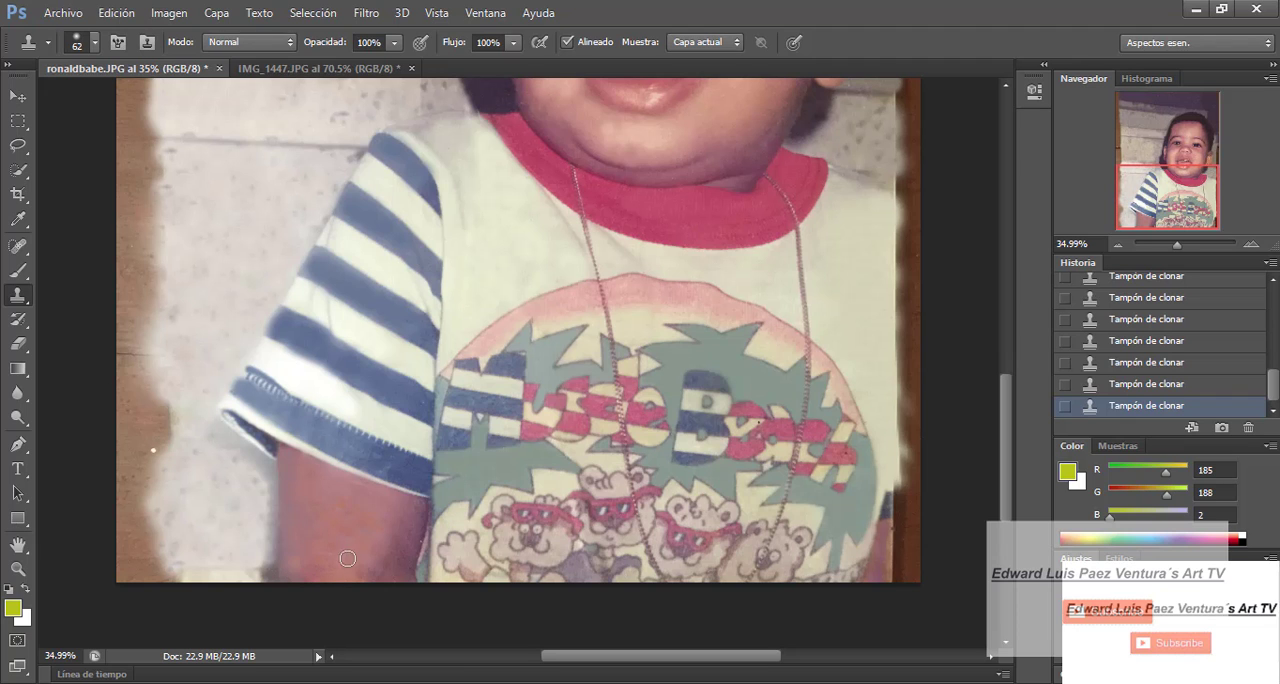
# - Compare the restored photo with the damaged original in IMG_1447.JPG
pyautogui.moveTo(1177, 245); pyautogui.dragTo(1174, 245)
pyautogui.moveTo(1007, 472); pyautogui.dragTo(1007, 427)
pyautogui.moveTo(1174, 245); pyautogui.dragTo(1175, 245)
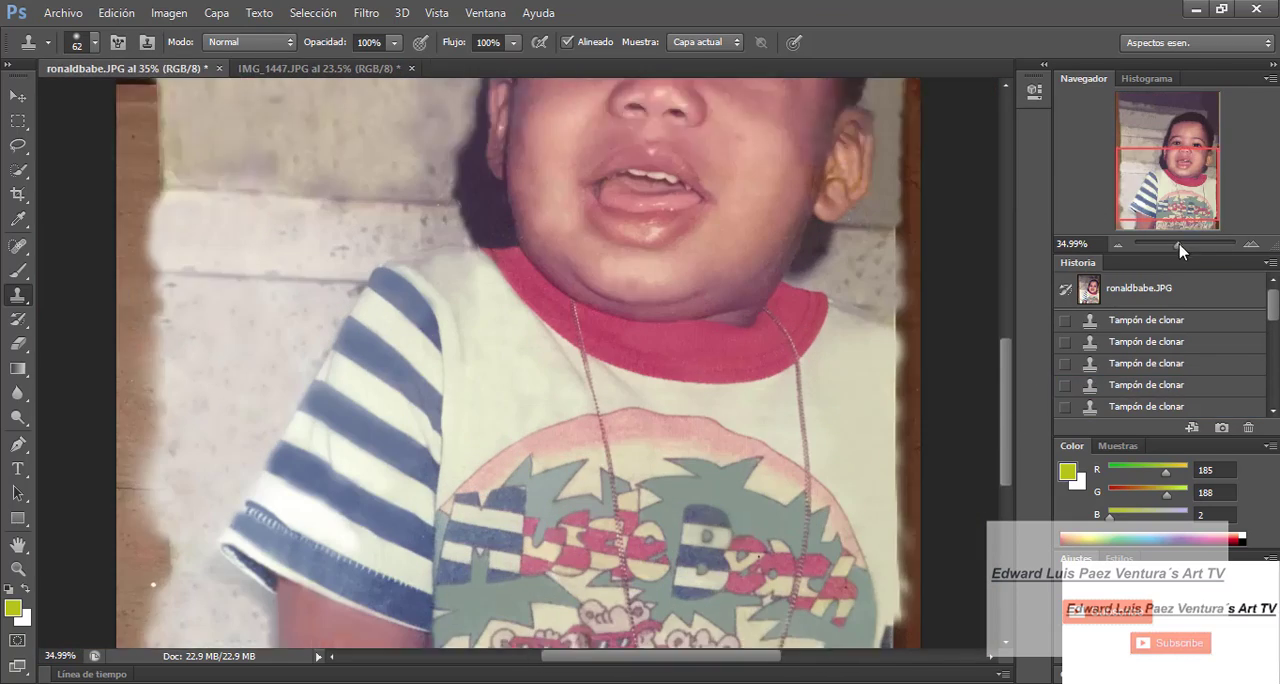
pyautogui.click(95, 43)
pyautogui.moveTo(72, 103); pyautogui.dragTo(64, 103)
pyautogui.press('Return')
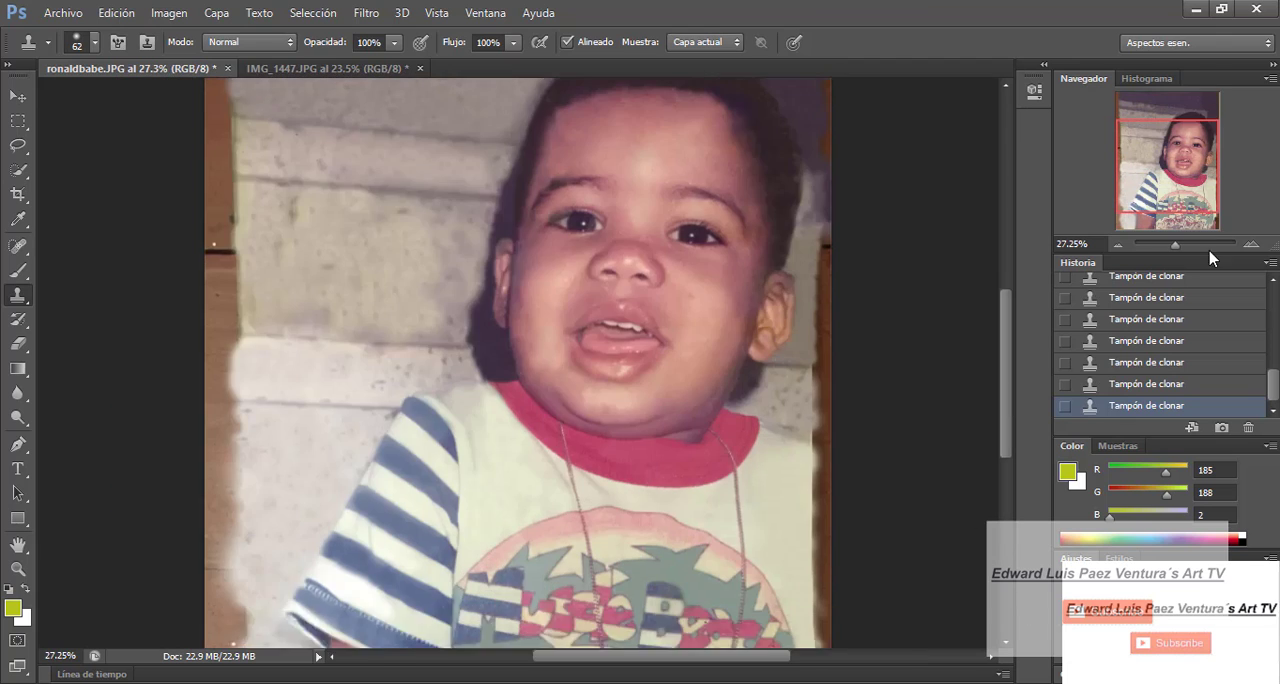
# - Try rotating the canvas of the restored photo and bring it back upright
pyautogui.click(169, 12)
pyautogui.moveTo(175, 60)
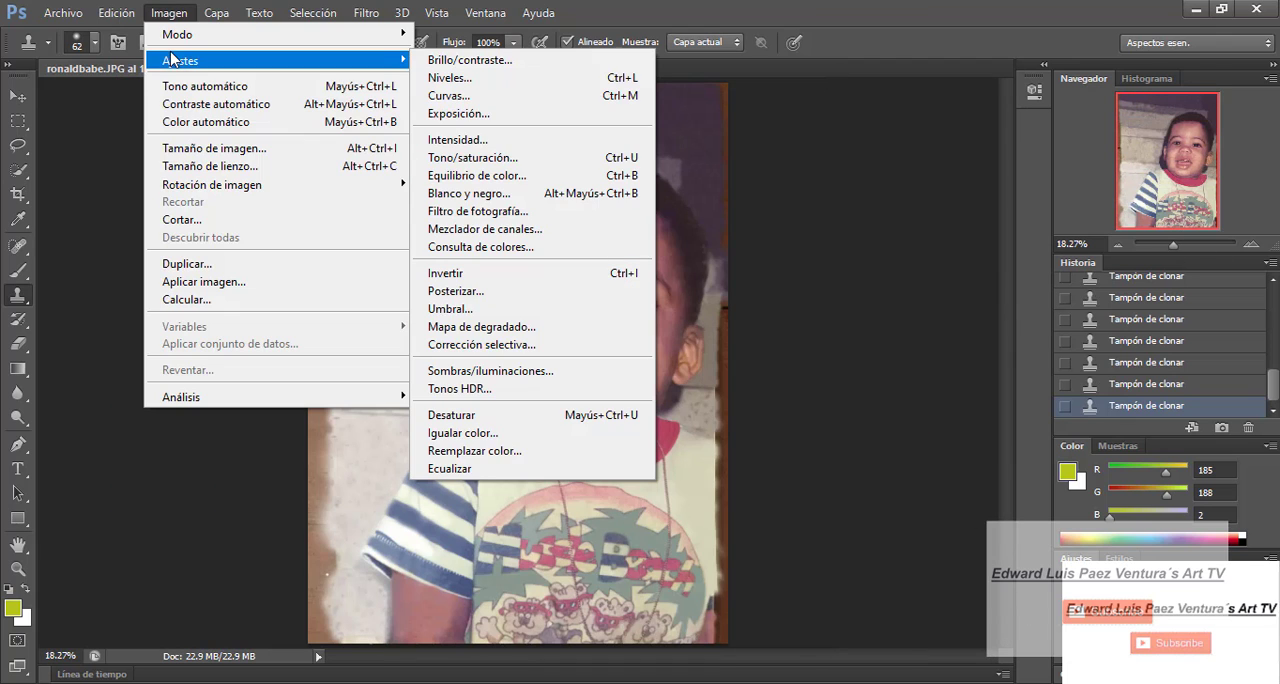
pyautogui.moveTo(238, 188)
pyautogui.click(440, 185)
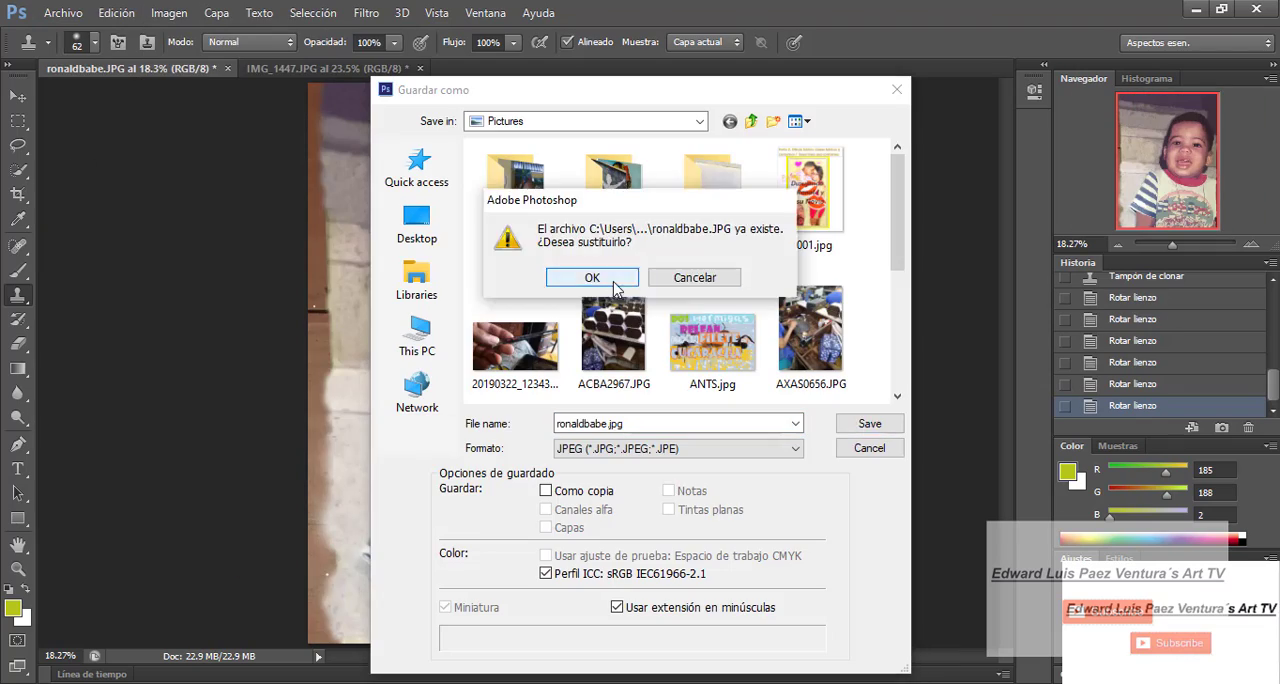
# - Save the restored photo as ronaldbabephotoshop.jpg and open that file in Paint 3D
pyautogui.press('Return')
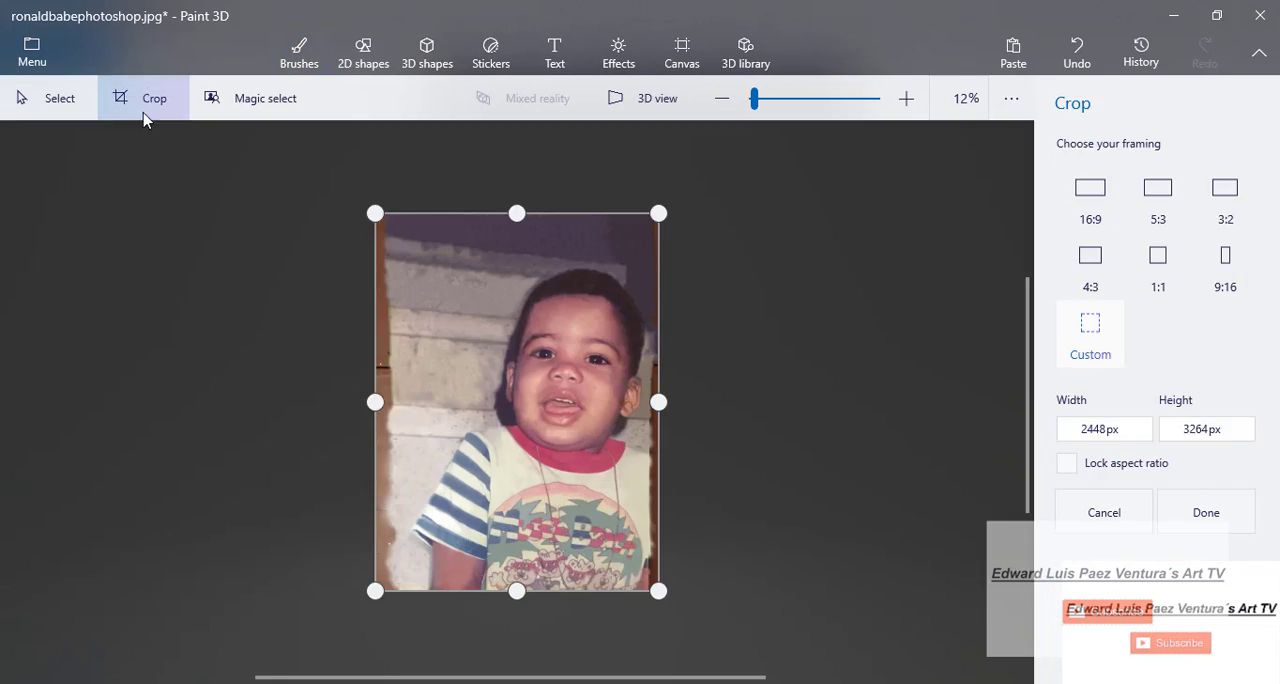
pyautogui.moveTo(375, 402); pyautogui.dragTo(380, 402)
pyautogui.click(1206, 512)
pyautogui.click(60, 98)
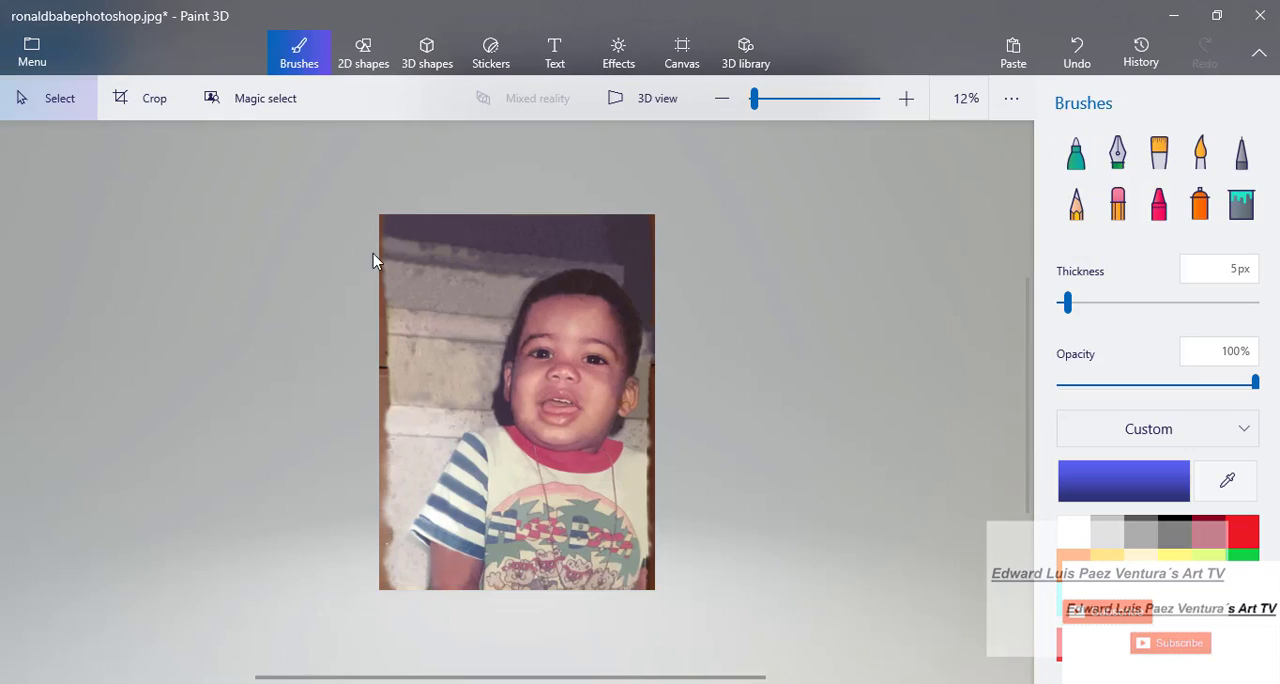
pyautogui.click(682, 53)
pyautogui.scroll(-2, 626, 386)
pyautogui.scroll(3, 626, 386)
pyautogui.click(291, 106)
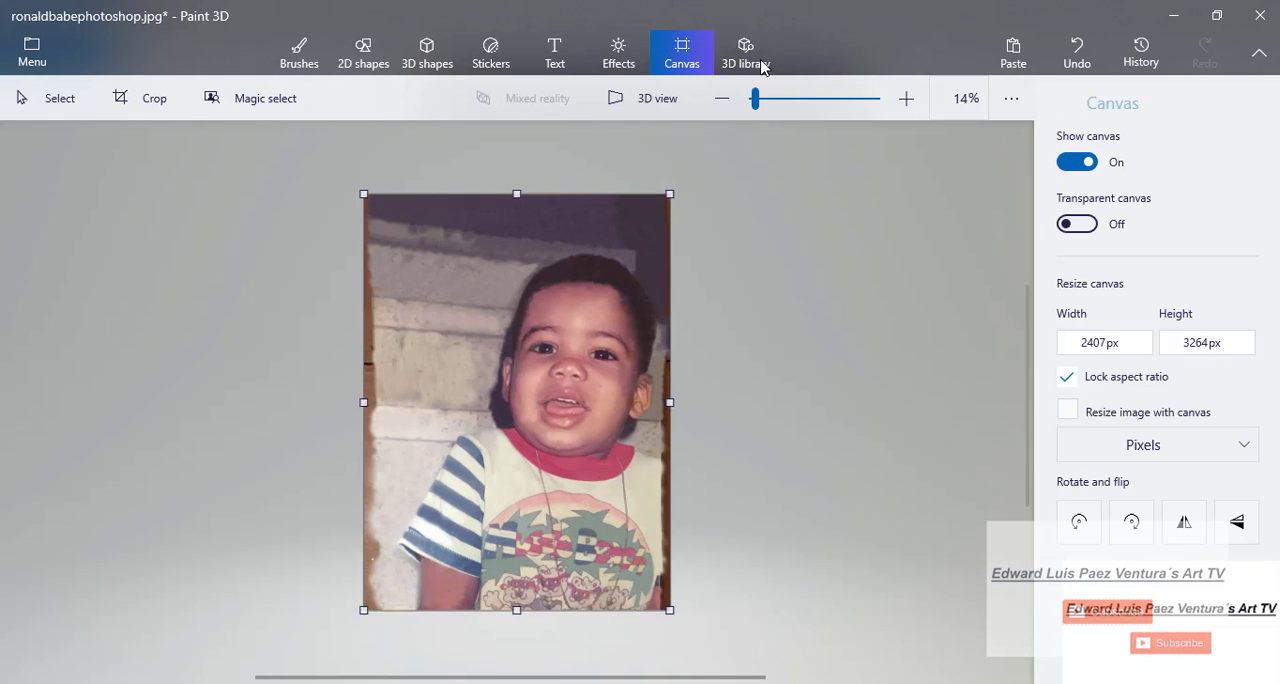
pyautogui.click(363, 52)
pyautogui.click(299, 52)
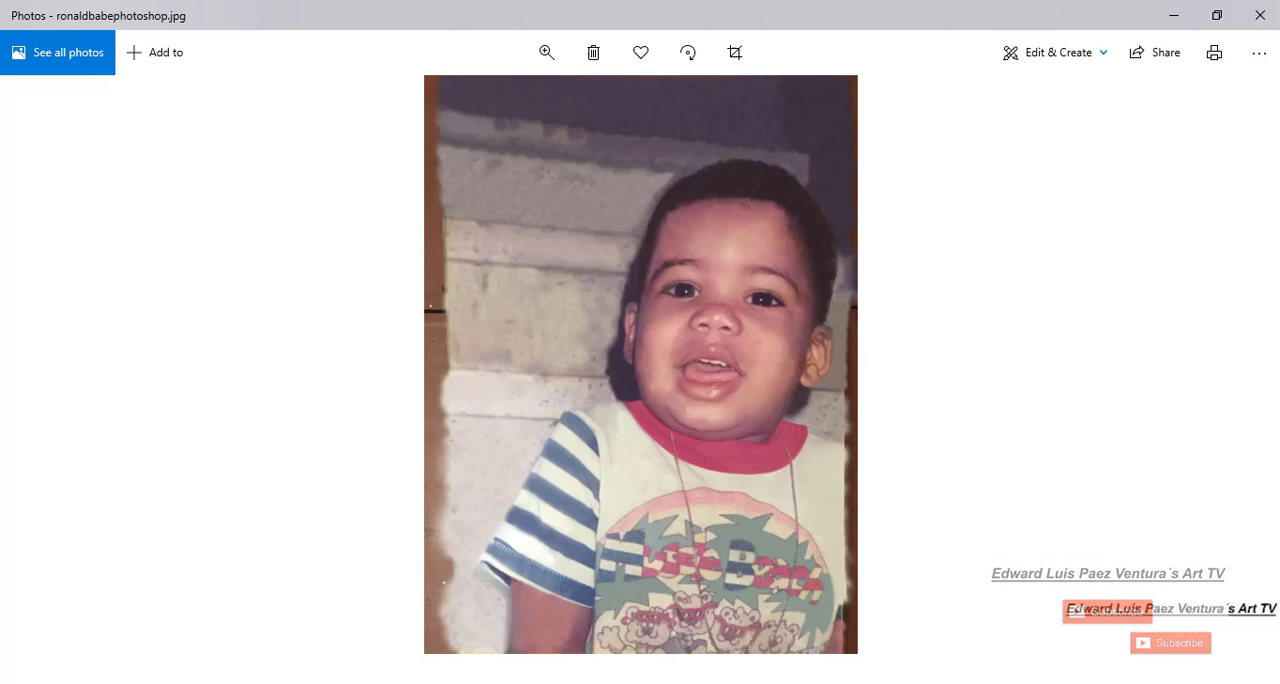
pyautogui.hotkey('ctrl', 'e')
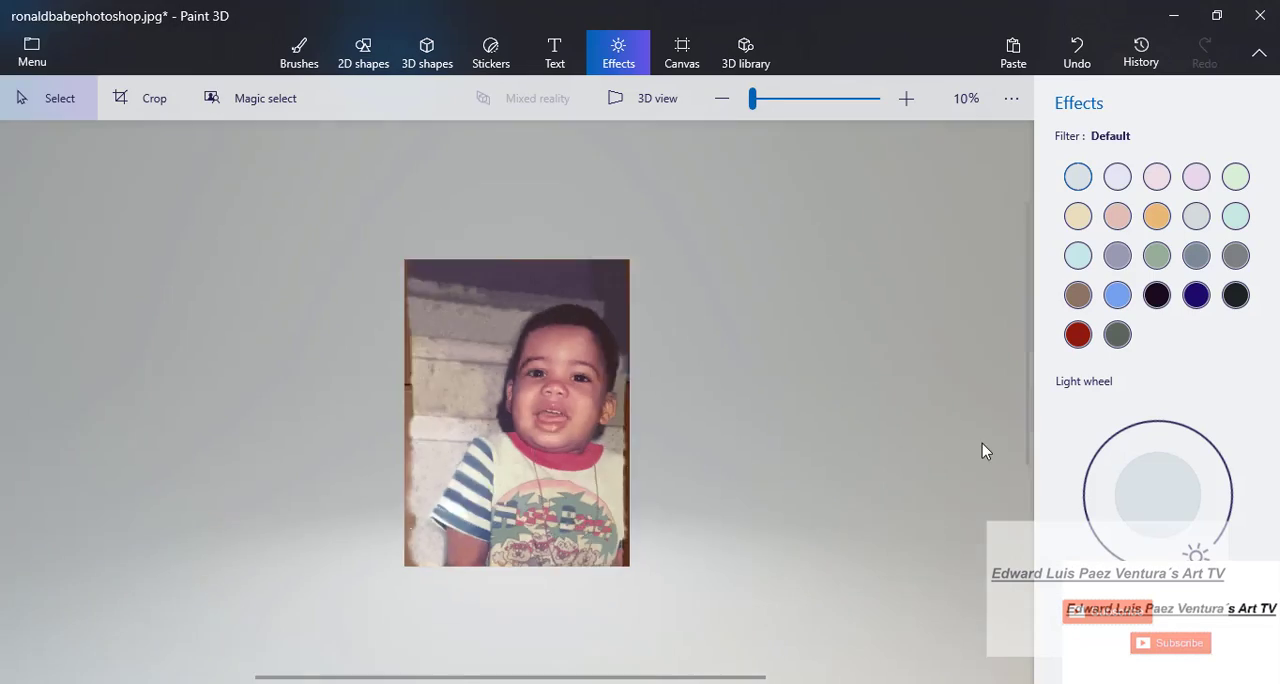
pyautogui.click(1074, 57)
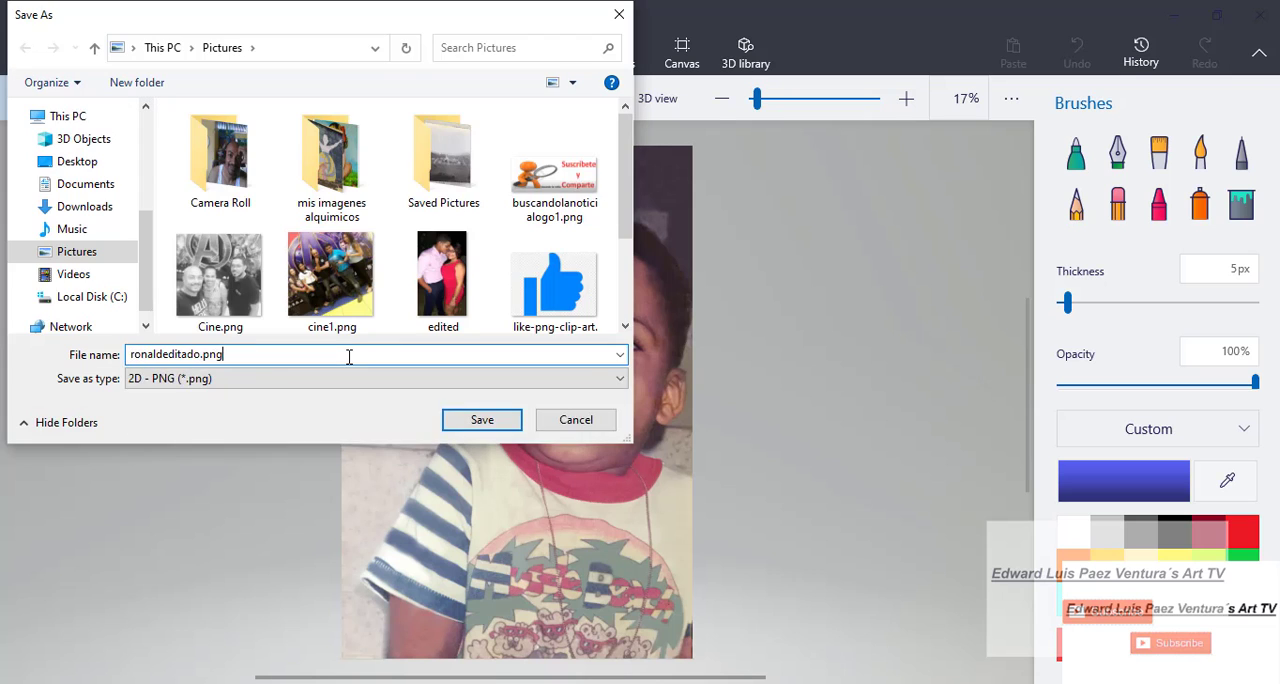
# - Save an image copy to the Pictures folder as a 2D - JPEG named ronaldeditado.jpg
pyautogui.click(537, 379)
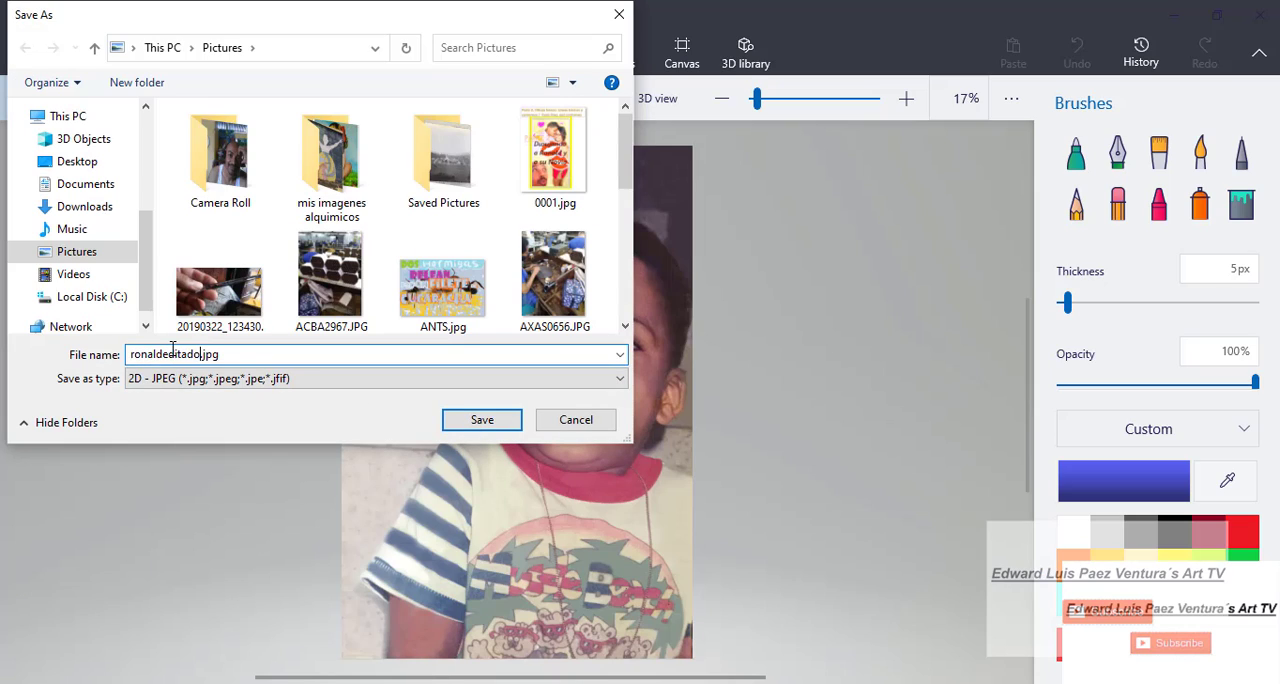